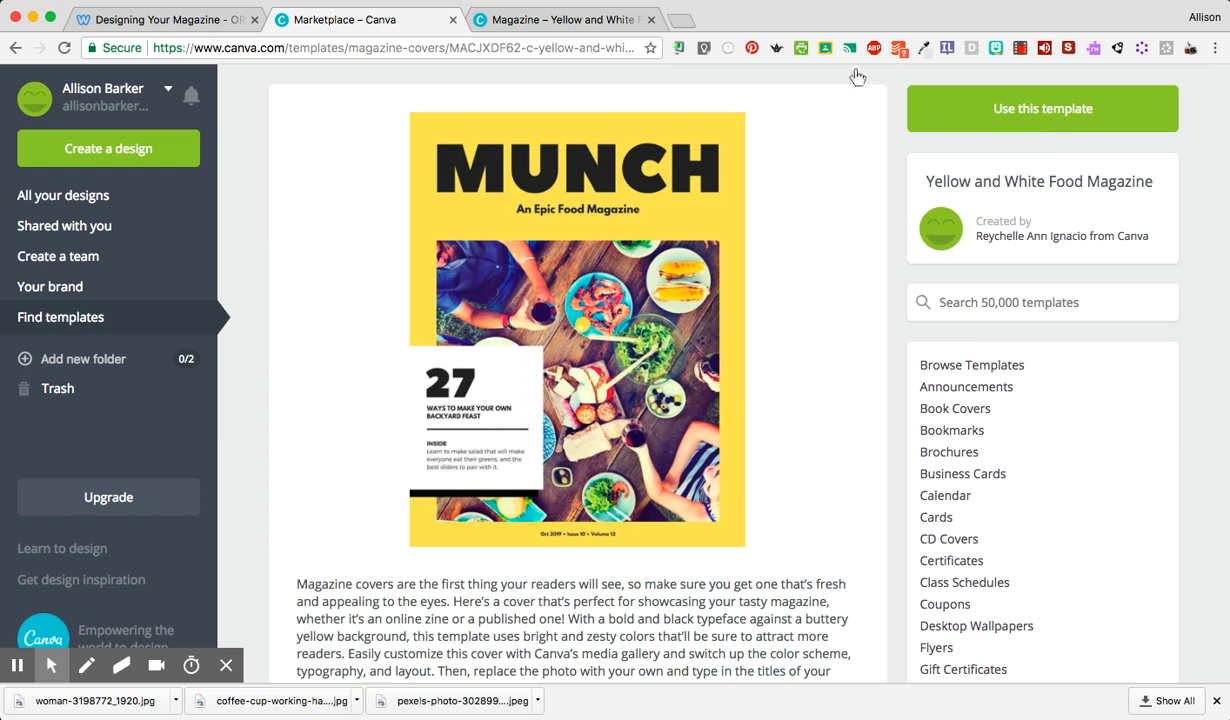
Open the Yellow and White Food Magazine design and look through the layouts of its pages
{"action": "left_click", "coordinate": [570, 19]}
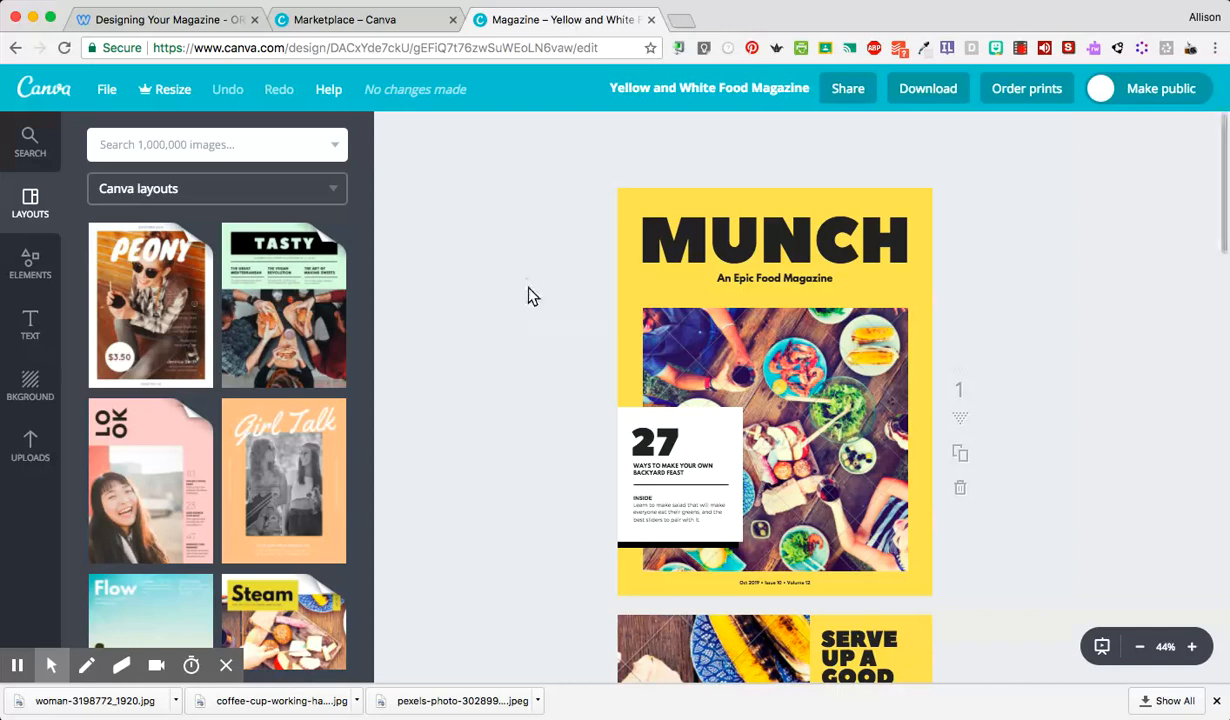
{"action": "scroll", "coordinate": [530, 290], "scroll_direction": "down", "scroll_amount": 3}
{"action": "scroll", "coordinate": [530, 283], "scroll_direction": "down", "scroll_amount": 20}
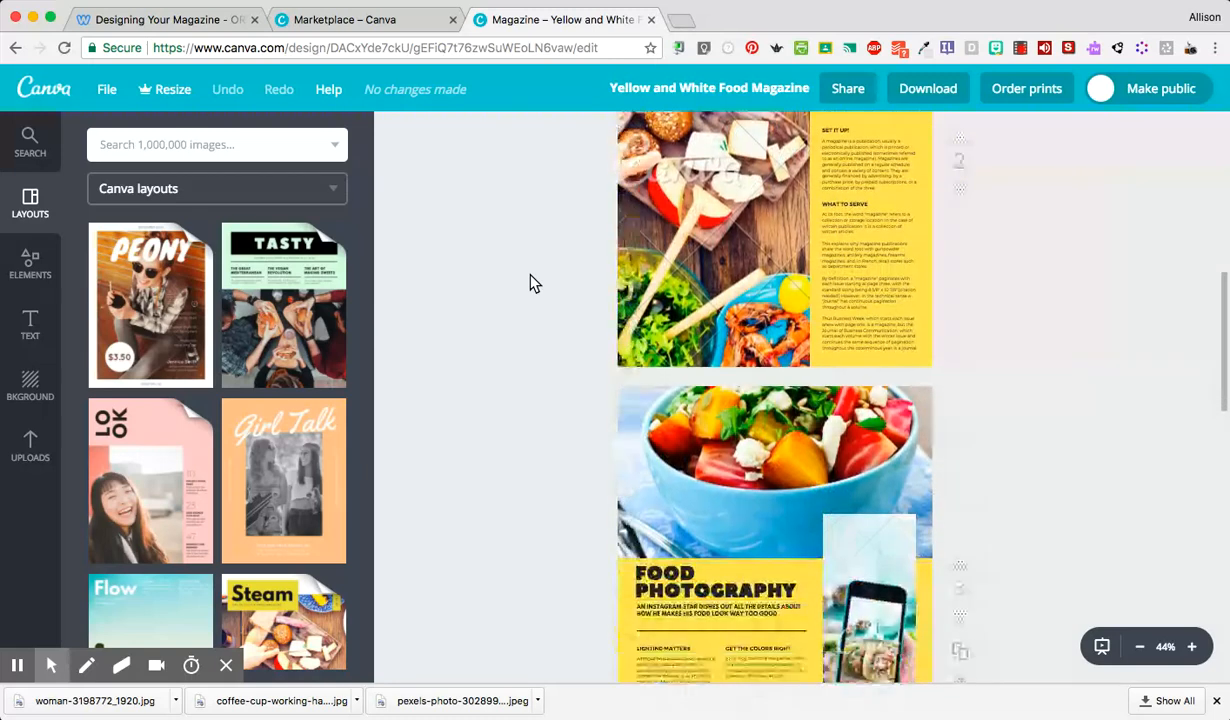
{"action": "scroll", "coordinate": [530, 283], "scroll_direction": "down", "scroll_amount": 12}
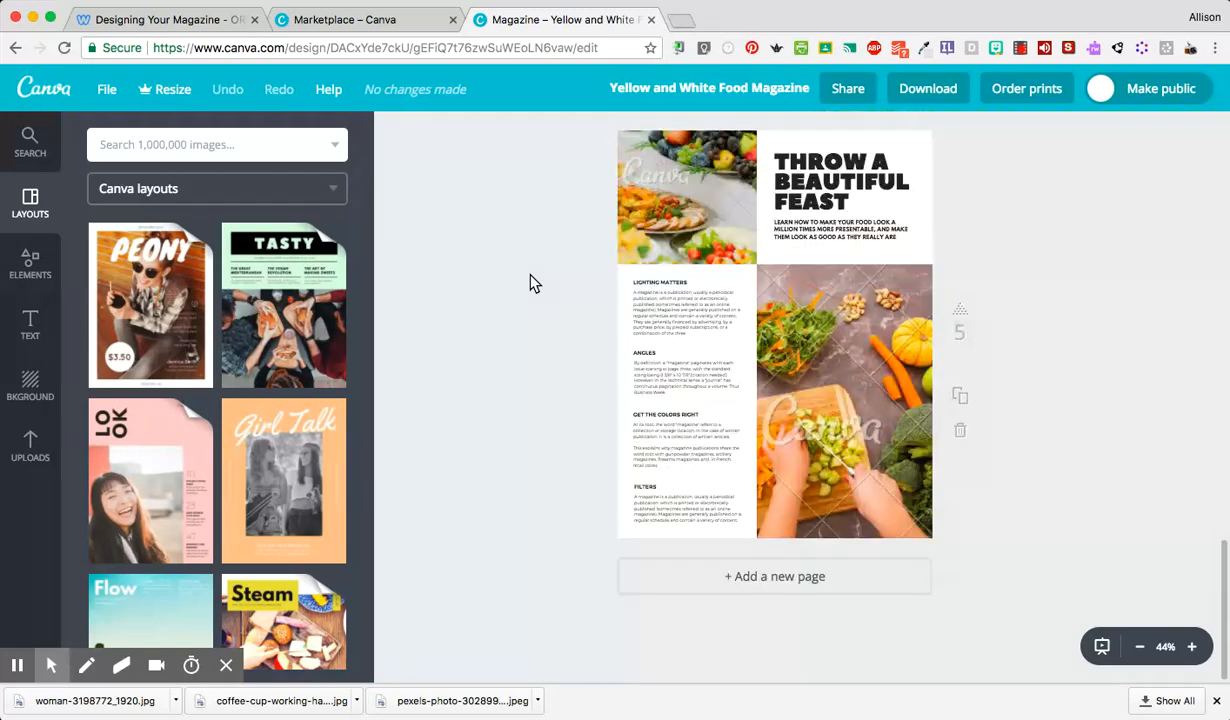
{"action": "scroll", "coordinate": [530, 283], "scroll_direction": "up", "scroll_amount": 20}
{"action": "scroll", "coordinate": [530, 283], "scroll_direction": "up", "scroll_amount": 10}
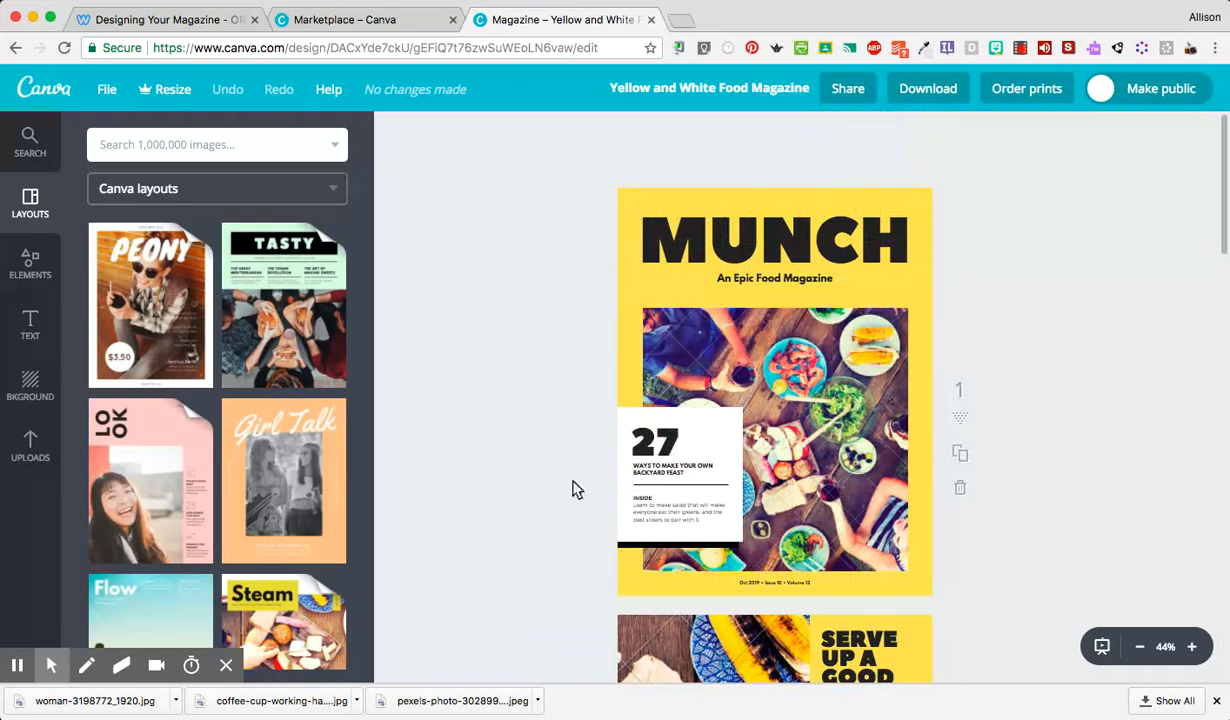
{"action": "scroll", "coordinate": [812, 448], "scroll_direction": "down", "scroll_amount": 6}
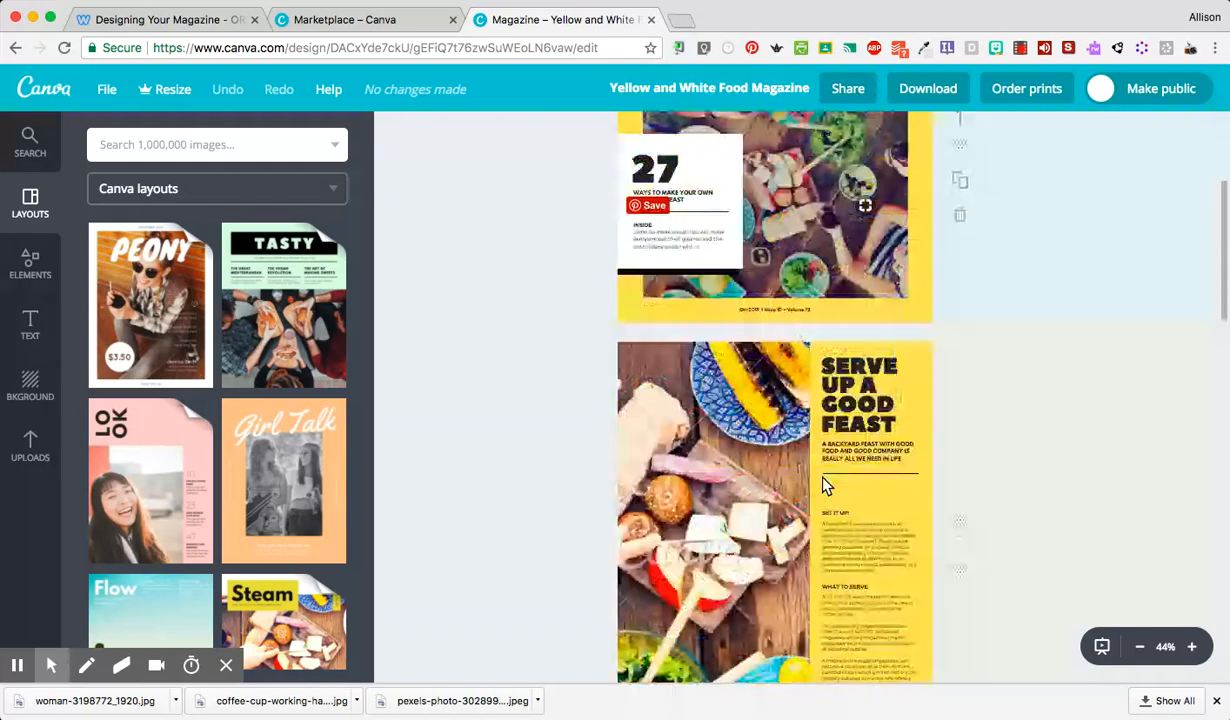
{"action": "scroll", "coordinate": [808, 440], "scroll_direction": "up", "scroll_amount": 2}
{"action": "scroll", "coordinate": [808, 440], "scroll_direction": "up", "scroll_amount": 3}
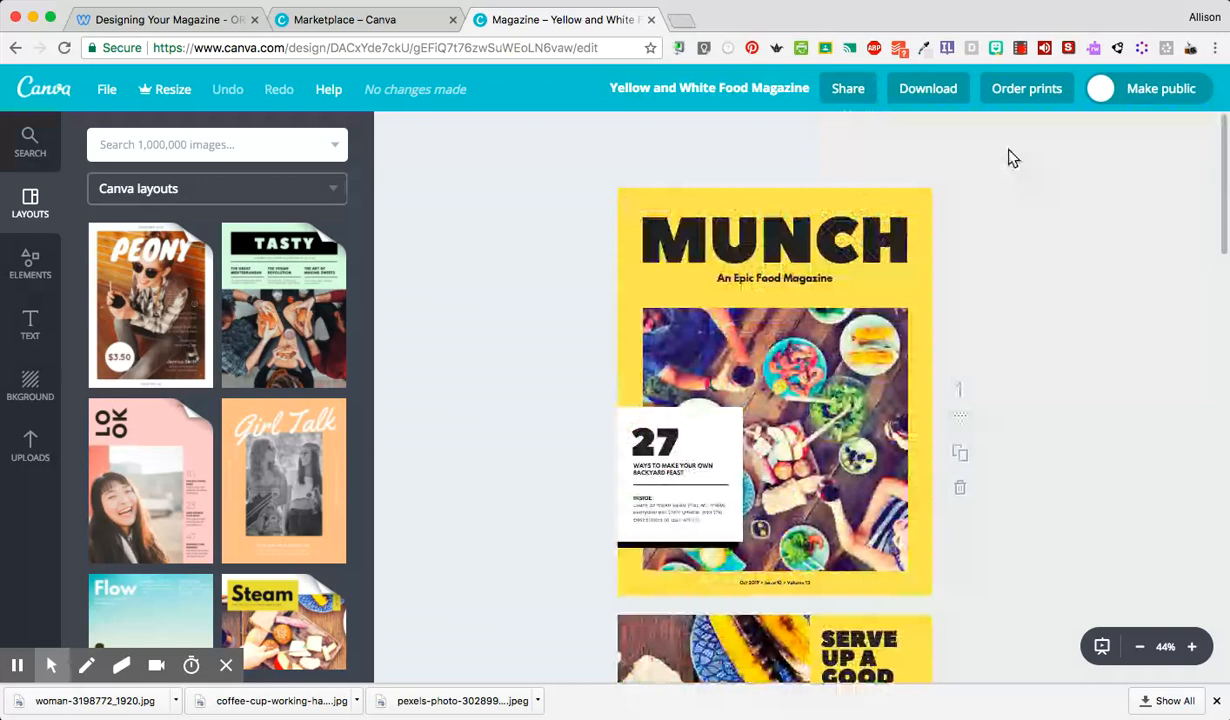
Start downloading the magazine to review the premium elements that require purchase, and close the purchase dialog
{"action": "left_click", "coordinate": [932, 95]}
{"action": "left_click", "coordinate": [928, 331]}
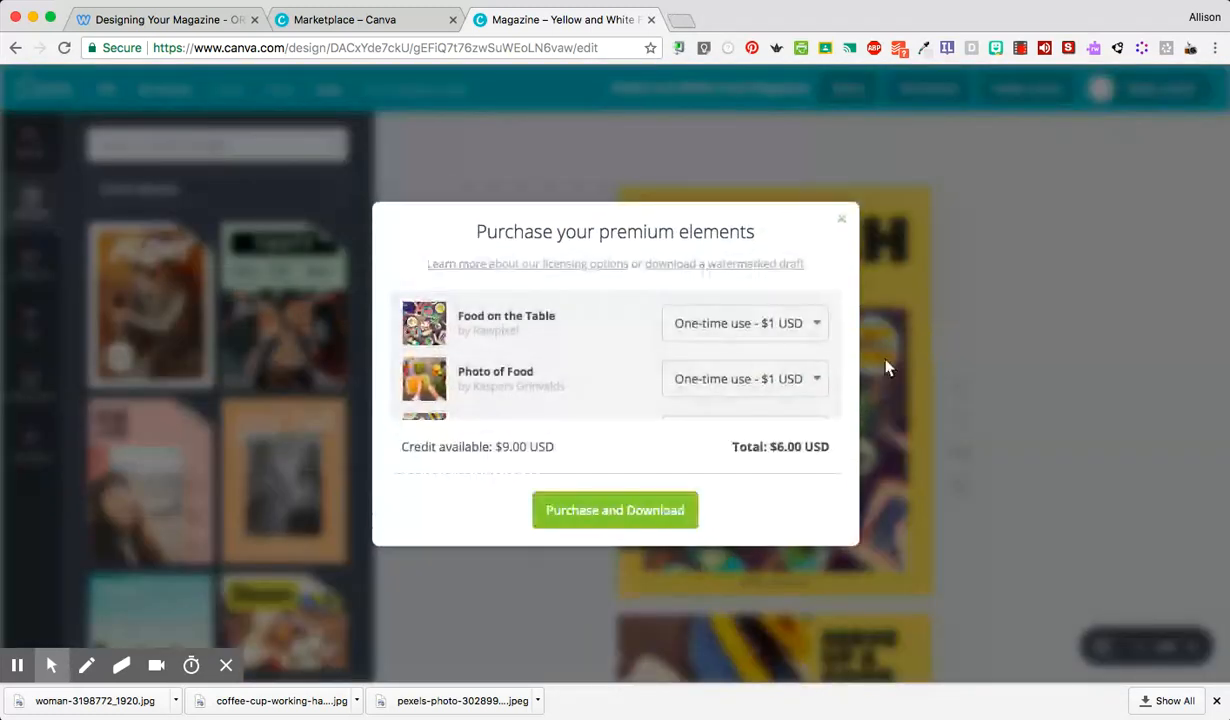
{"action": "scroll", "coordinate": [550, 365], "scroll_direction": "down", "scroll_amount": 2}
{"action": "scroll", "coordinate": [549, 362], "scroll_direction": "up", "scroll_amount": 3}
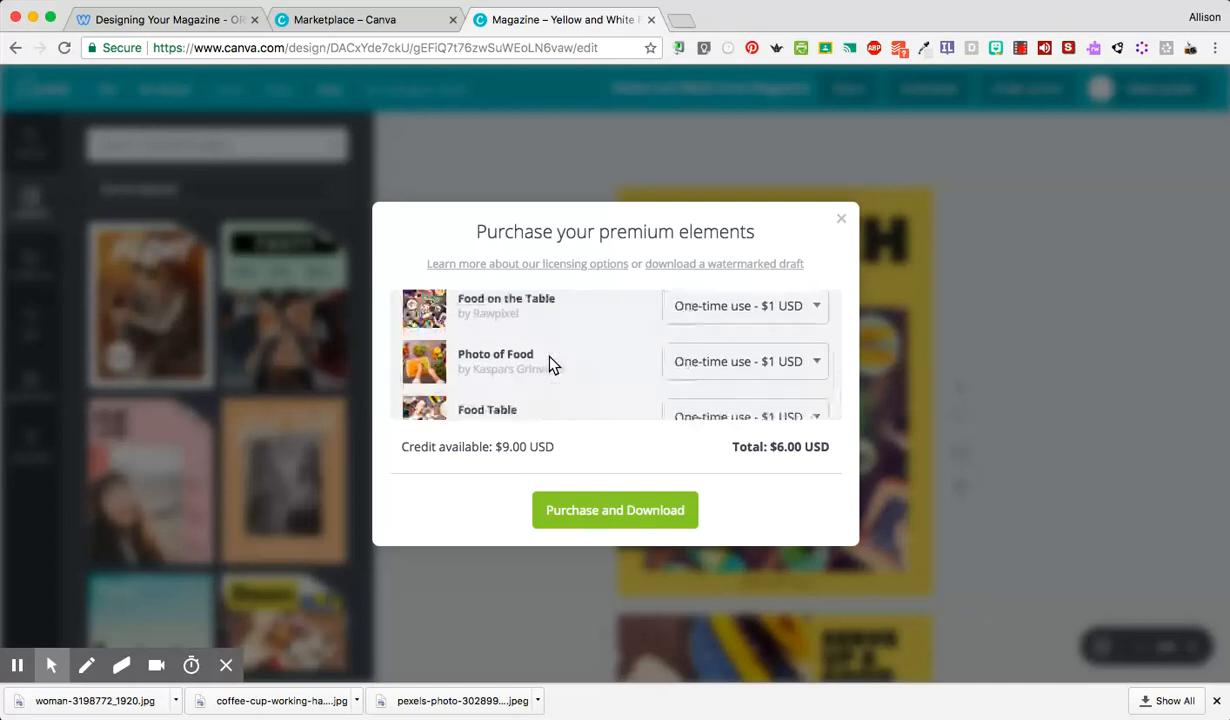
{"action": "left_click", "coordinate": [844, 216]}
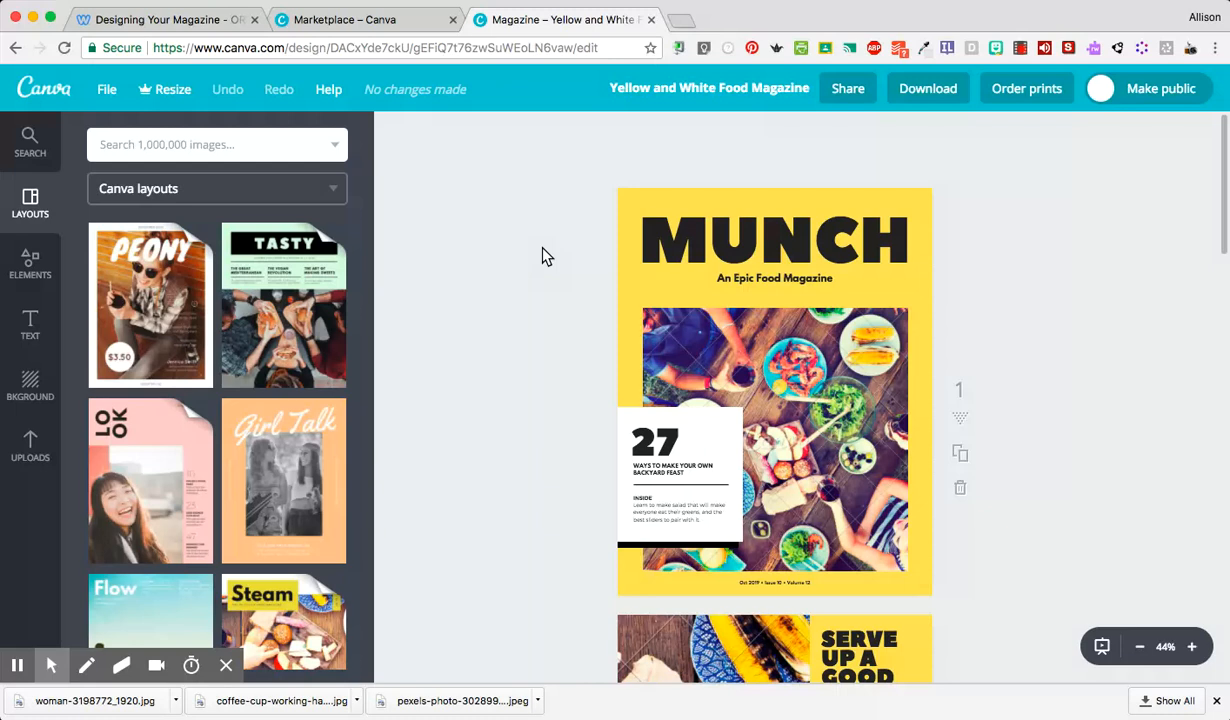
Upload the downloaded image woman-3198772_1920.jpg to the design's own image uploads
{"action": "left_click", "coordinate": [31, 446]}
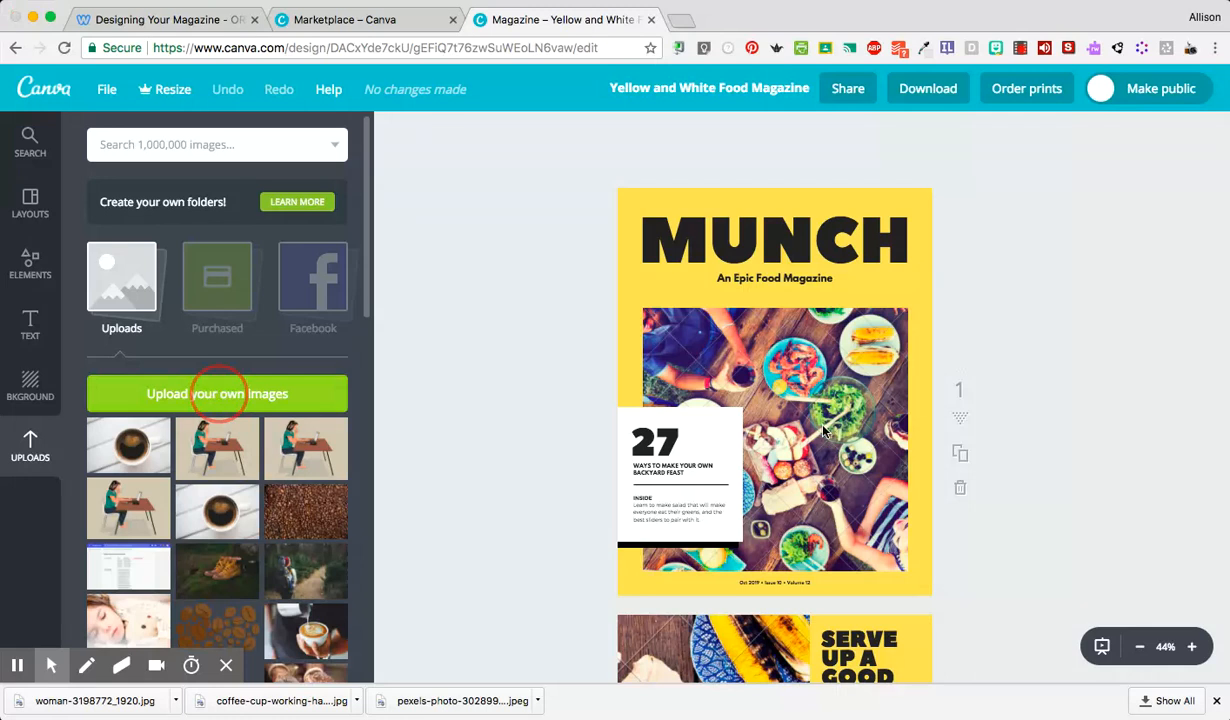
{"action": "left_click_drag", "start_coordinate": [114, 703], "coordinate": [190, 516]}
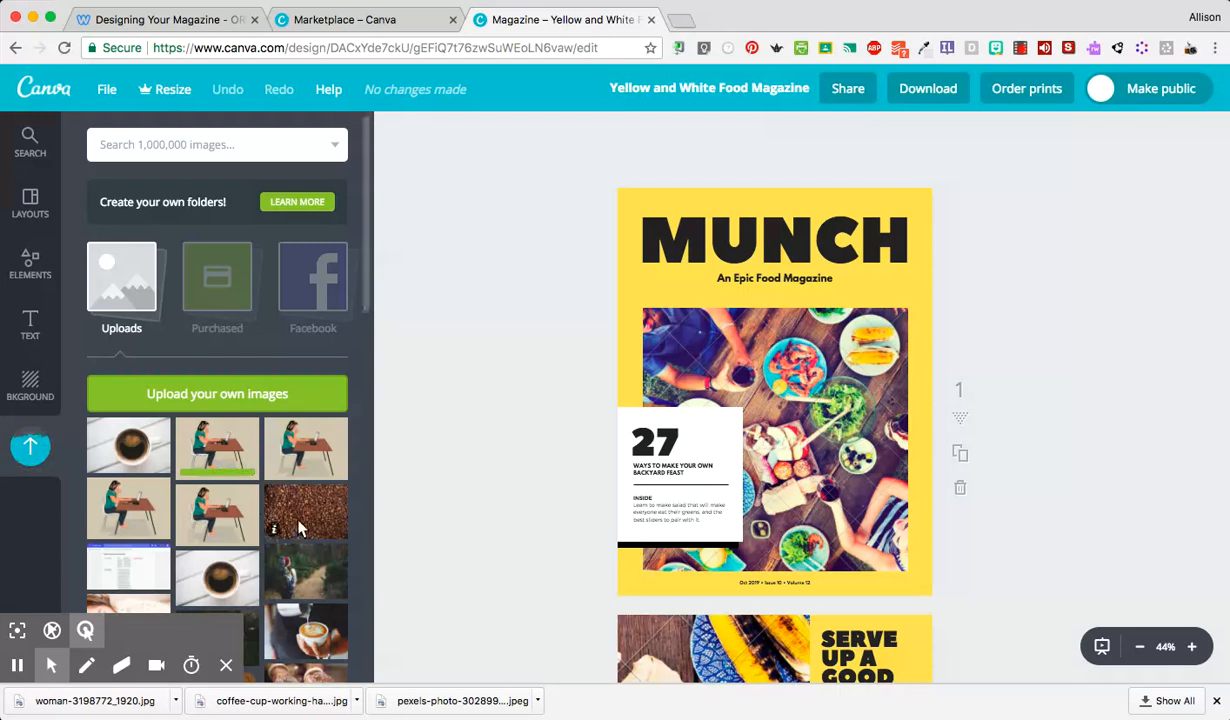
{"action": "left_click_drag", "start_coordinate": [300, 522], "coordinate": [286, 483]}
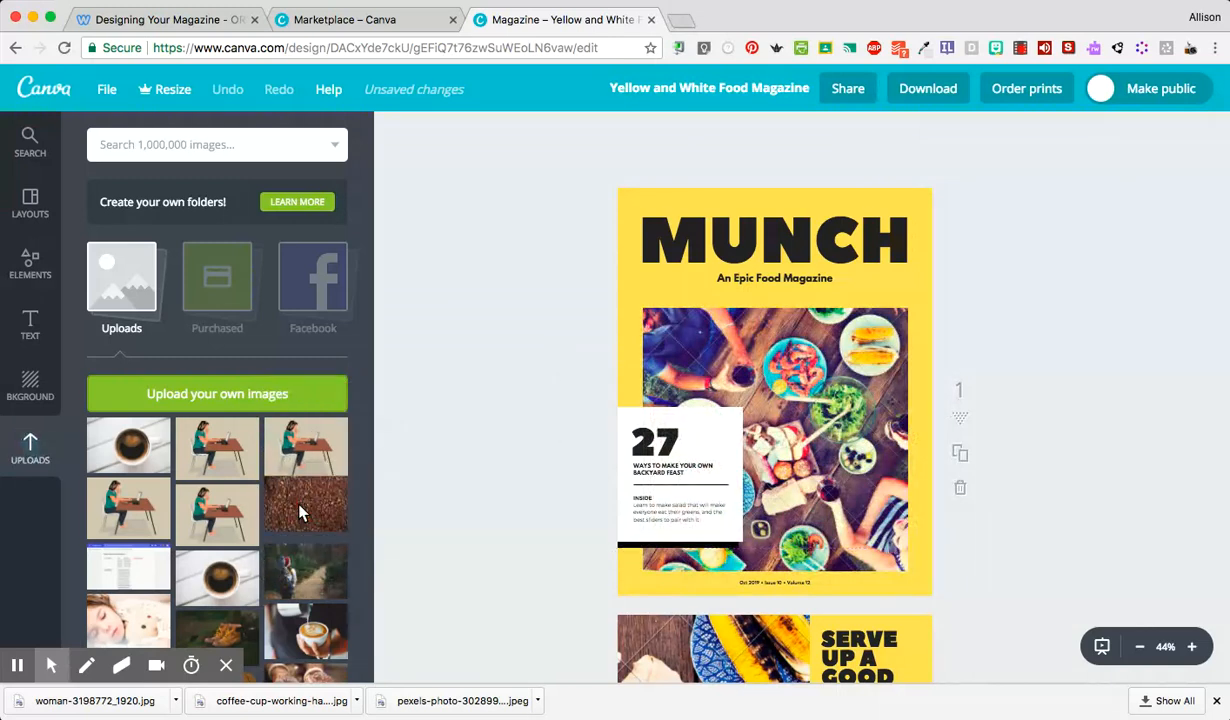
Replace the cover's food photo with the uploaded latte-pouring image and swap that for the coffee beans photo
{"action": "left_click_drag", "start_coordinate": [305, 627], "coordinate": [790, 430]}
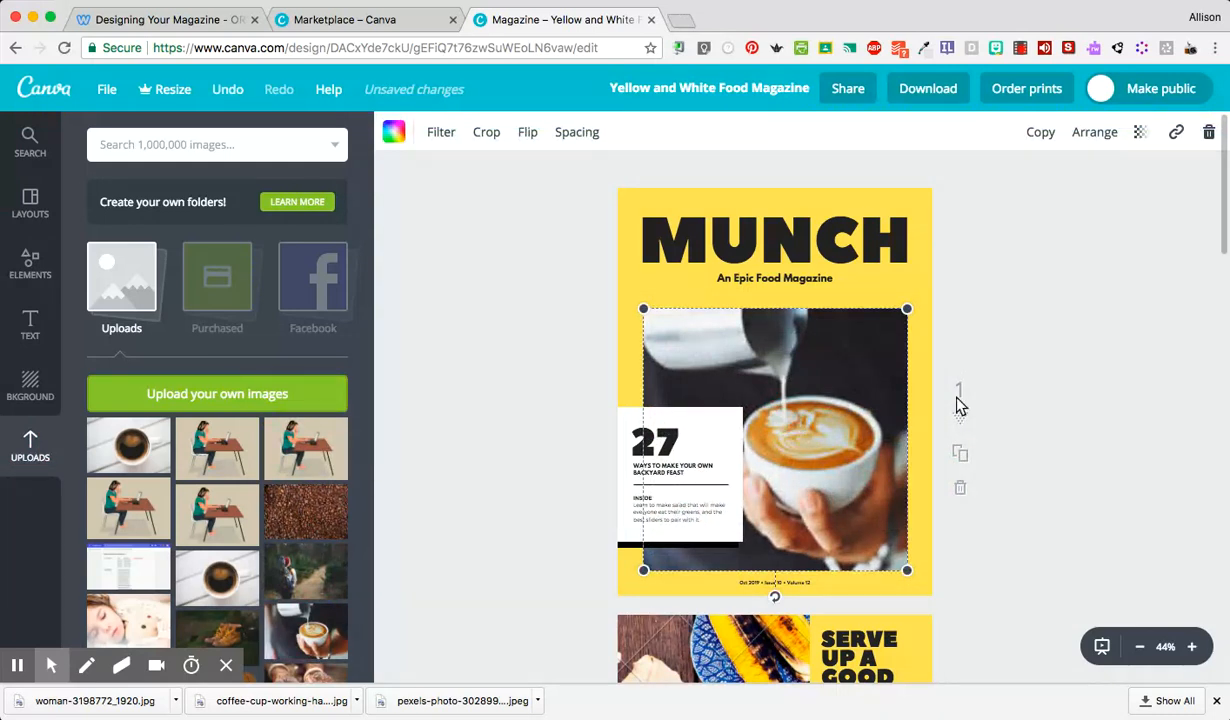
{"action": "left_click", "coordinate": [1014, 338]}
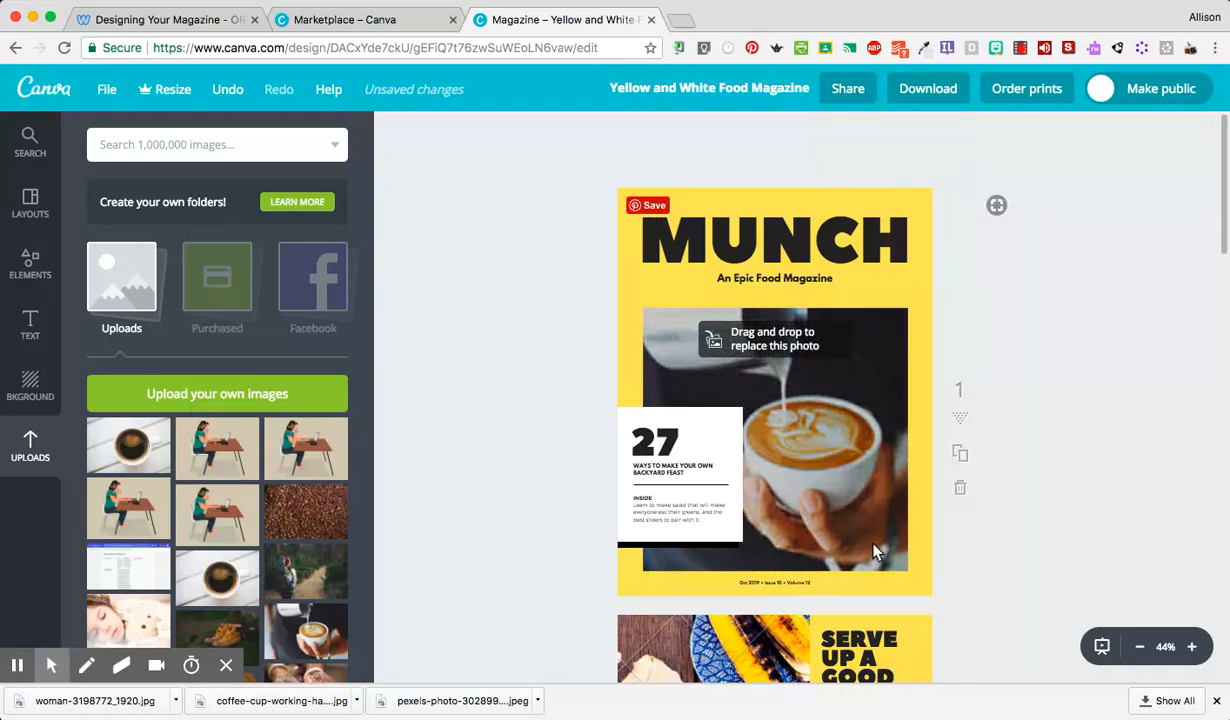
{"action": "left_click_drag", "start_coordinate": [285, 505], "coordinate": [790, 430]}
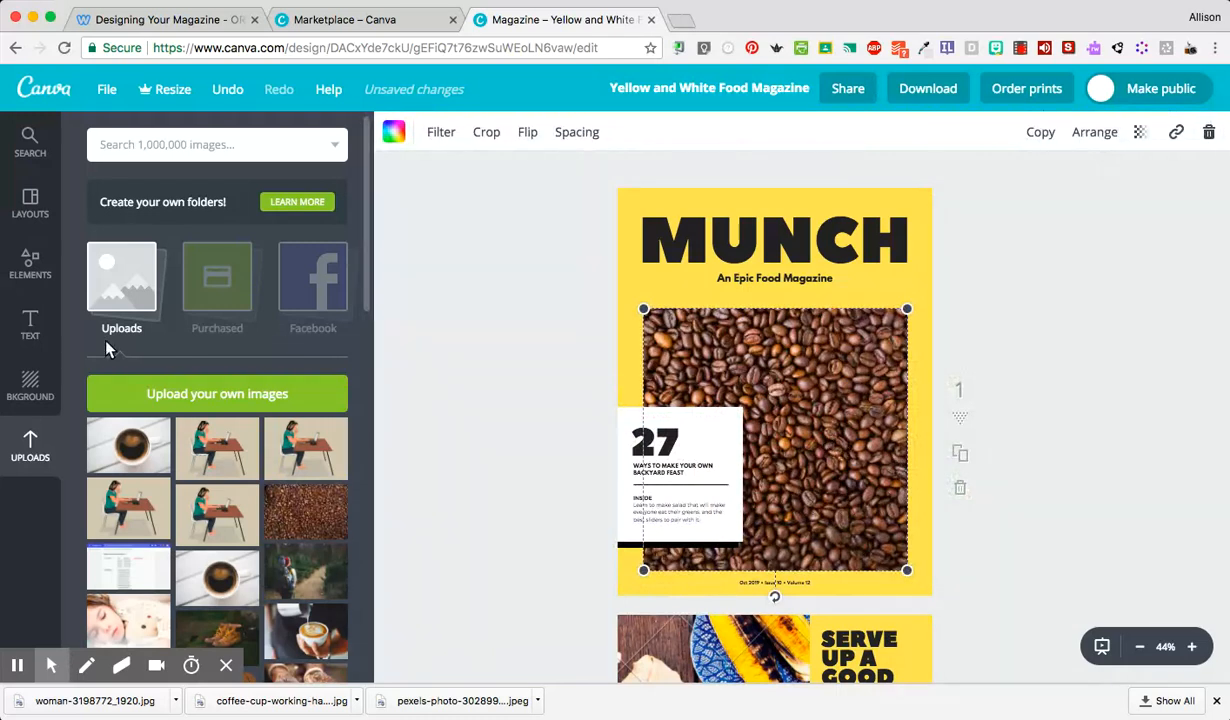
Change the cover's background to orange from the default palette, comparing it with the yellow document color
{"action": "left_click", "coordinate": [30, 385]}
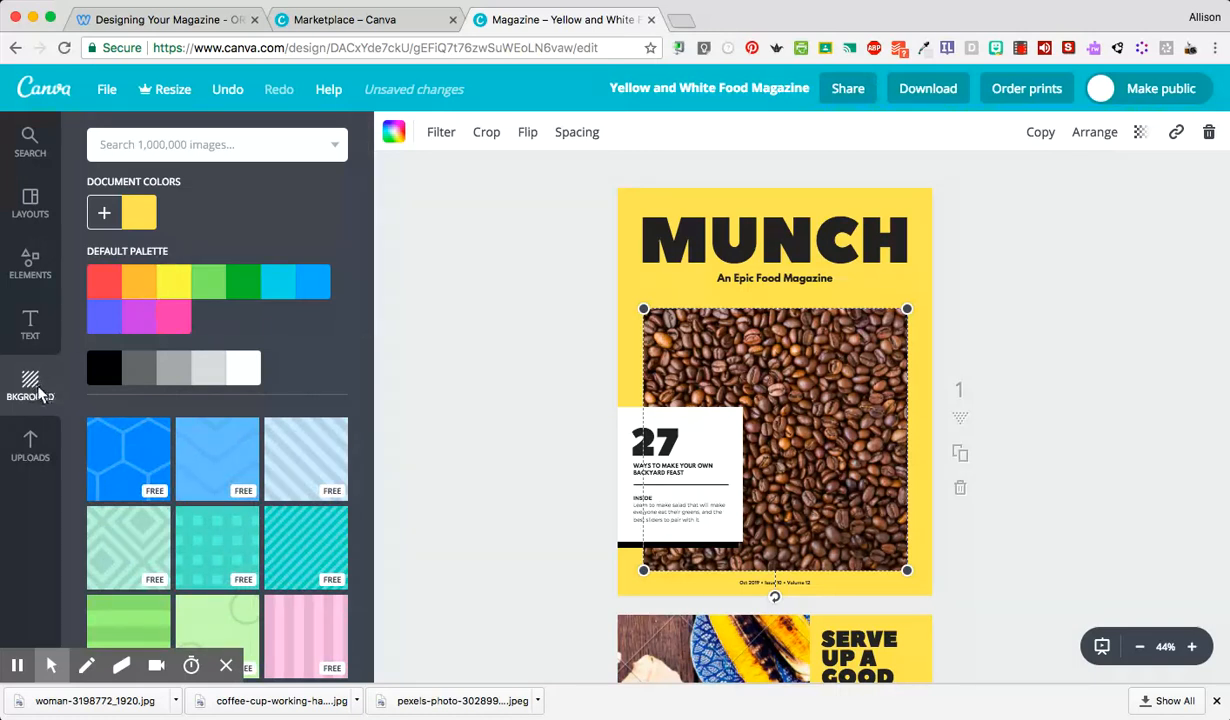
{"action": "left_click", "coordinate": [140, 284]}
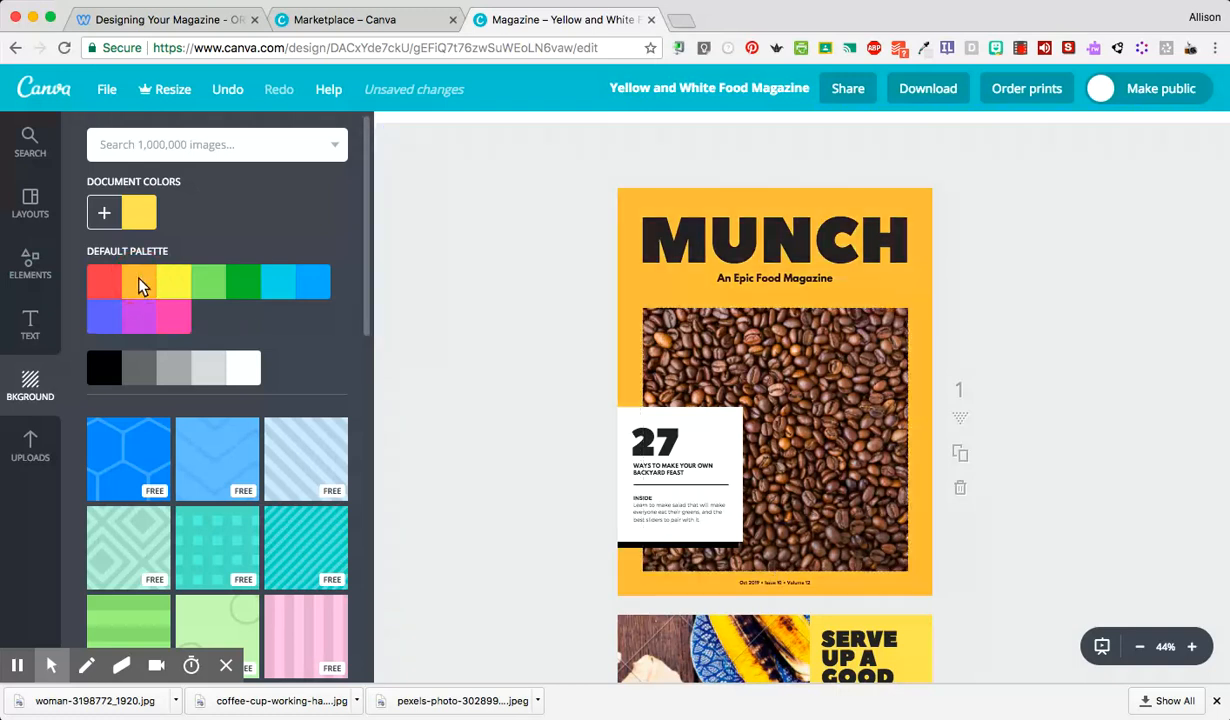
{"action": "left_click", "coordinate": [645, 203]}
{"action": "left_click", "coordinate": [393, 132]}
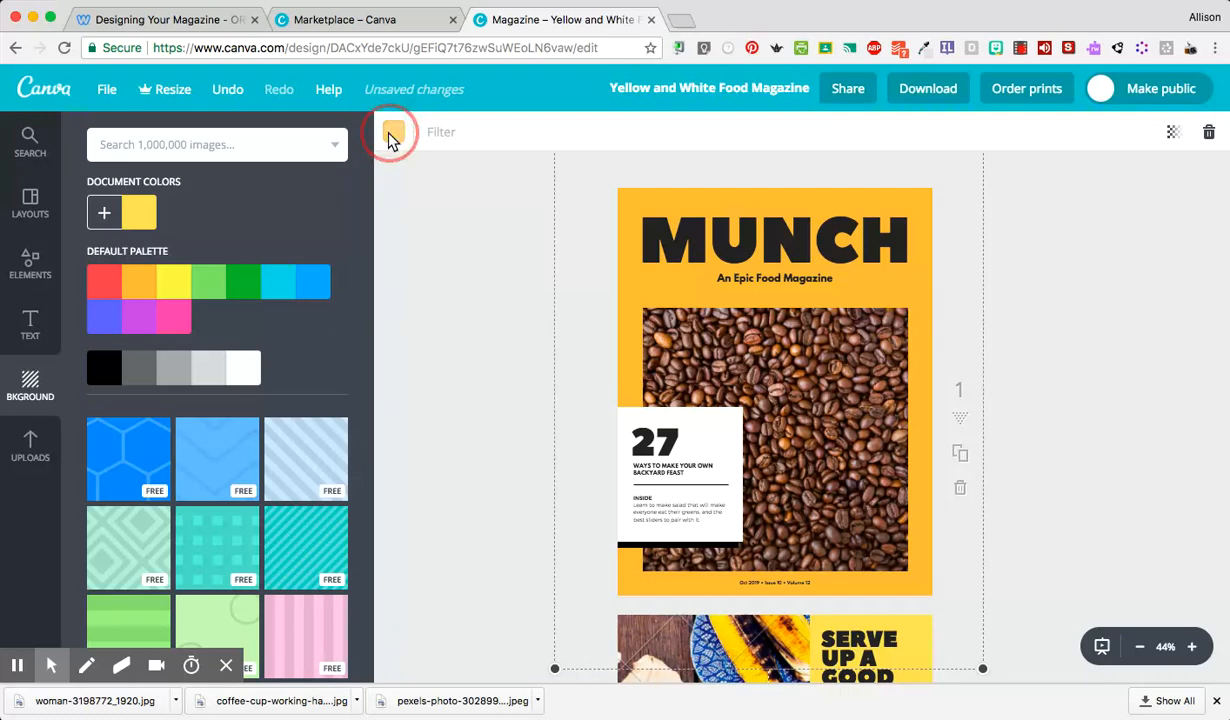
{"action": "left_click", "coordinate": [448, 216]}
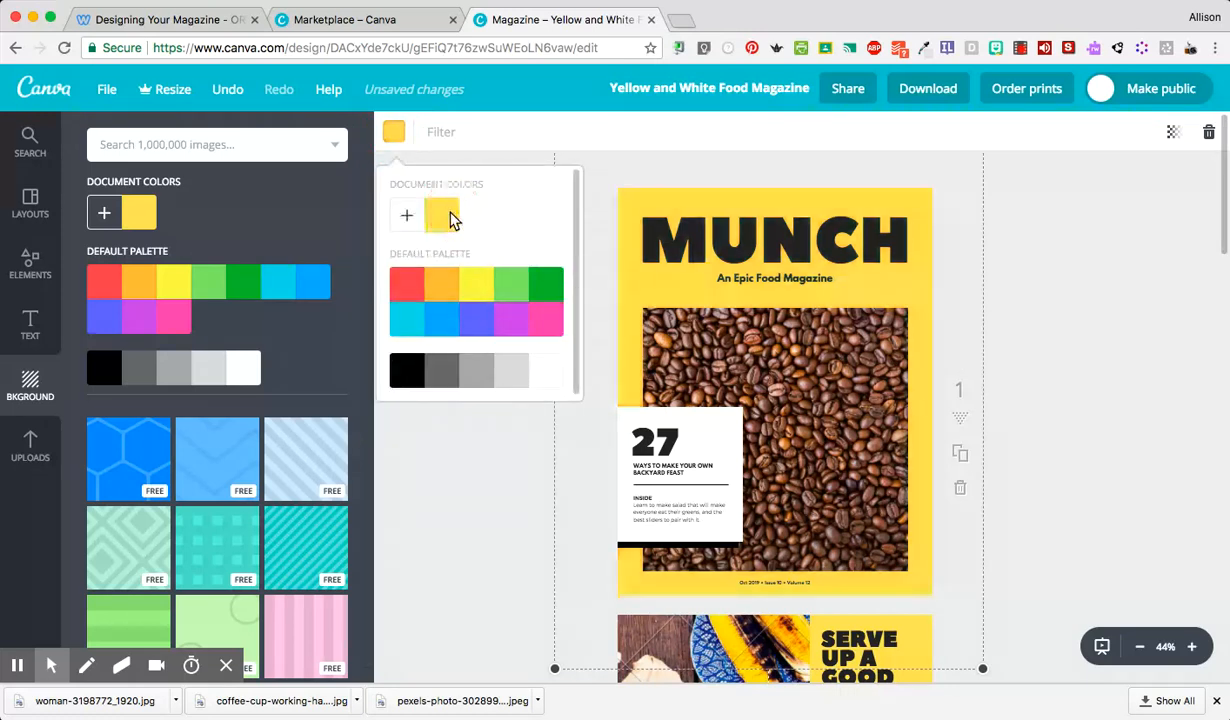
{"action": "left_click", "coordinate": [432, 284]}
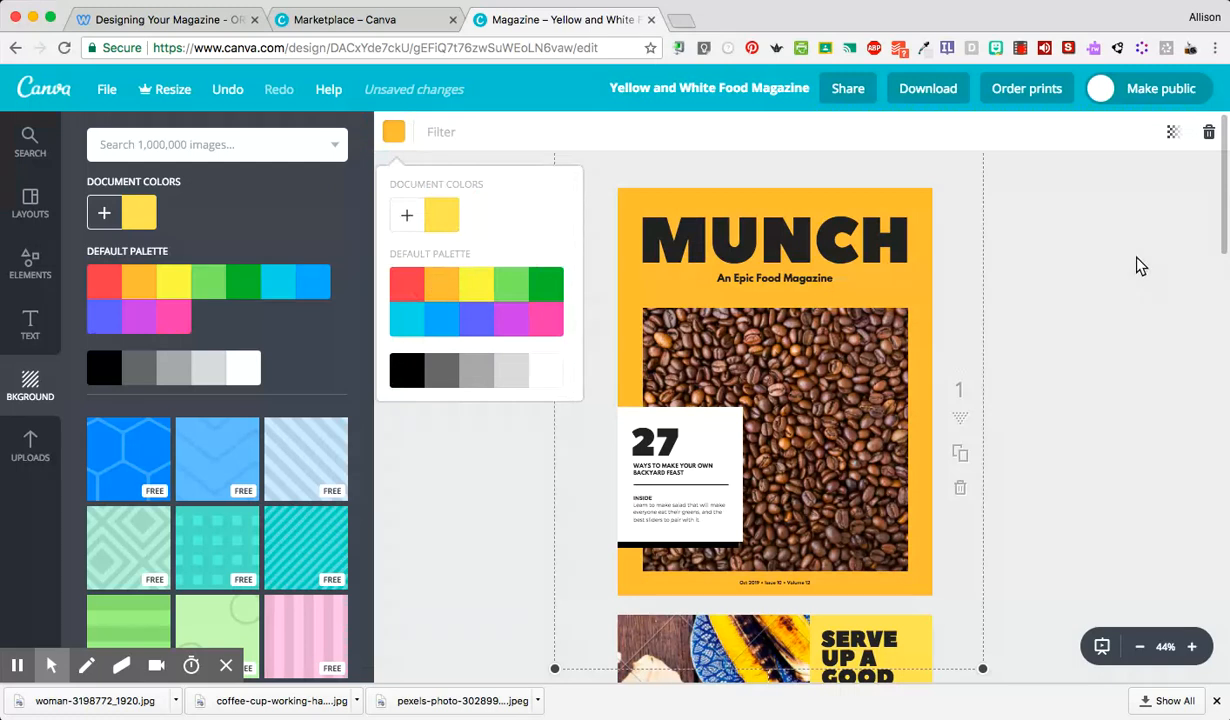
Select the MUNCH title text on the cover to view its font and formatting options
{"action": "left_click", "coordinate": [748, 250]}
{"action": "left_click", "coordinate": [748, 250]}
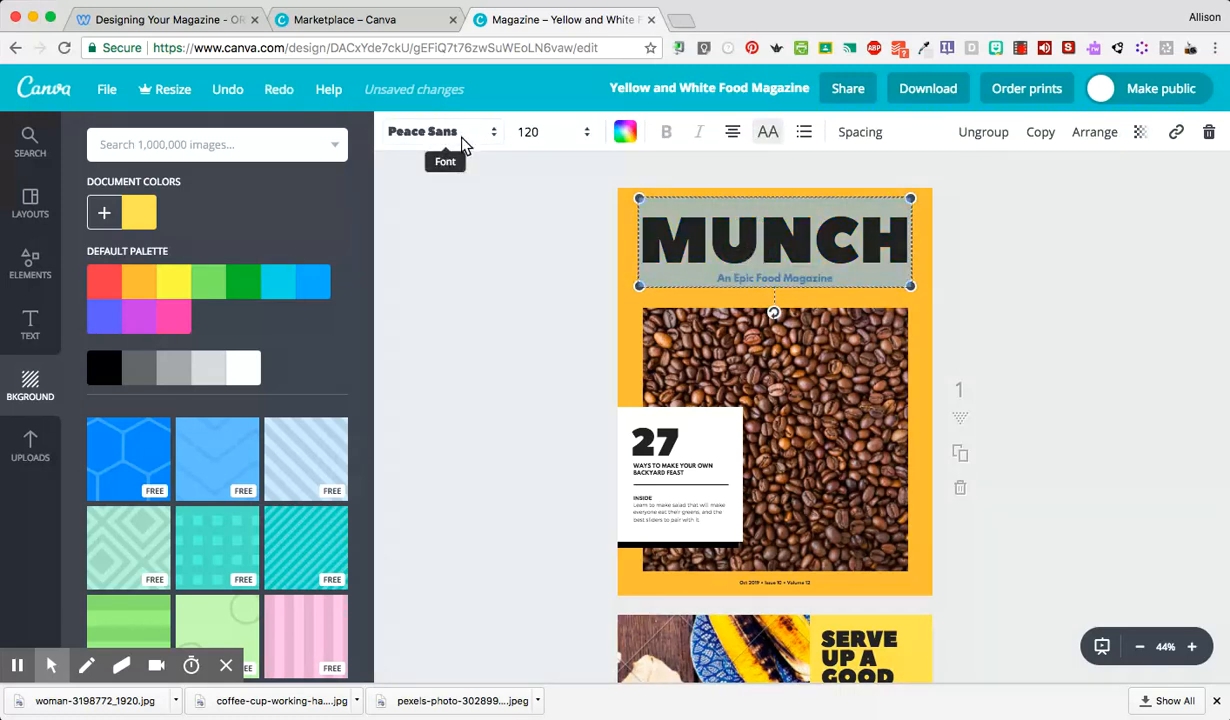
{"action": "left_click", "coordinate": [1038, 266]}
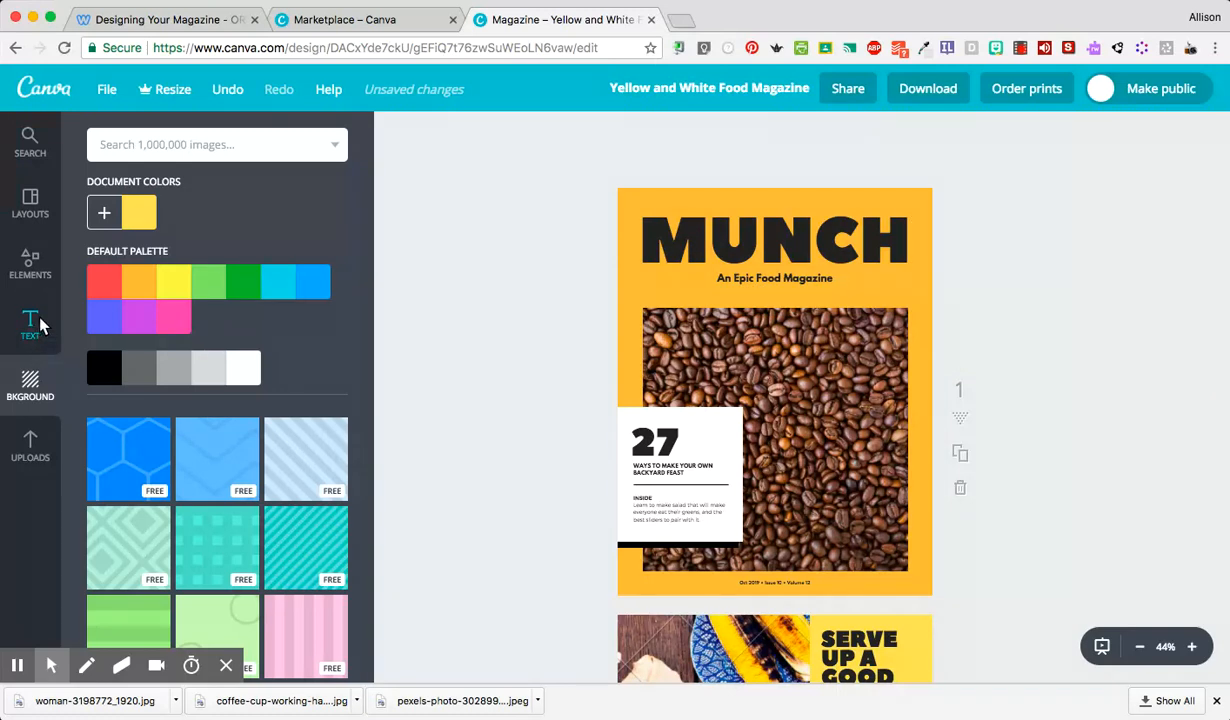
Add the uploaded coffee-bean heart graphic to the cover's upper right area and set its transparency to 38
{"action": "left_click", "coordinate": [33, 450]}
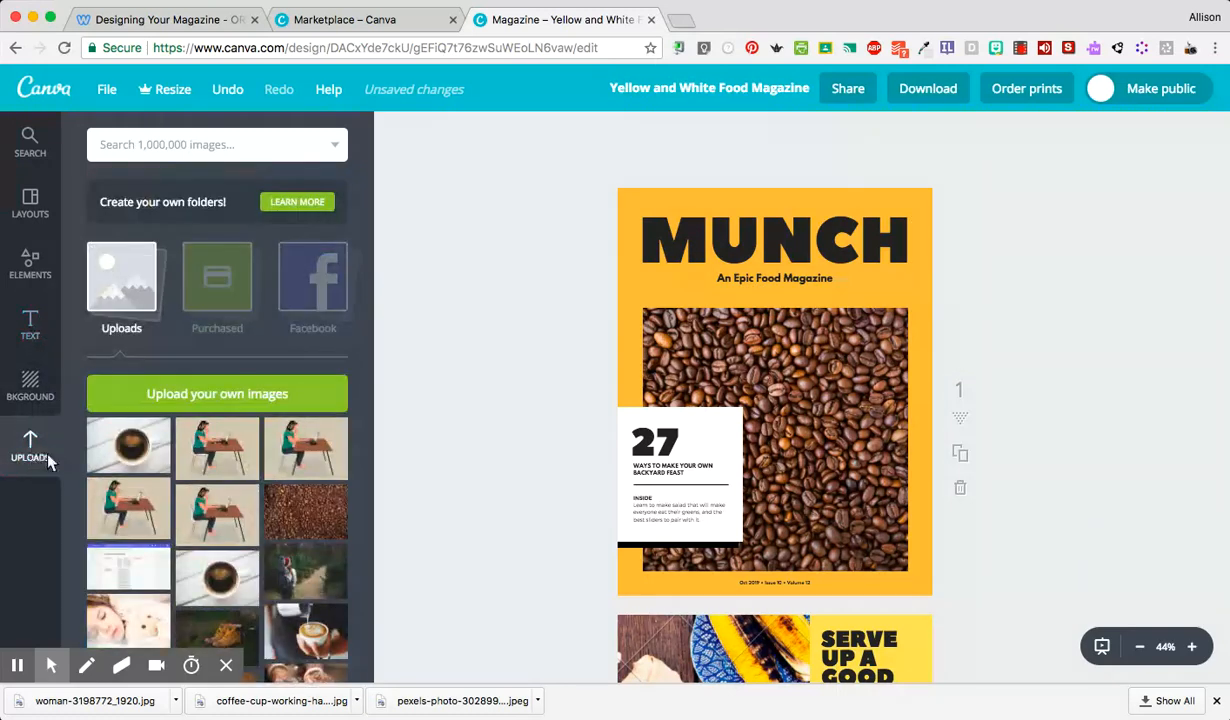
{"action": "scroll", "coordinate": [208, 541], "scroll_direction": "down", "scroll_amount": 5}
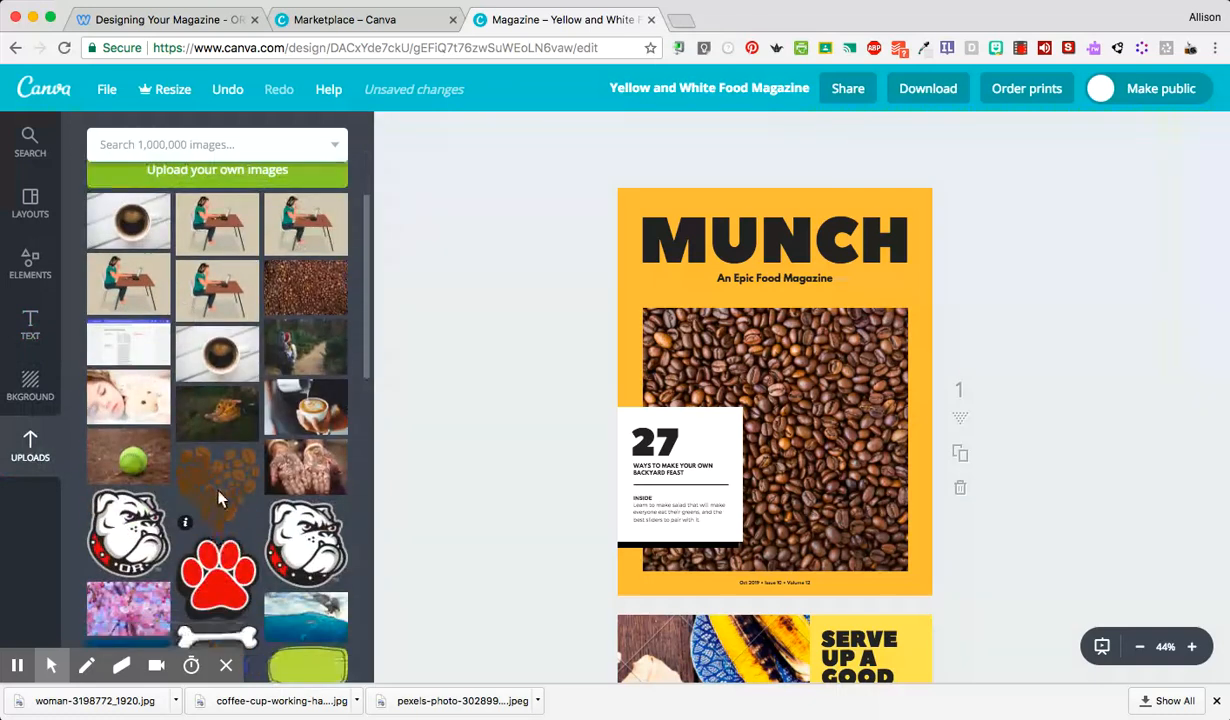
{"action": "left_click_drag", "start_coordinate": [220, 502], "coordinate": [900, 293]}
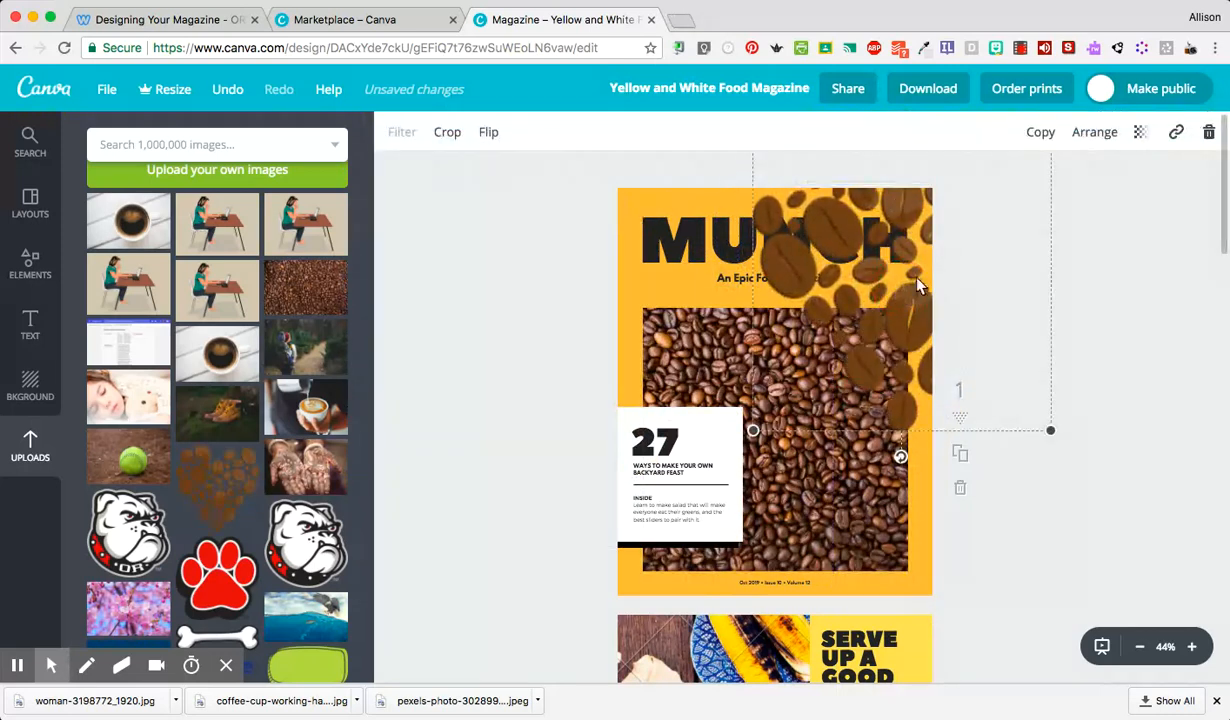
{"action": "left_click", "coordinate": [1143, 136]}
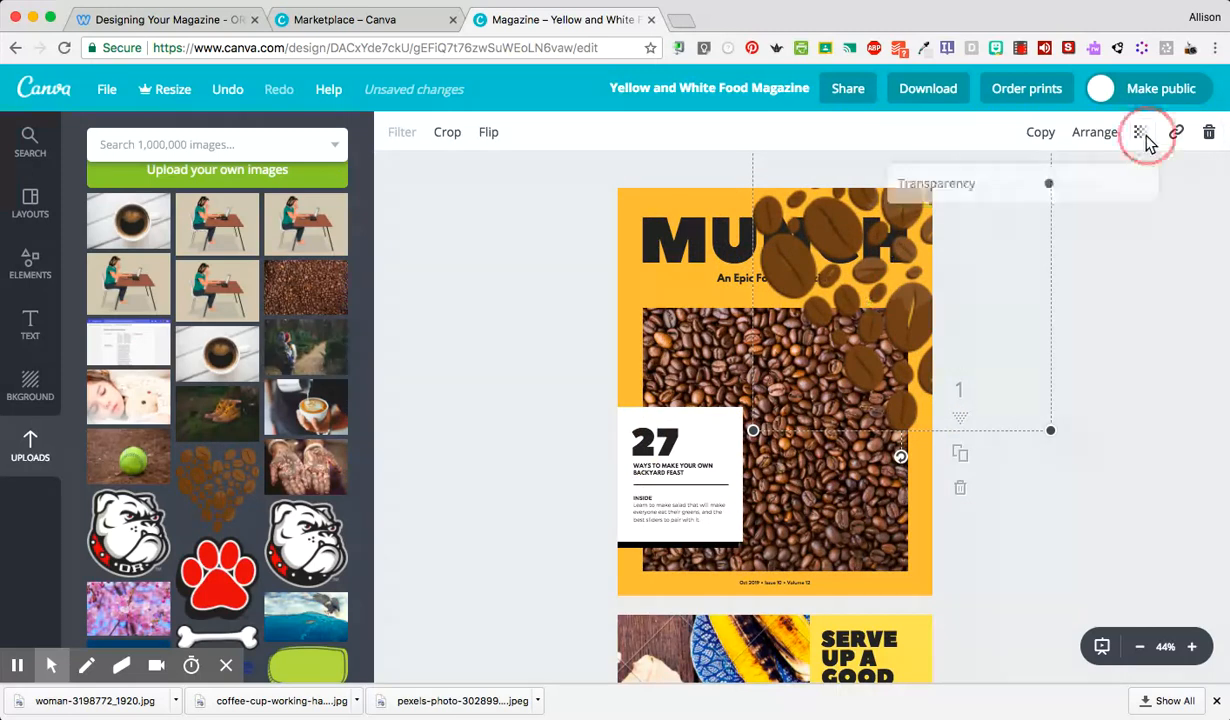
{"action": "left_click_drag", "start_coordinate": [1108, 186], "coordinate": [1035, 187]}
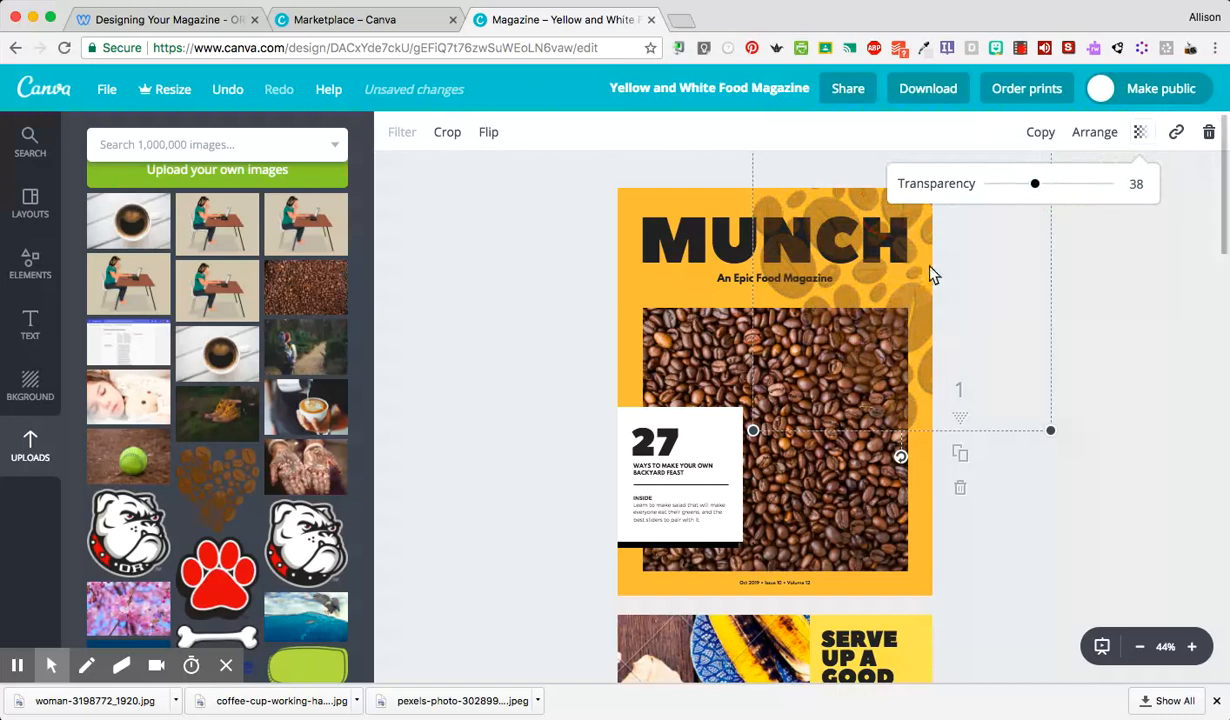
Try to shift the faded coffee-bean graphic left and enlarge it over the whole cover, and undo the enlargement
{"action": "left_click_drag", "start_coordinate": [928, 242], "coordinate": [759, 291]}
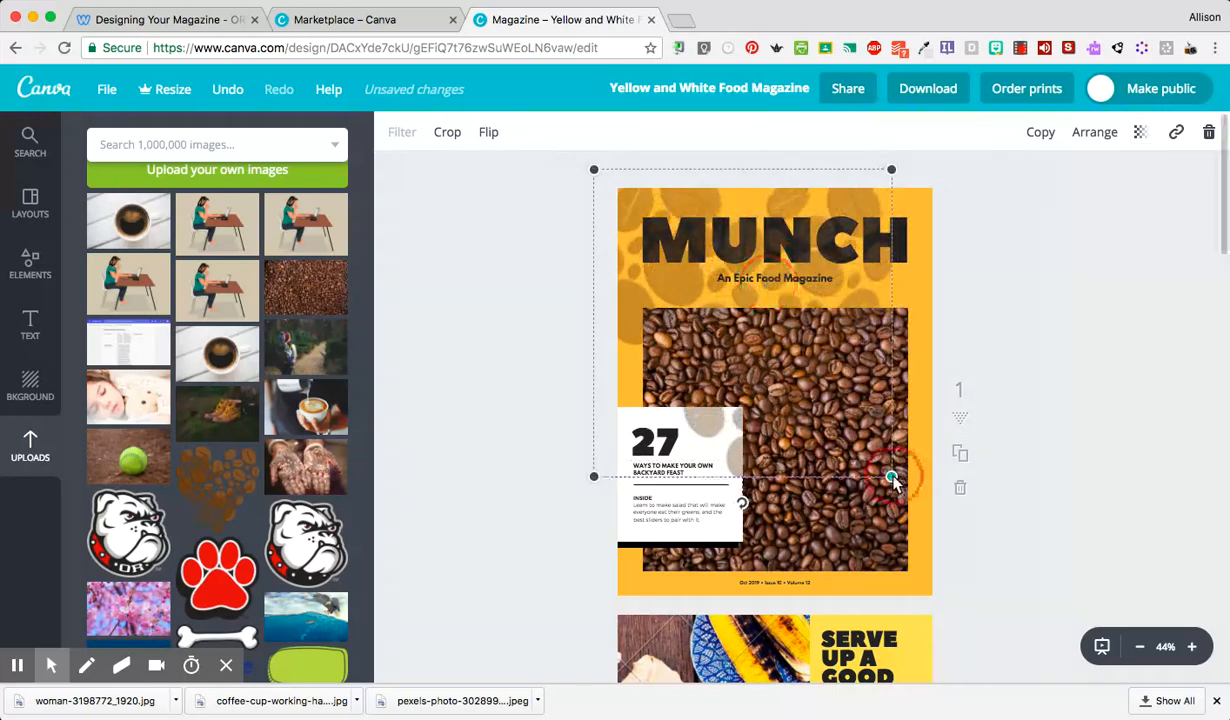
{"action": "left_click_drag", "start_coordinate": [891, 477], "coordinate": [1019, 614]}
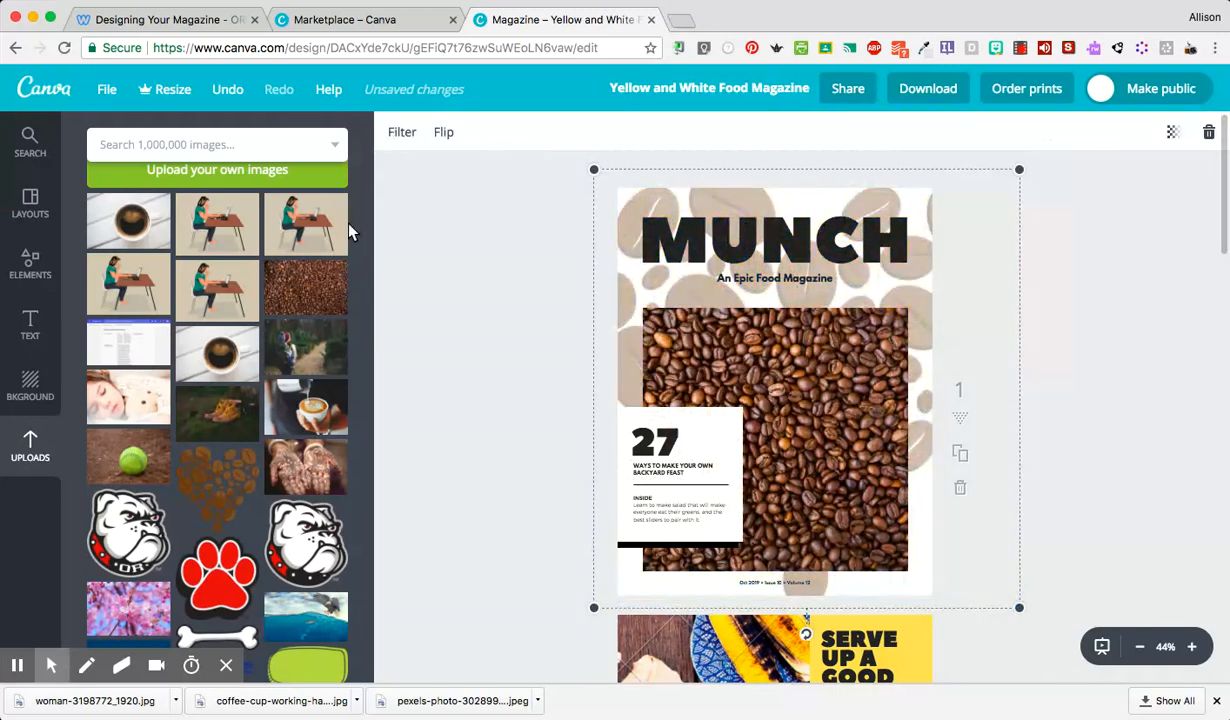
{"action": "left_click", "coordinate": [228, 89]}
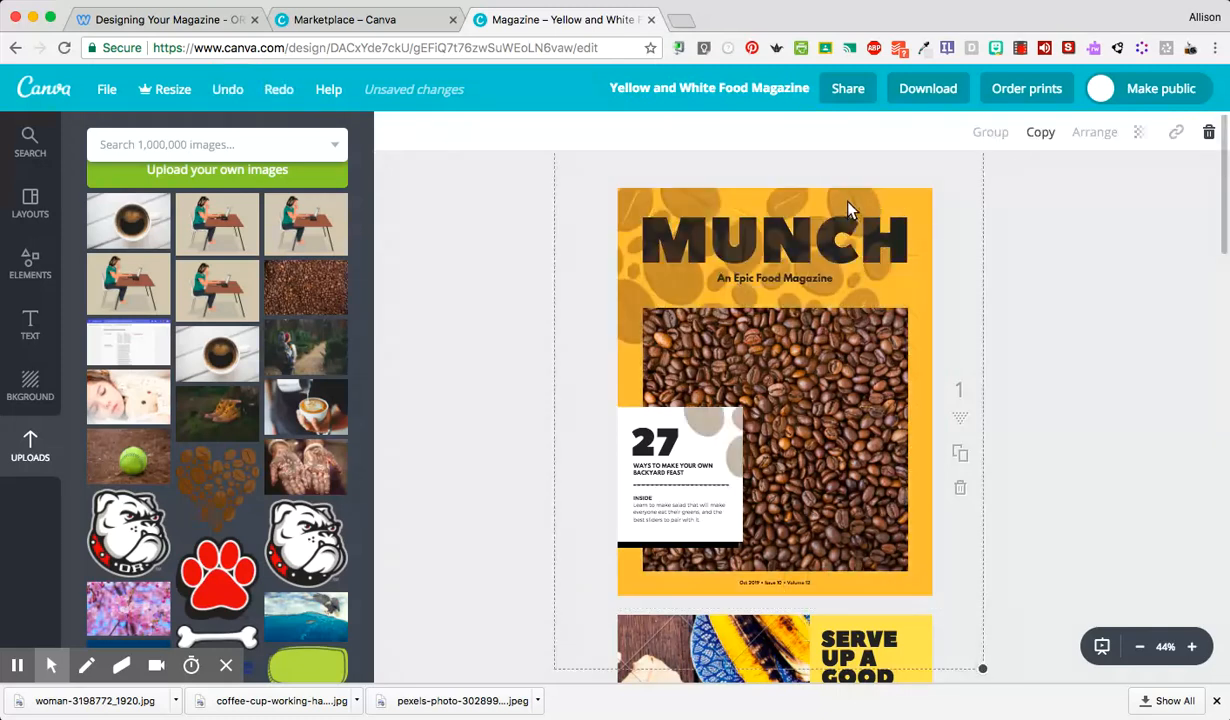
{"action": "left_click", "coordinate": [1079, 238]}
Reposition the faded coffee-bean graphic and enlarge it so it spans nearly the entire cover
{"action": "mouse_move", "coordinate": [867, 208]}
{"action": "left_mouse_down"}
{"action": "mouse_move", "coordinate": [907, 207]}
{"action": "mouse_move", "coordinate": [890, 217]}
{"action": "left_mouse_up"}
{"action": "left_click", "coordinate": [745, 215]}
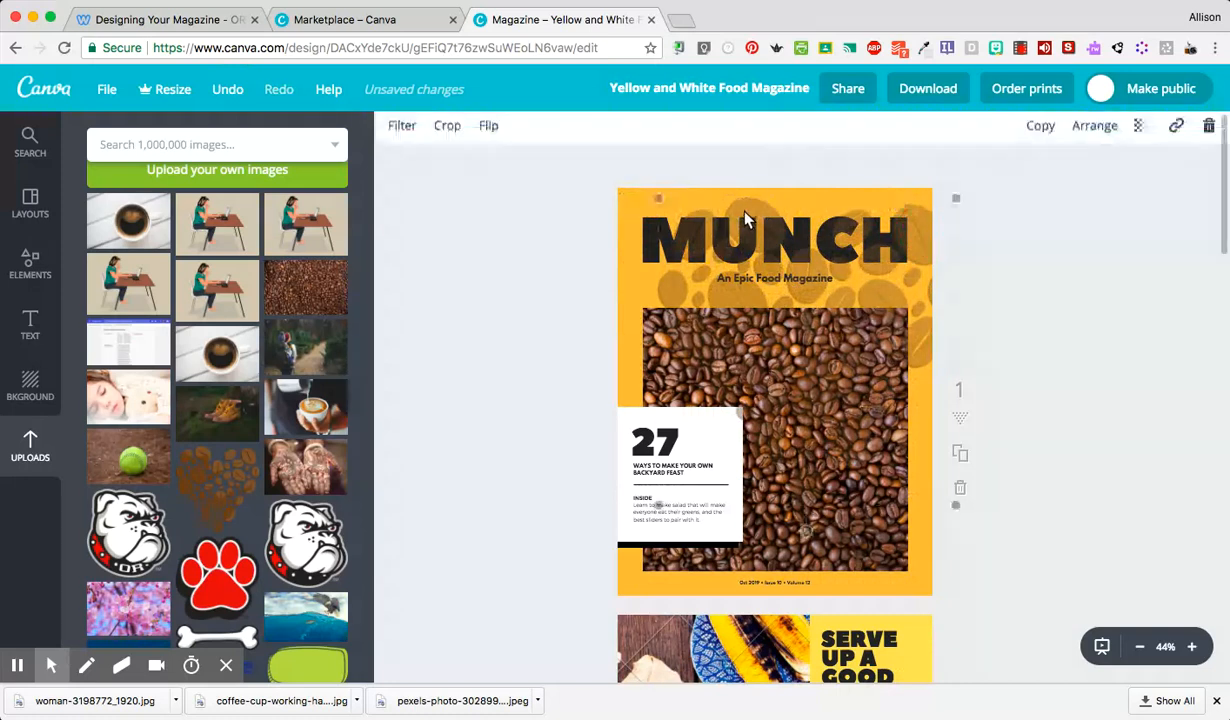
{"action": "left_click_drag", "start_coordinate": [652, 505], "coordinate": [570, 590]}
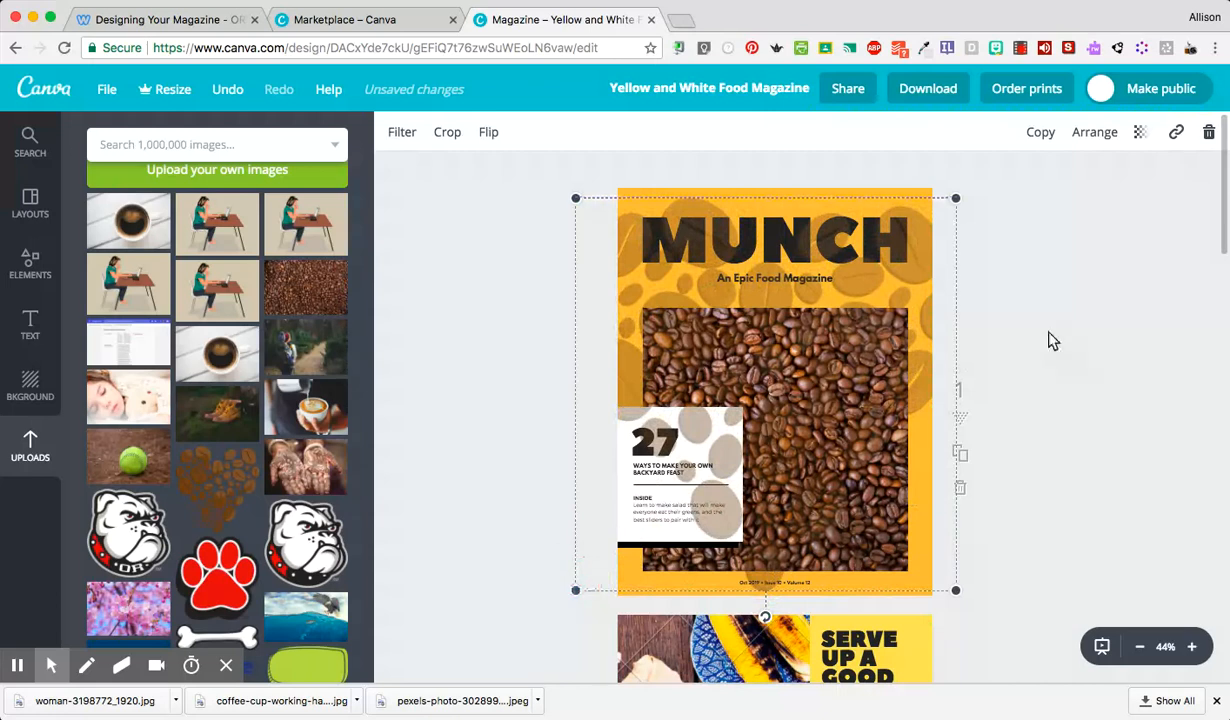
{"action": "left_click", "coordinate": [1010, 322]}
Send the faded coffee-bean graphic backward behind the cover's title, white text box and coffee-bean photo
{"action": "left_click", "coordinate": [927, 238]}
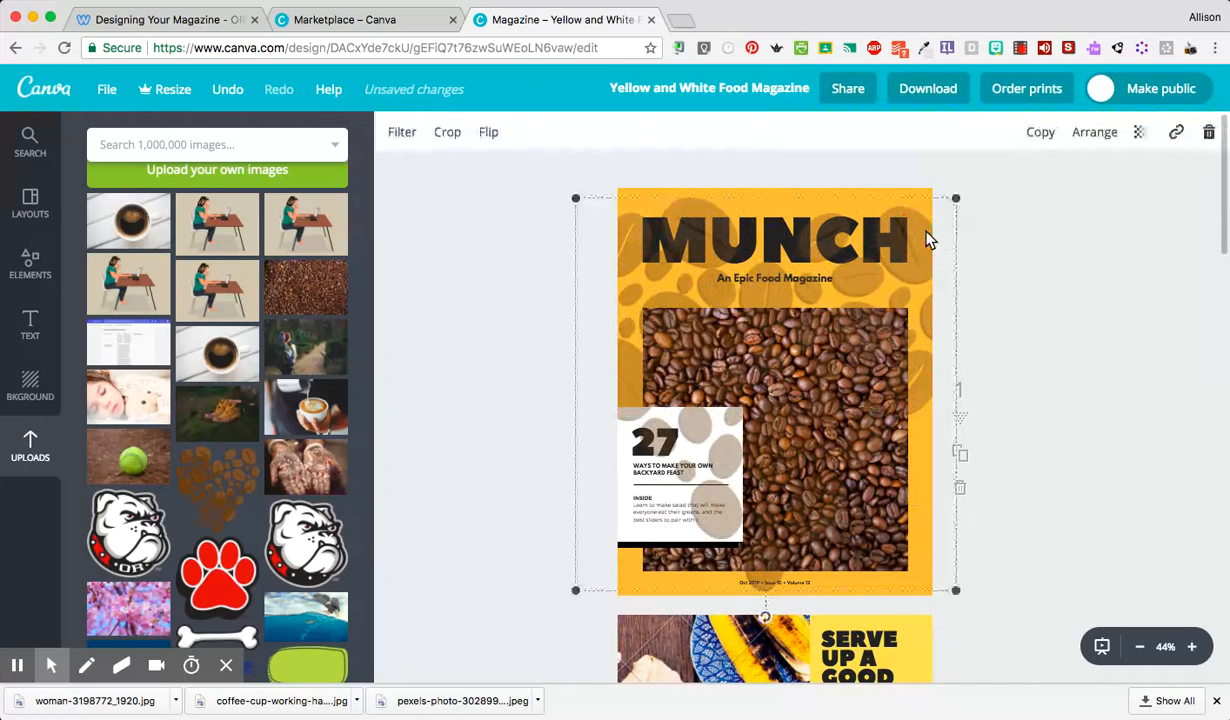
{"action": "left_click", "coordinate": [1096, 133]}
{"action": "left_click", "coordinate": [1064, 212]}
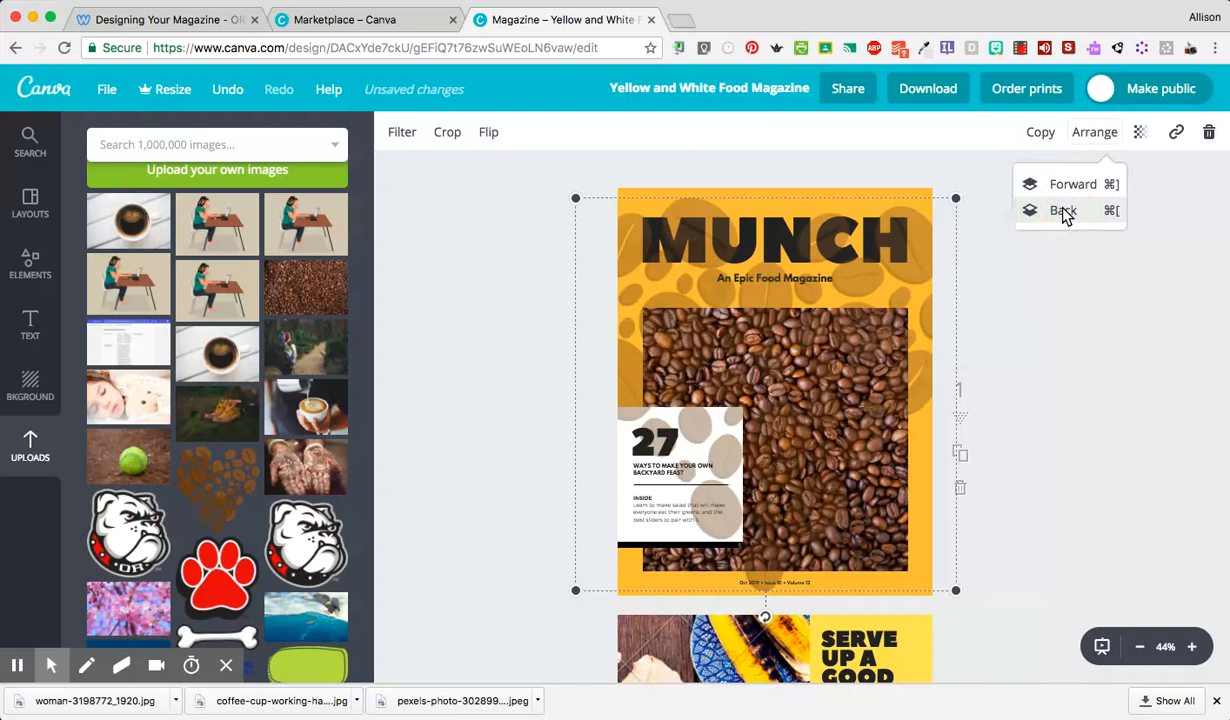
{"action": "left_click", "coordinate": [1064, 212]}
{"action": "left_click", "coordinate": [1064, 212]}
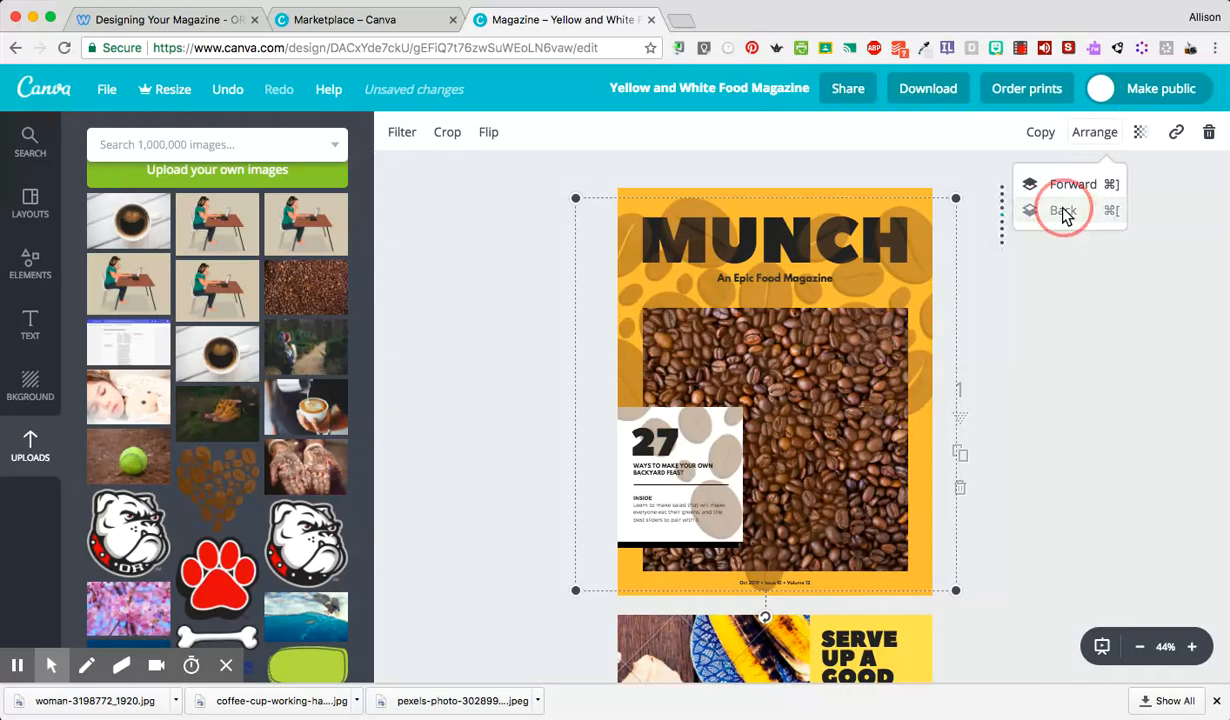
{"action": "left_click", "coordinate": [1065, 213]}
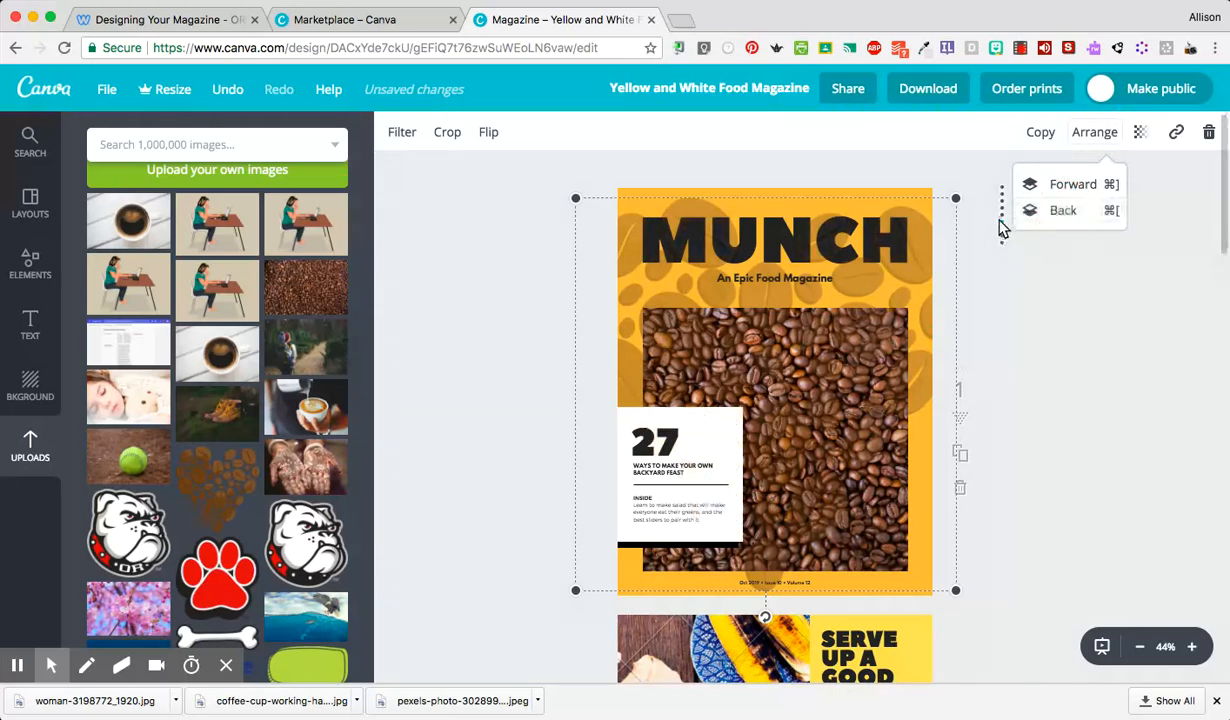
{"action": "left_click", "coordinate": [1042, 216]}
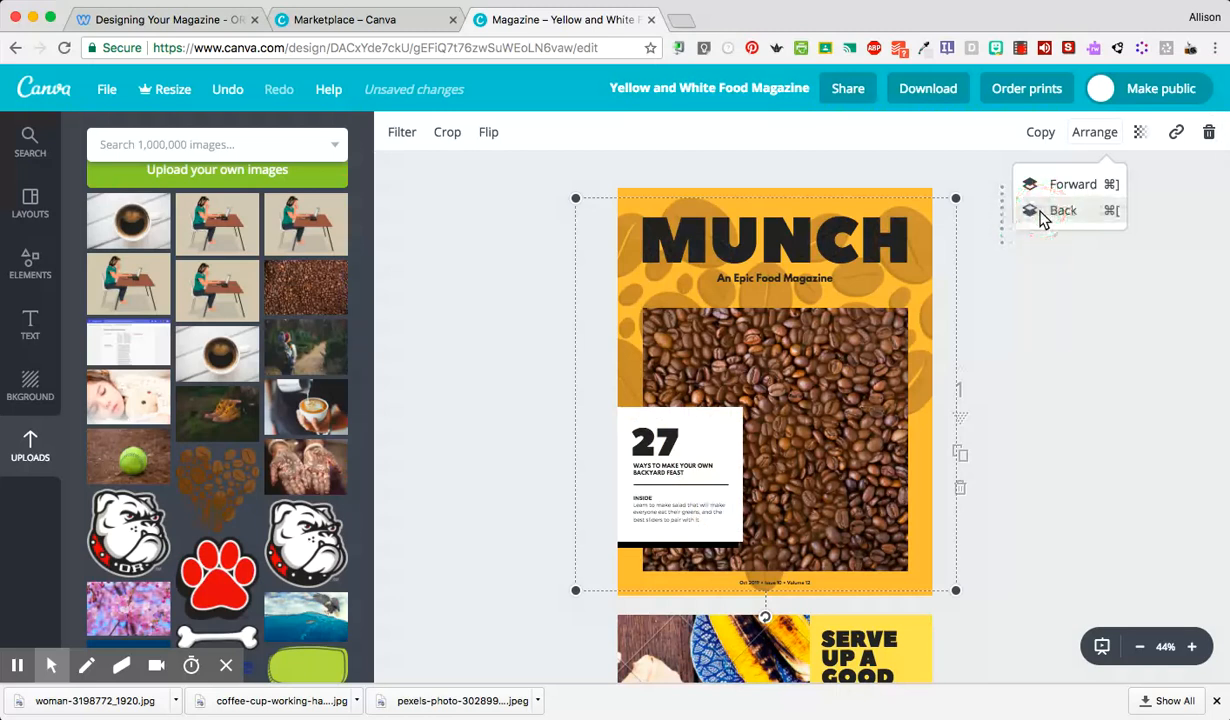
{"action": "left_click", "coordinate": [1042, 217]}
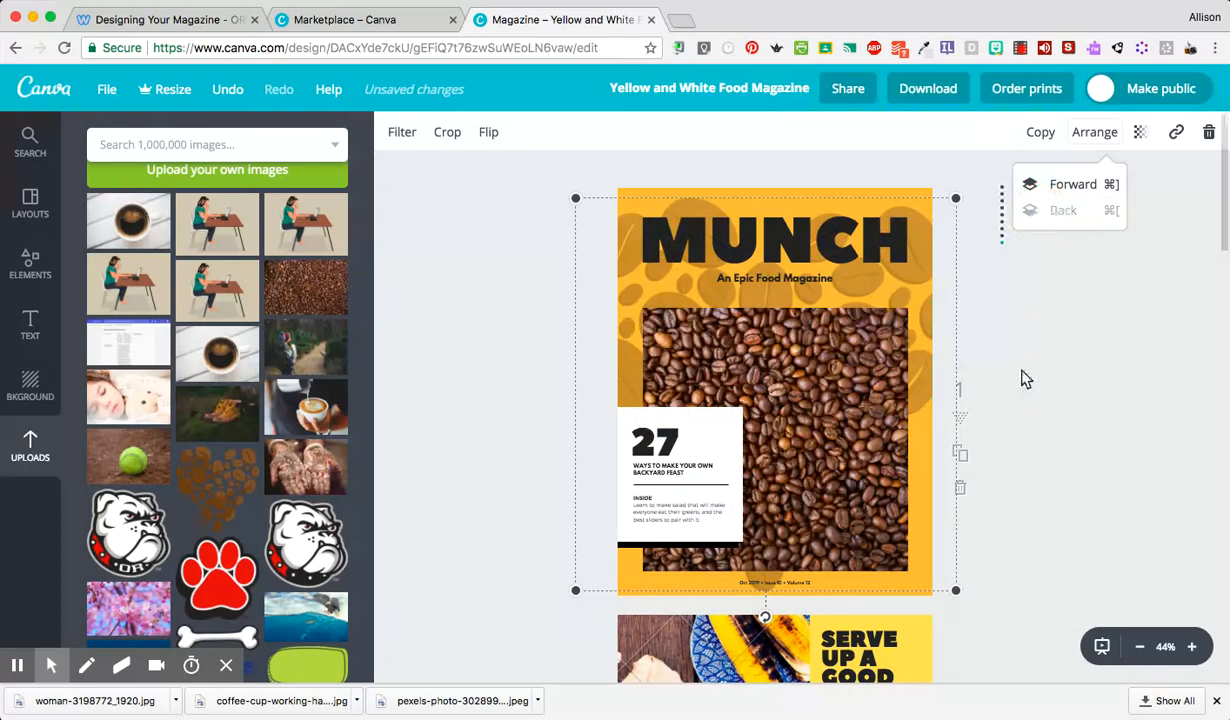
{"action": "left_click", "coordinate": [1071, 388]}
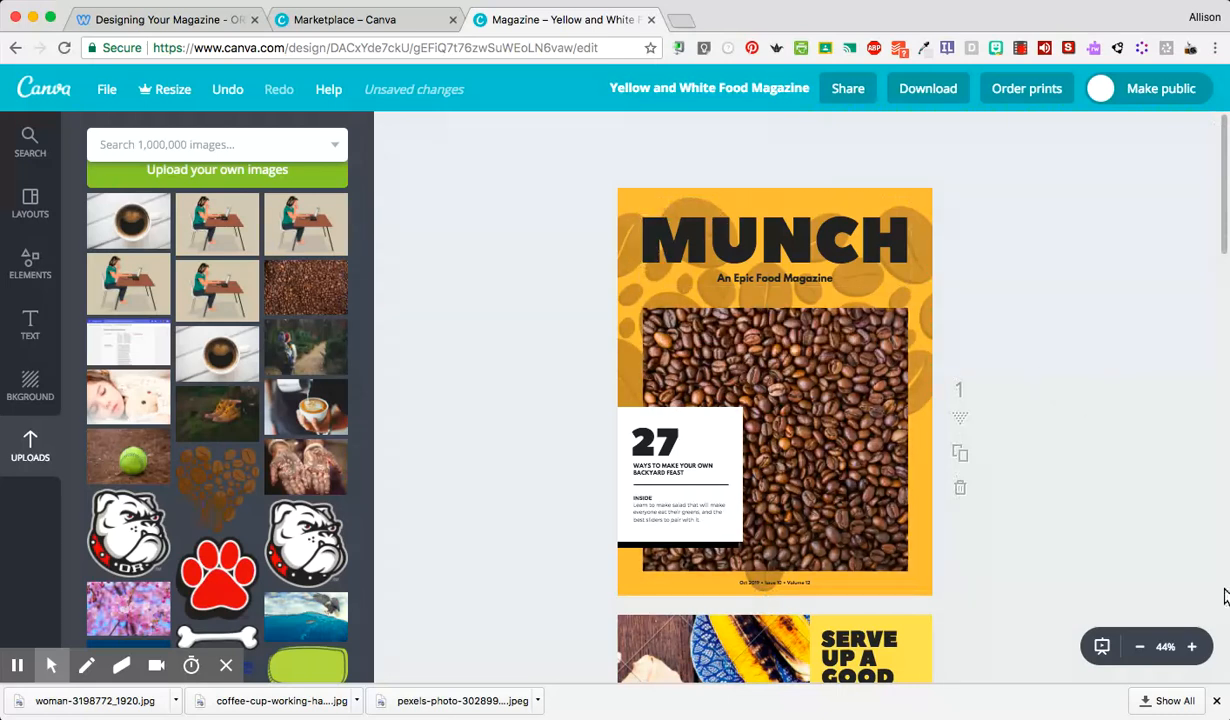
Replace the large "27" in the cover's white text box with THANKS
{"action": "left_click", "coordinate": [1192, 647]}
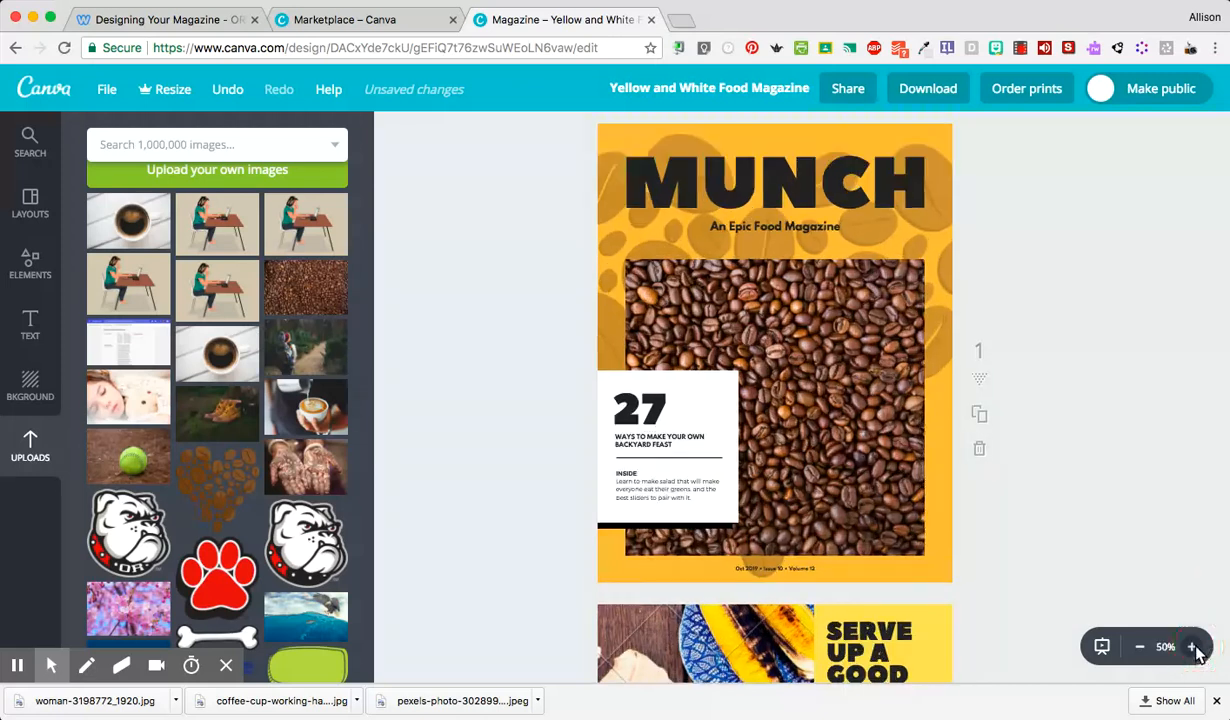
{"action": "left_click", "coordinate": [1193, 647]}
{"action": "left_click", "coordinate": [1193, 647]}
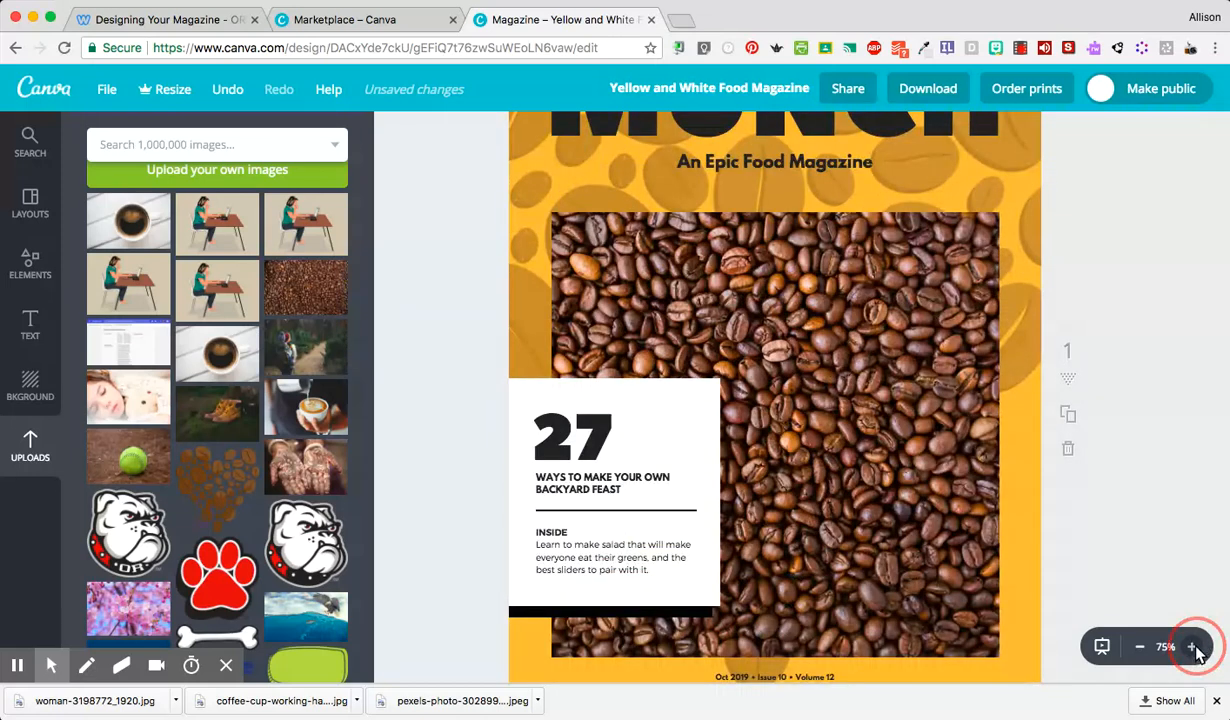
{"action": "left_click", "coordinate": [1193, 647]}
{"action": "scroll", "coordinate": [815, 447], "scroll_direction": "up", "scroll_amount": 2}
{"action": "scroll", "coordinate": [815, 447], "scroll_direction": "down", "scroll_amount": 3}
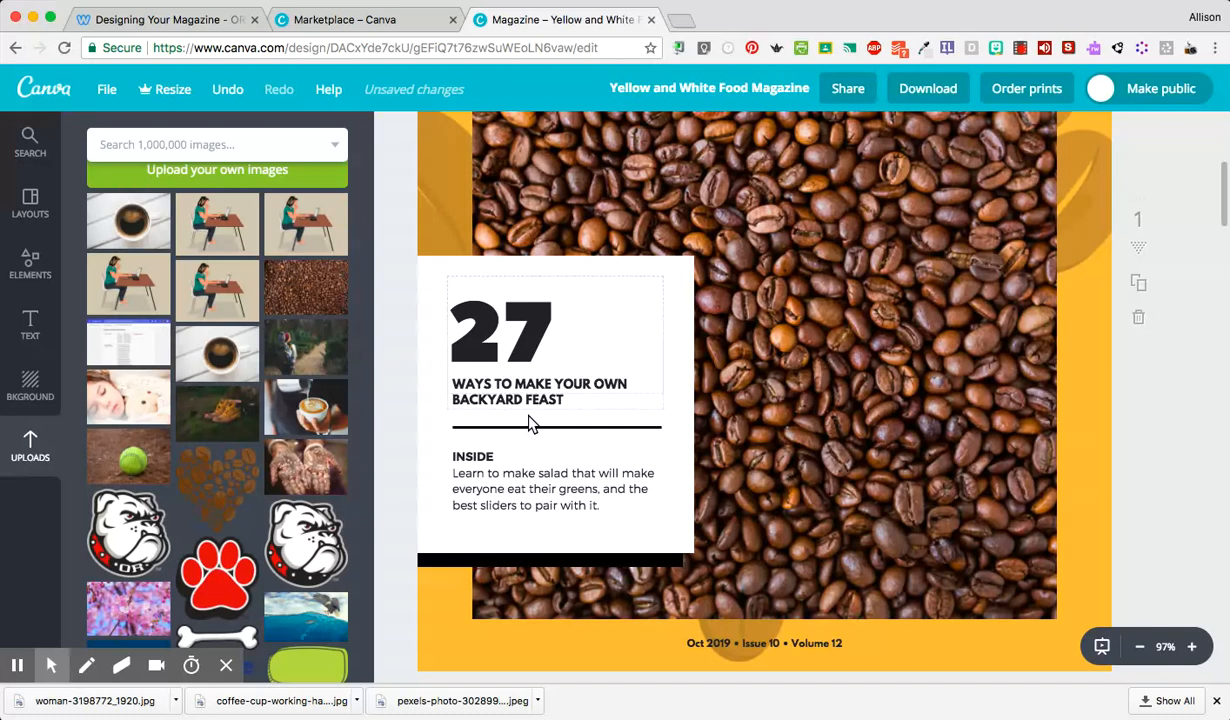
{"action": "left_click", "coordinate": [510, 350]}
{"action": "left_click", "coordinate": [528, 345]}
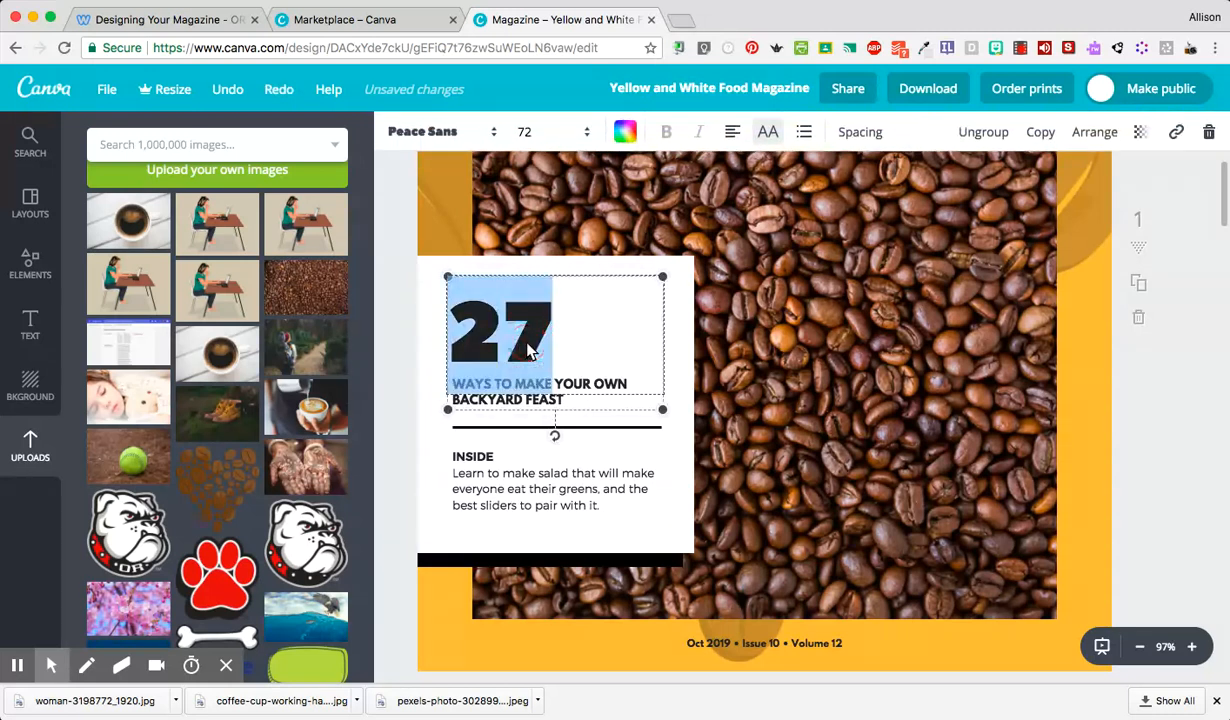
{"action": "key", "text": "BackSpace"}
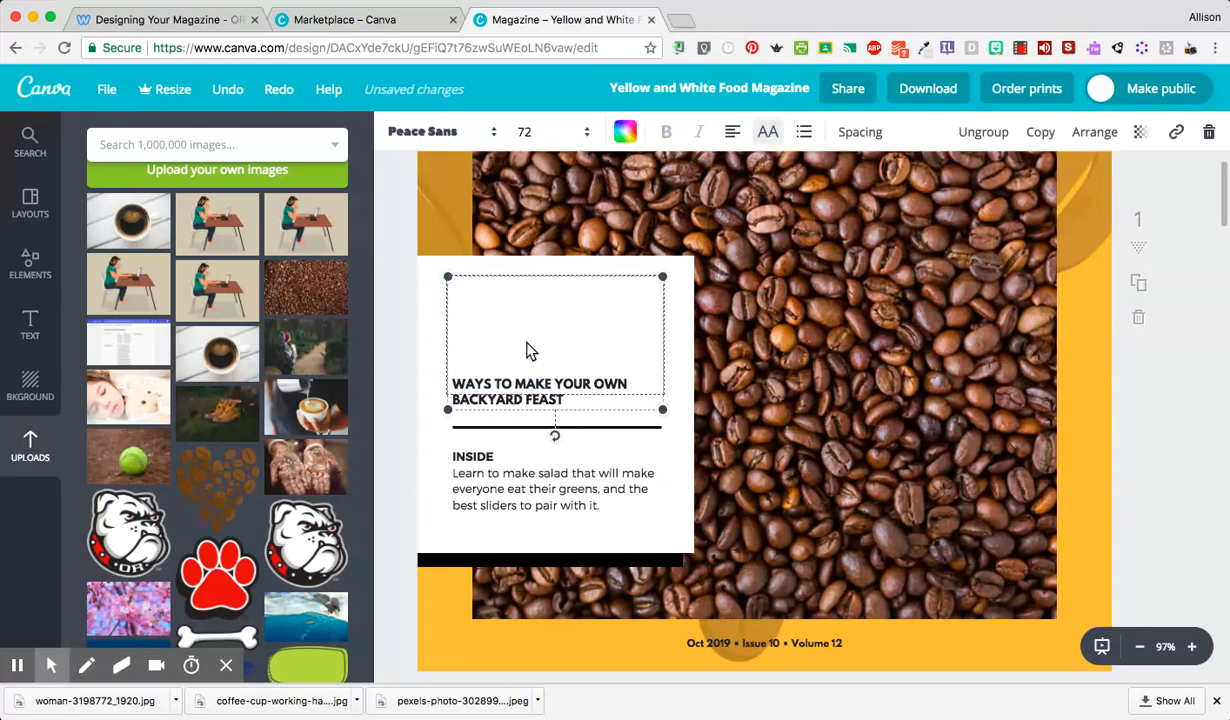
{"action": "type", "text": "THANKS"}
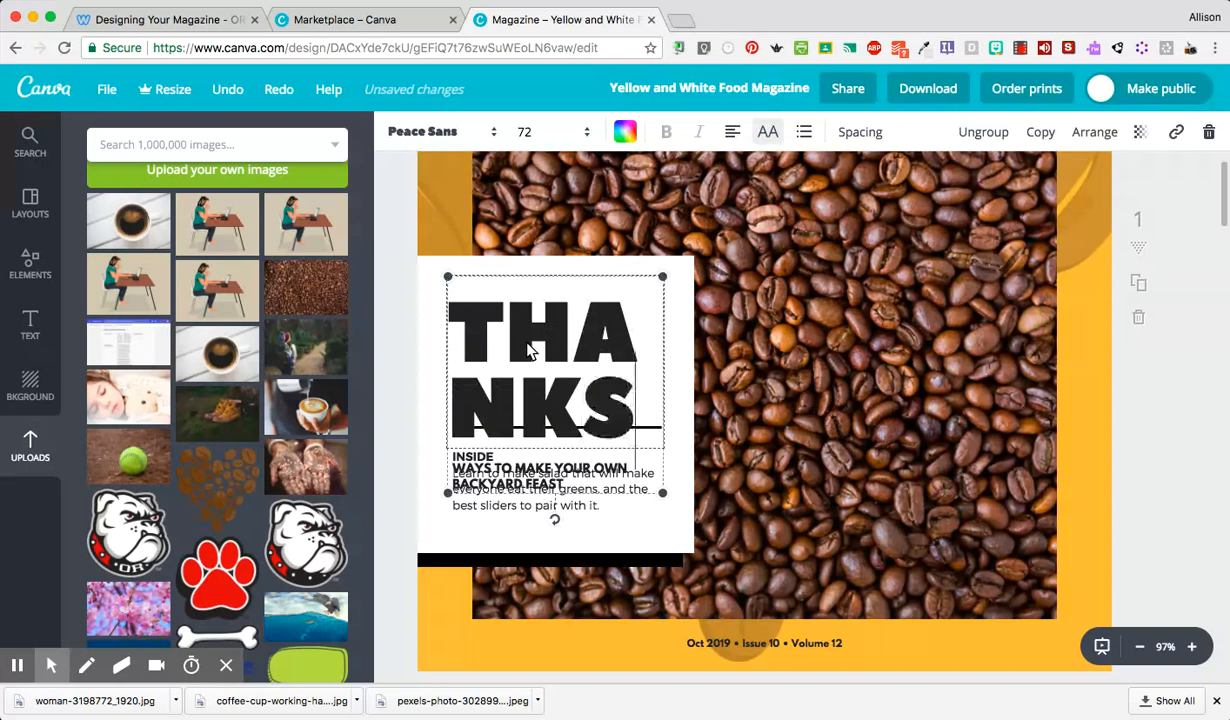
Reduce the THANKS heading's font size to 36 so the word fits on one line
{"action": "double_click", "coordinate": [556, 332]}
{"action": "left_click", "coordinate": [530, 131]}
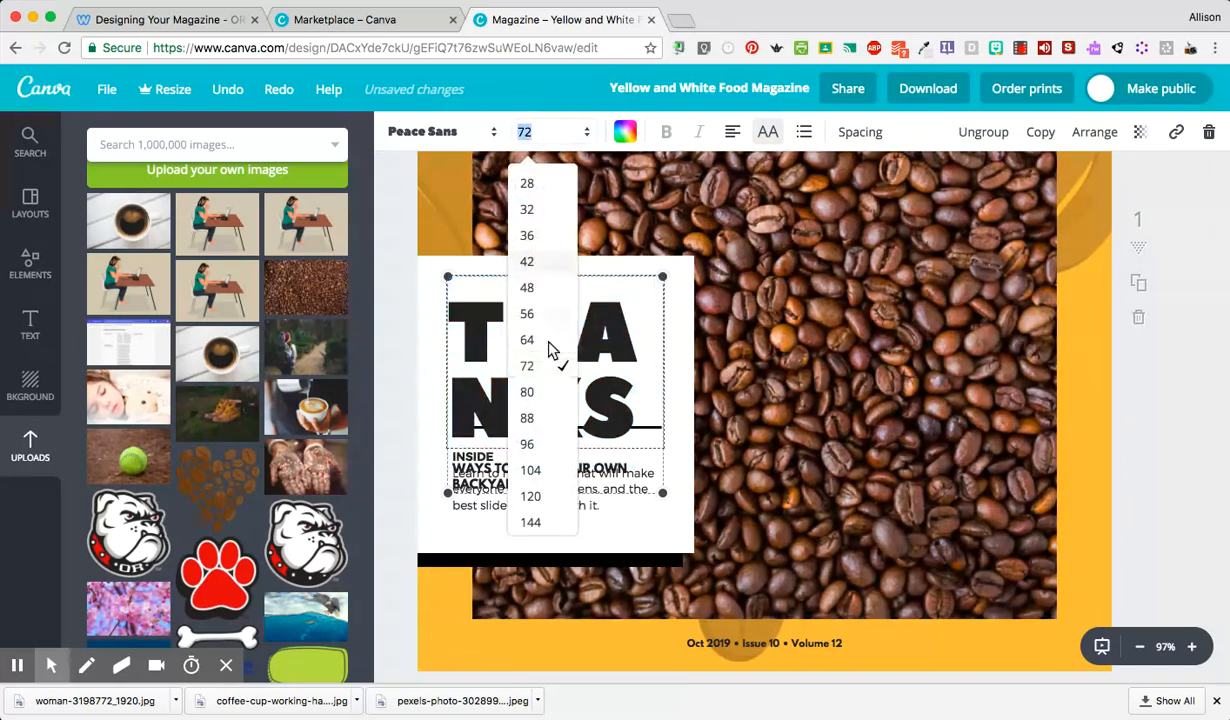
{"action": "left_click", "coordinate": [530, 314]}
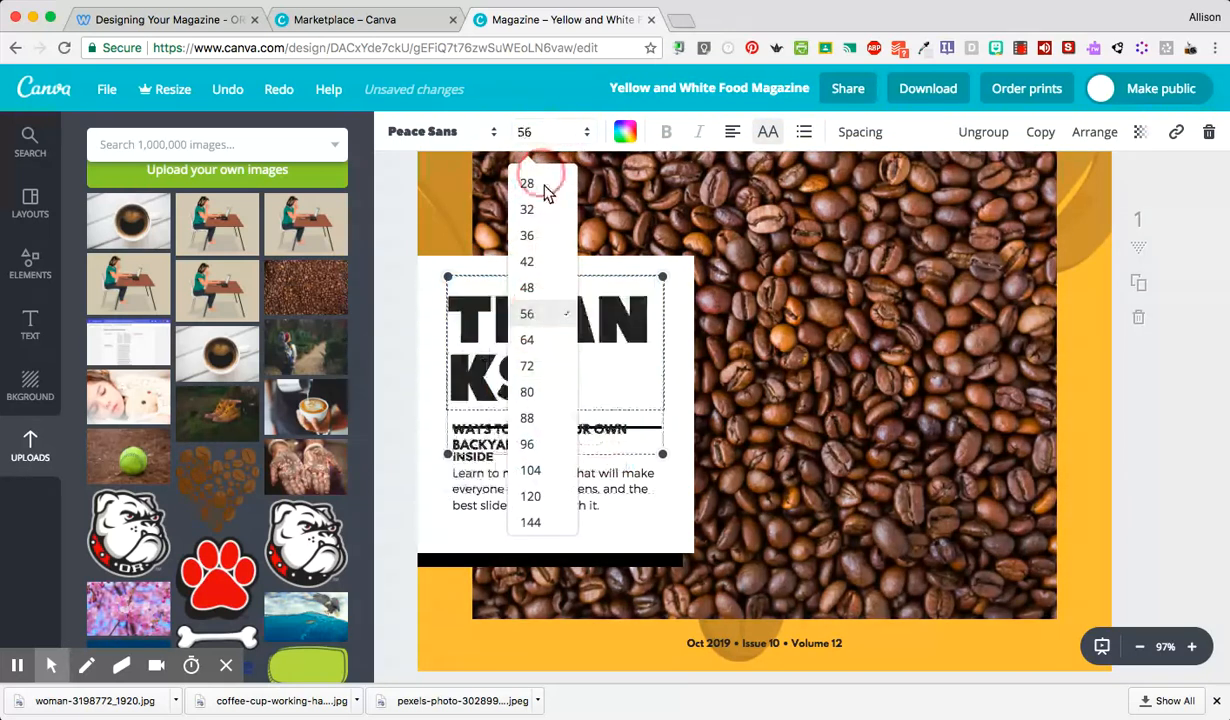
{"action": "left_click", "coordinate": [541, 134]}
{"action": "left_click", "coordinate": [541, 263]}
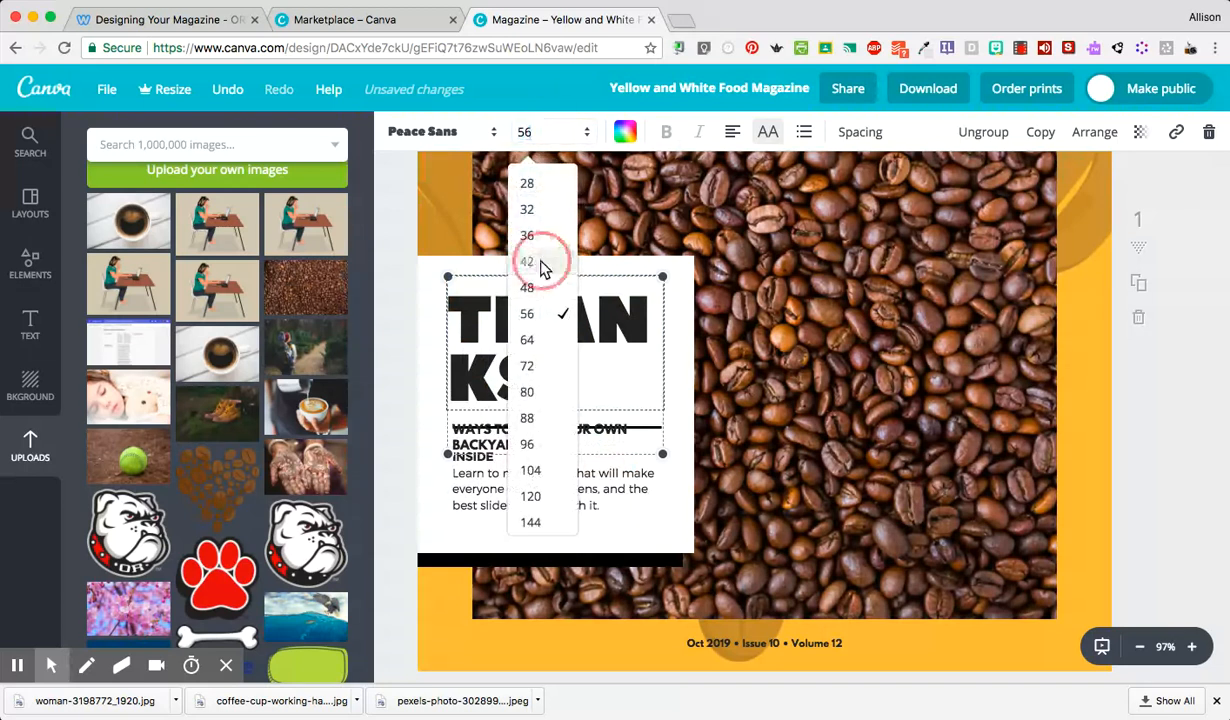
{"action": "left_click", "coordinate": [542, 133]}
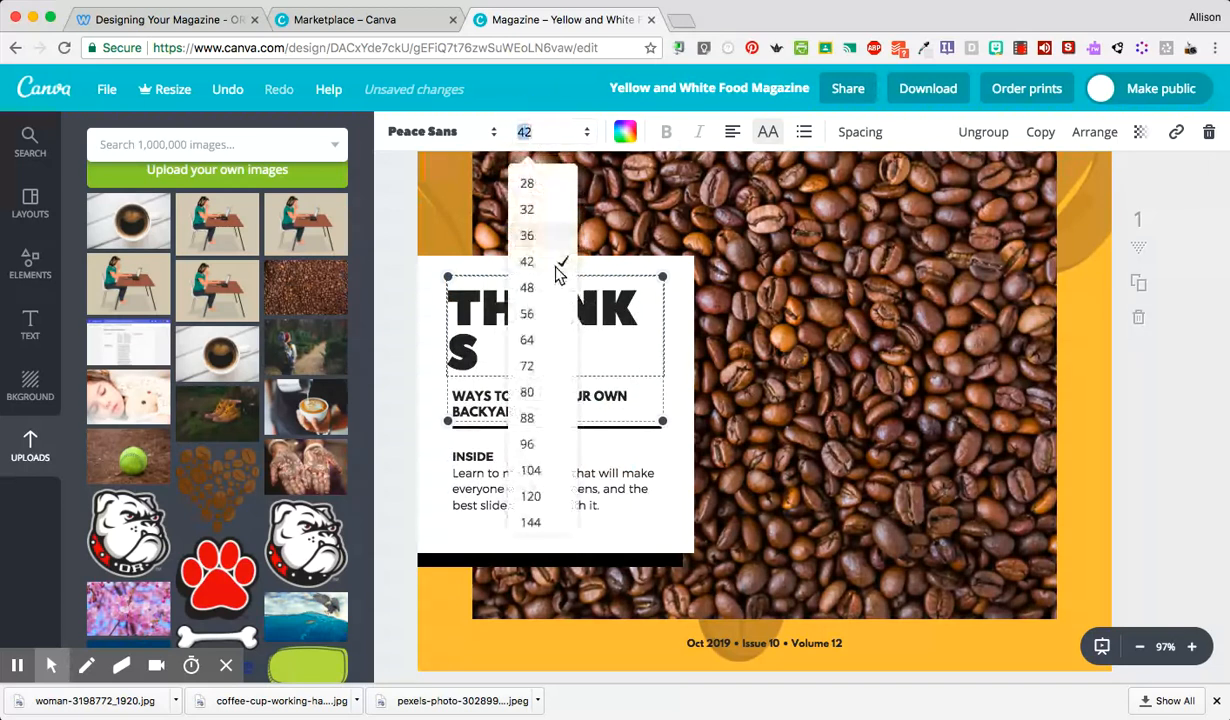
{"action": "left_click", "coordinate": [541, 238]}
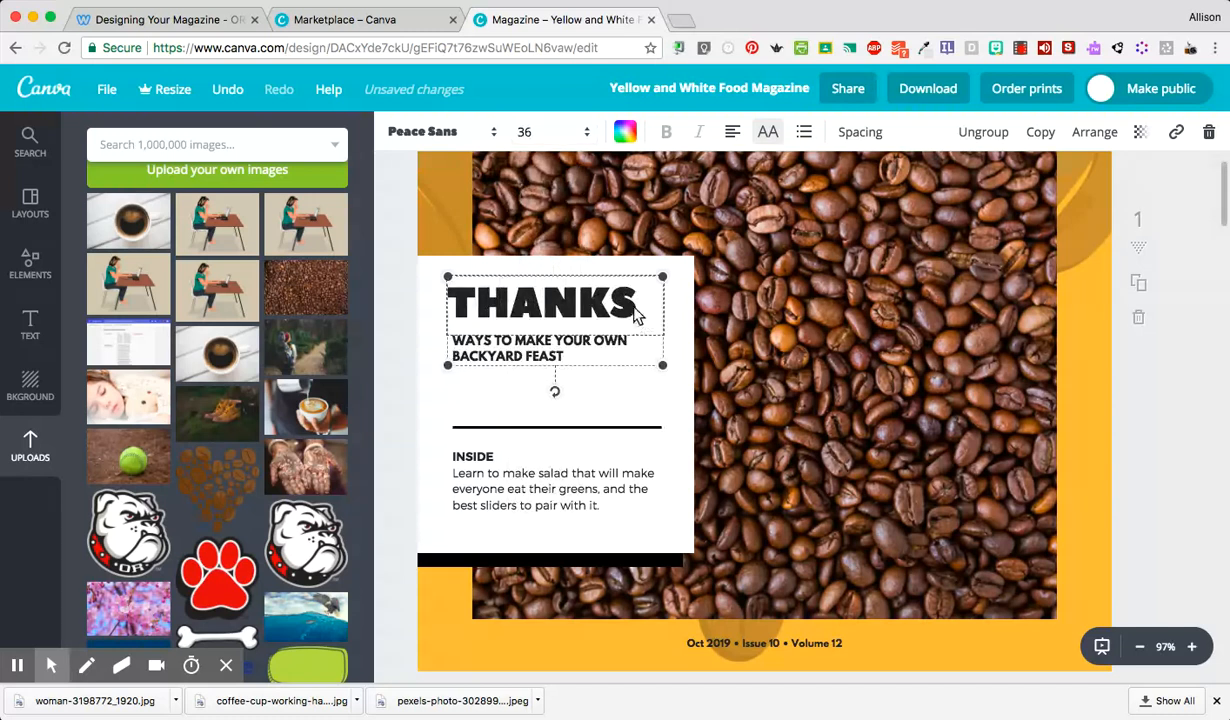
Replace the subheading below THANKS with "A LATTE"
{"action": "double_click", "coordinate": [533, 352]}
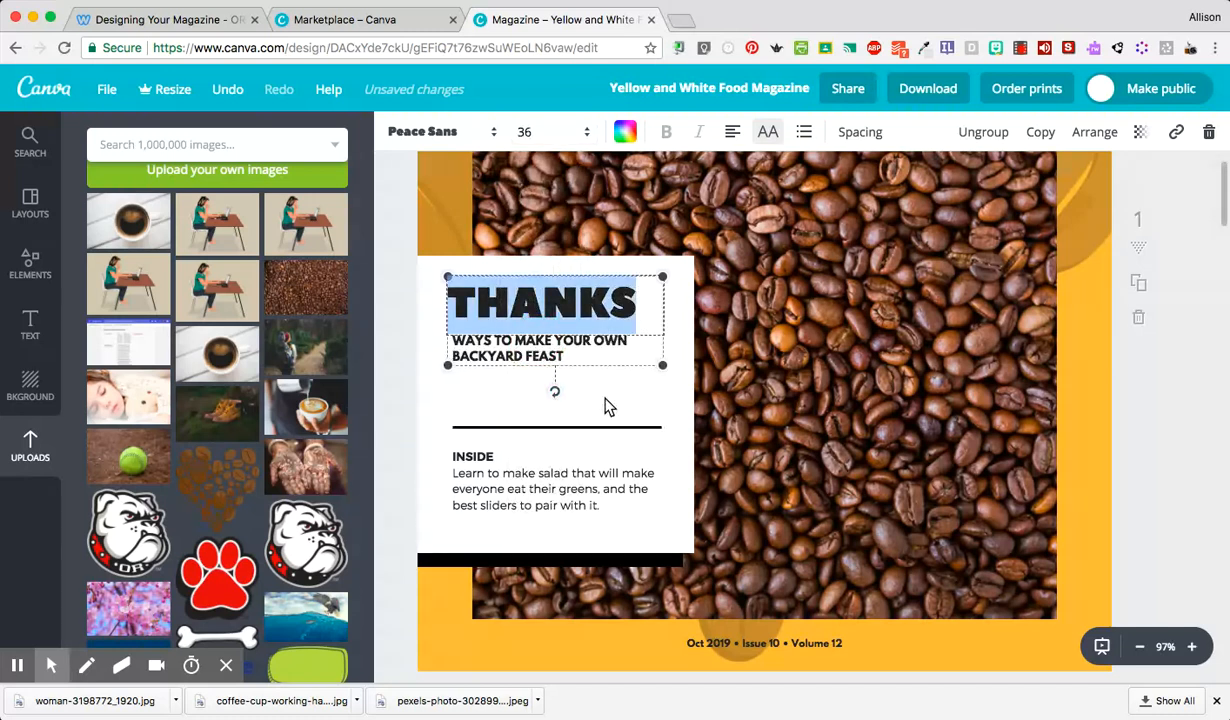
{"action": "left_click", "coordinate": [620, 430]}
{"action": "left_click", "coordinate": [519, 350]}
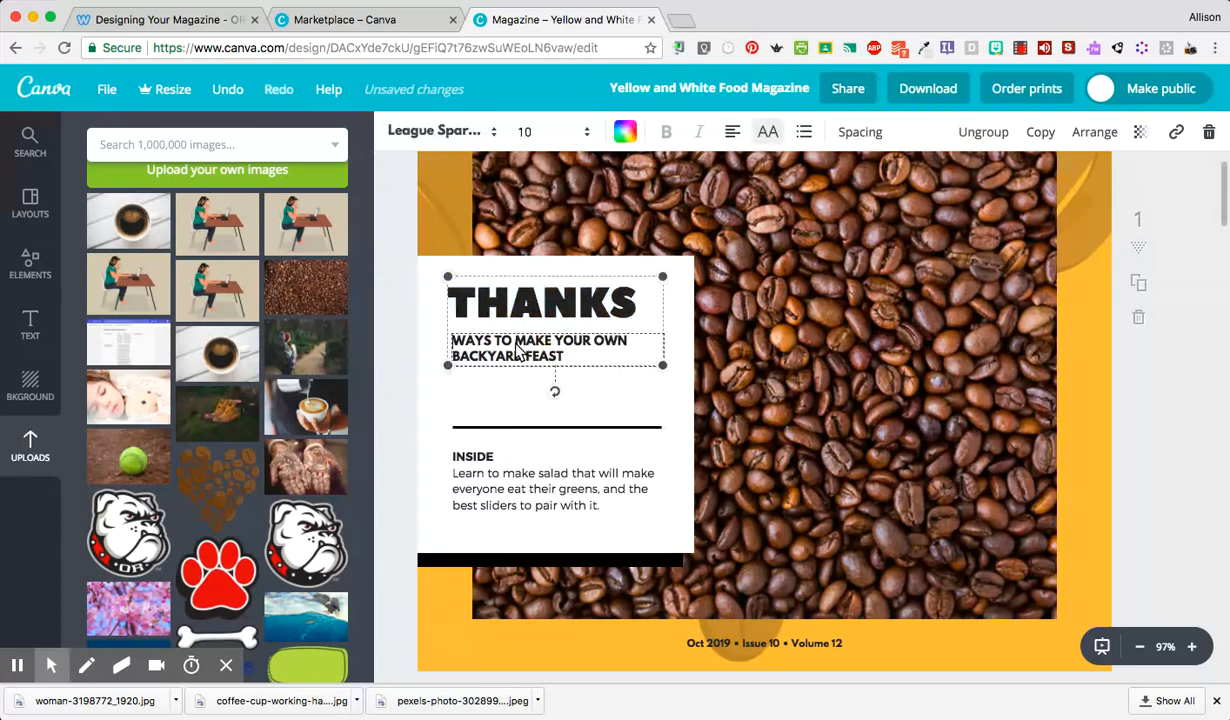
{"action": "double_click", "coordinate": [519, 350]}
{"action": "triple_click", "coordinate": [519, 350]}
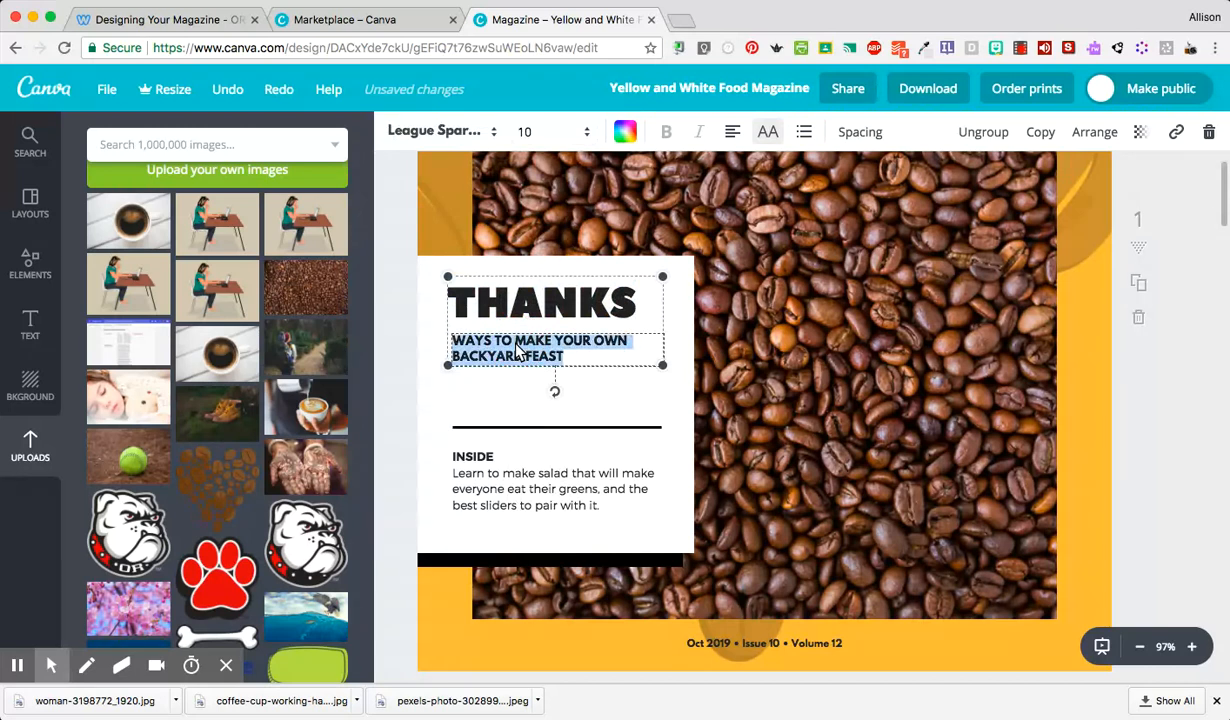
{"action": "type", "text": "A LATTE"}
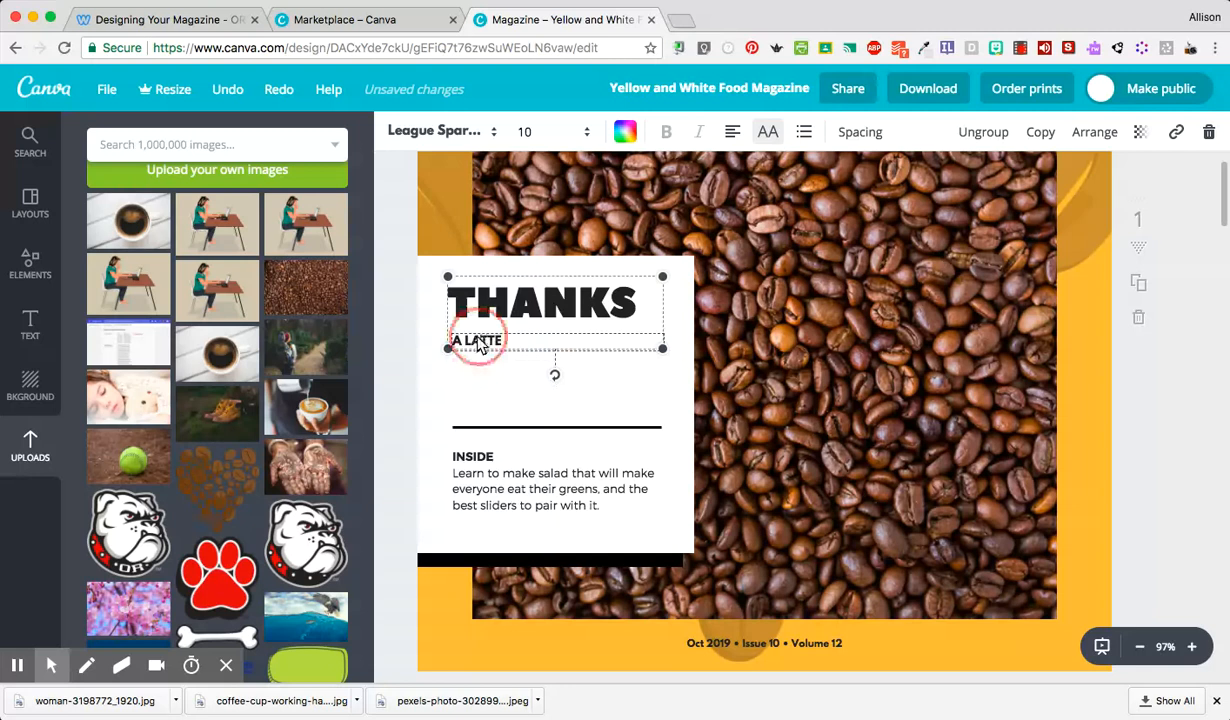
Try font sizes 18 and 21 on the "A LATTE" subheading and settle on 16
{"action": "left_click_drag", "start_coordinate": [453, 341], "coordinate": [505, 342]}
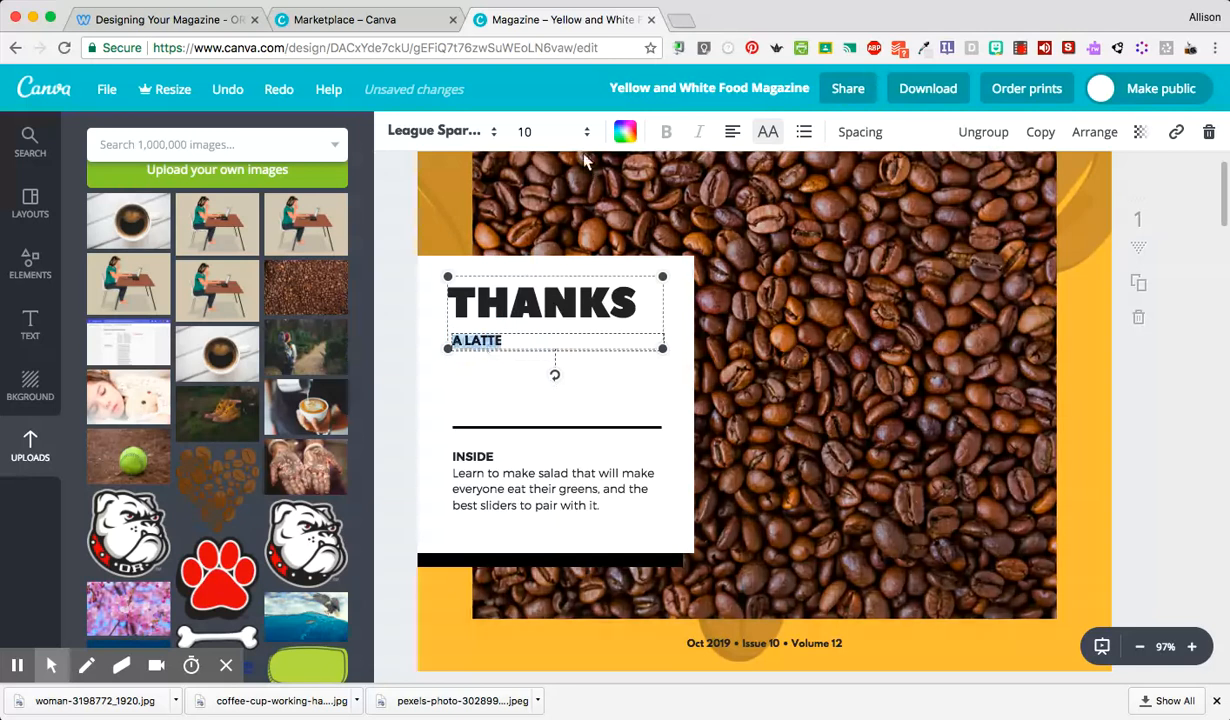
{"action": "left_click", "coordinate": [524, 131]}
{"action": "left_click", "coordinate": [545, 340]}
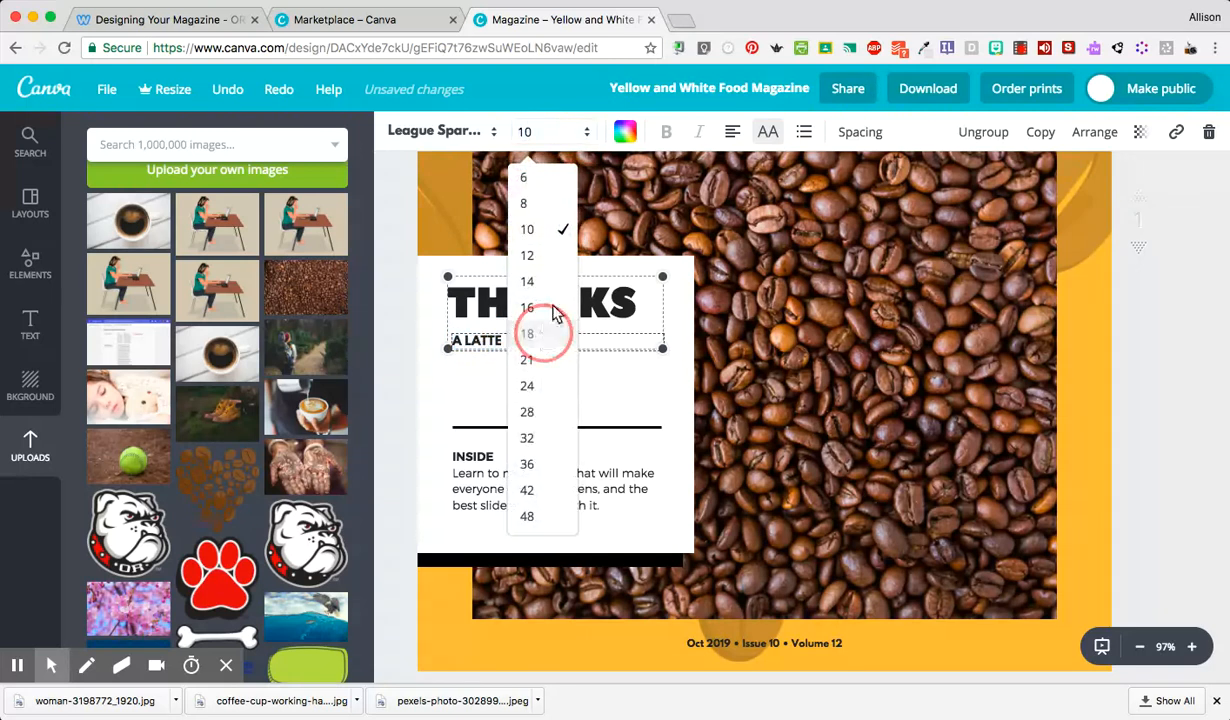
{"action": "left_click", "coordinate": [560, 132]}
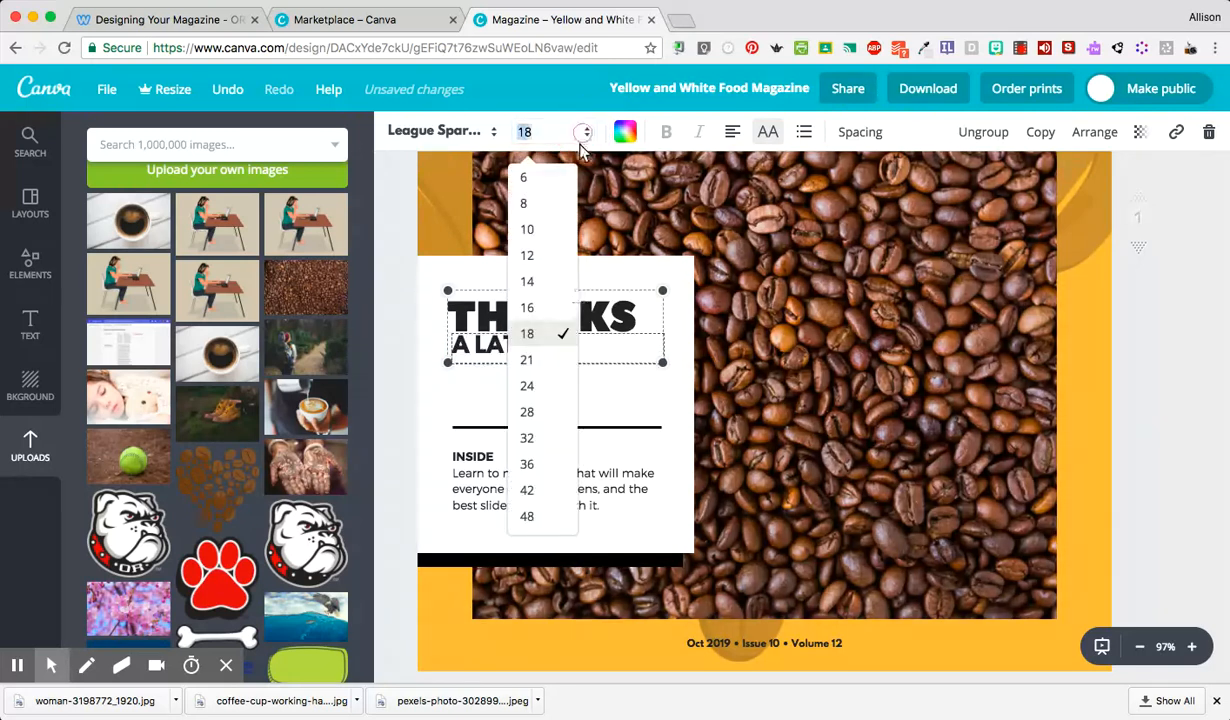
{"action": "left_click", "coordinate": [530, 360]}
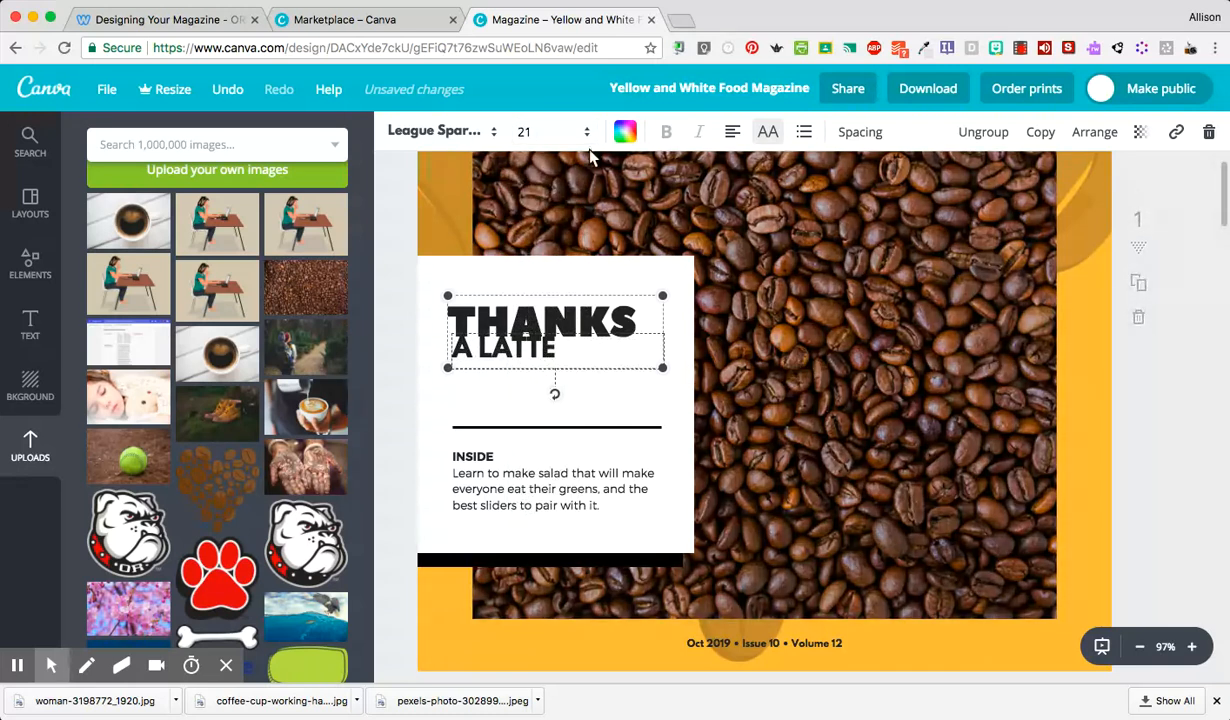
{"action": "left_click", "coordinate": [560, 132]}
{"action": "left_click", "coordinate": [535, 307]}
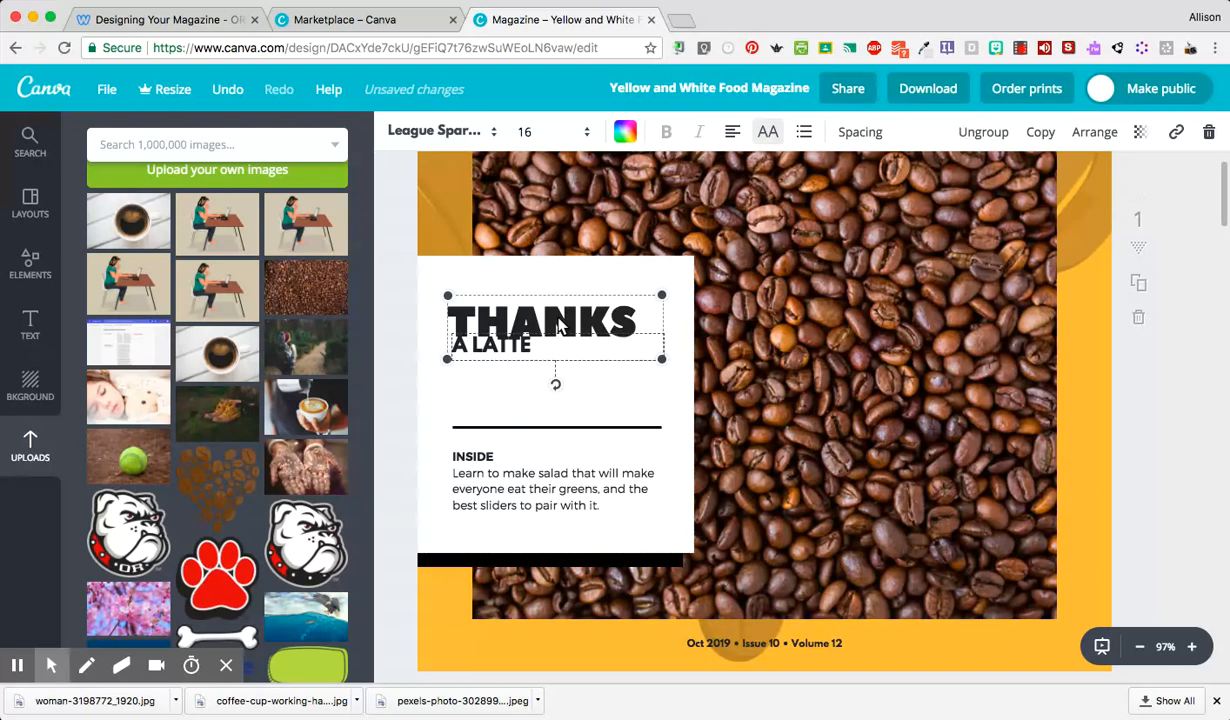
Move the THANKS A LATTE text group down to just above the divider line
{"action": "left_click", "coordinate": [557, 410]}
{"action": "left_click", "coordinate": [552, 321]}
{"action": "left_click_drag", "start_coordinate": [551, 320], "coordinate": [551, 381]}
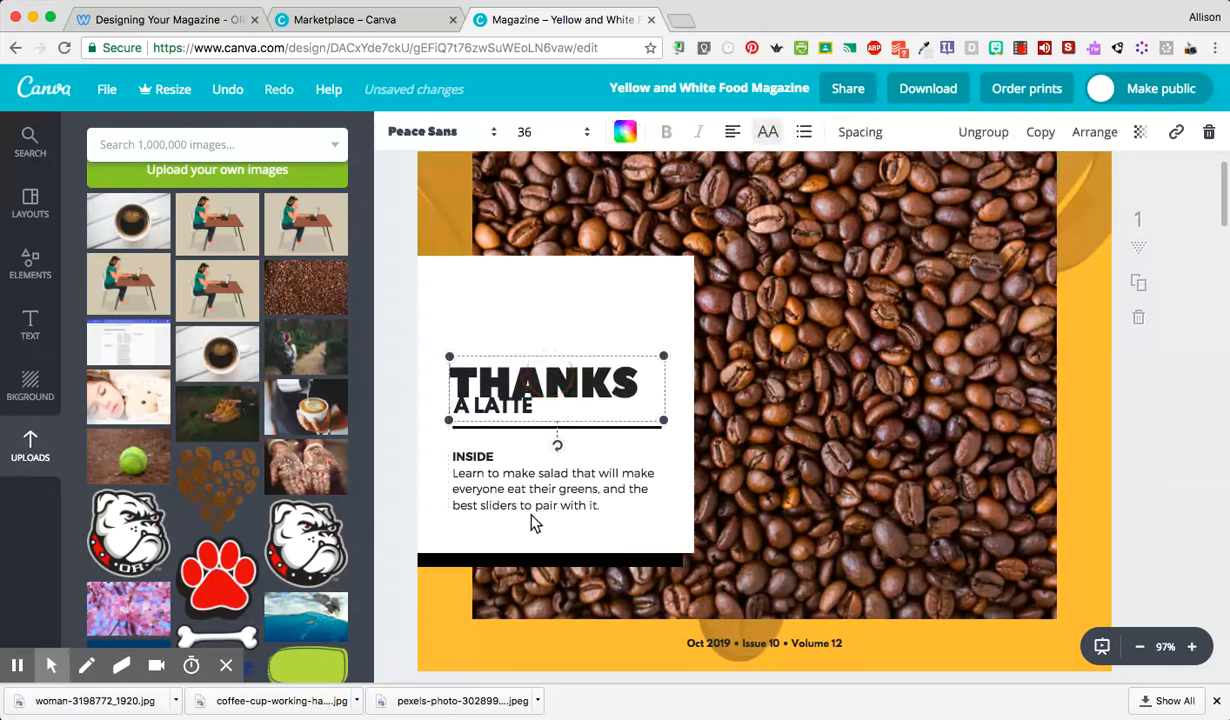
Rewrite the paragraph under INSIDE as "Learn about the health benefits of drinking a daily of dose of coffee."
{"action": "left_click", "coordinate": [520, 476]}
{"action": "left_click", "coordinate": [508, 492]}
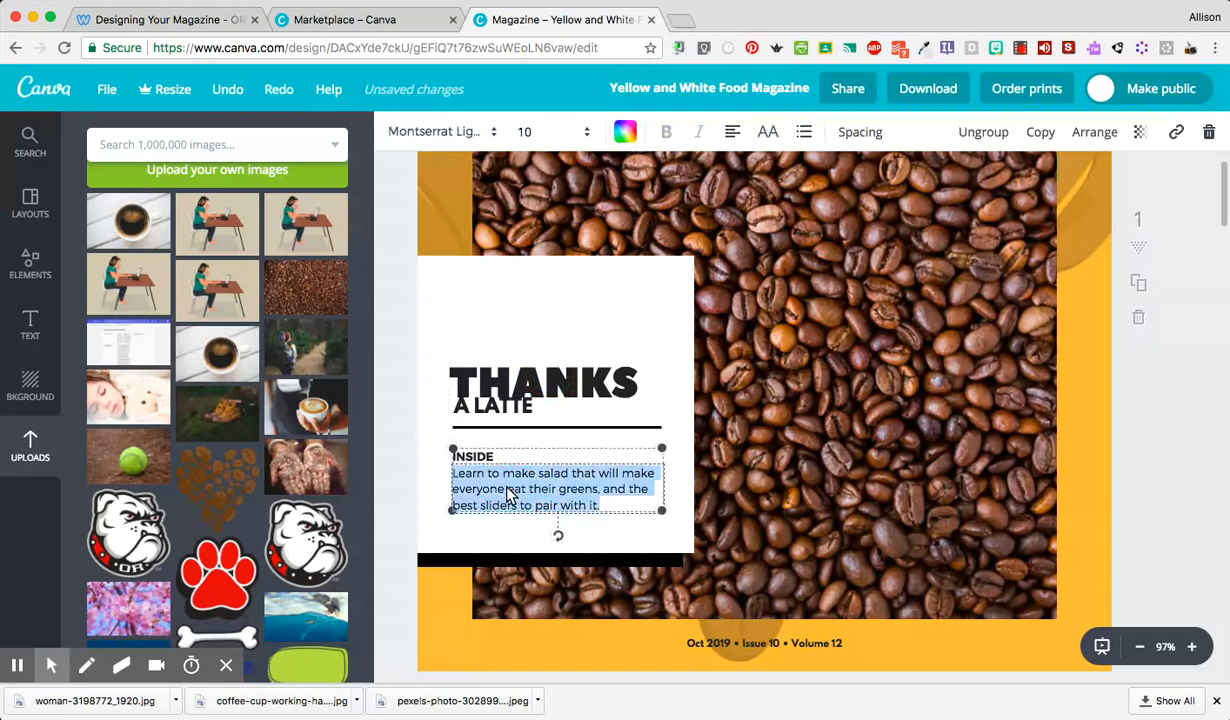
{"action": "left_click_drag", "start_coordinate": [490, 473], "coordinate": [601, 513]}
{"action": "type", "text": "ho"}
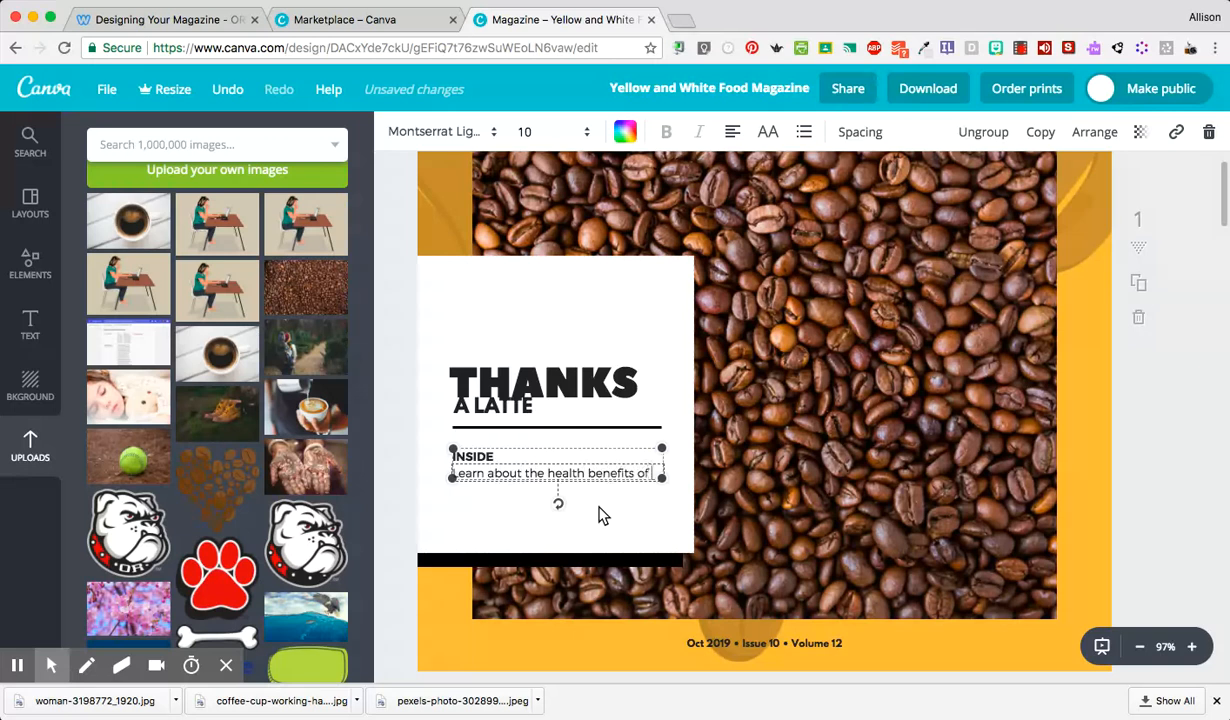
{"action": "type", "text": "drinking a daily of dose of coffee."}
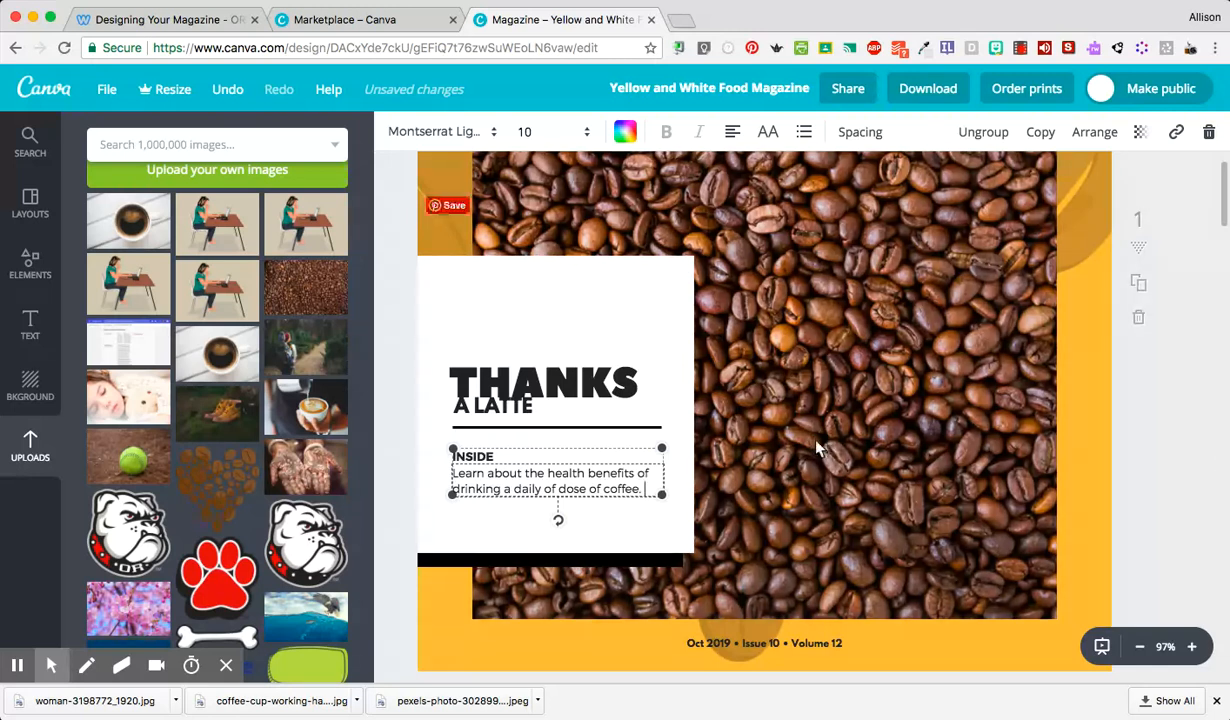
Enlarge the THANKS A LATTE text group so THANKS spans most of the white box's width above the divider line
{"action": "left_click", "coordinate": [513, 385]}
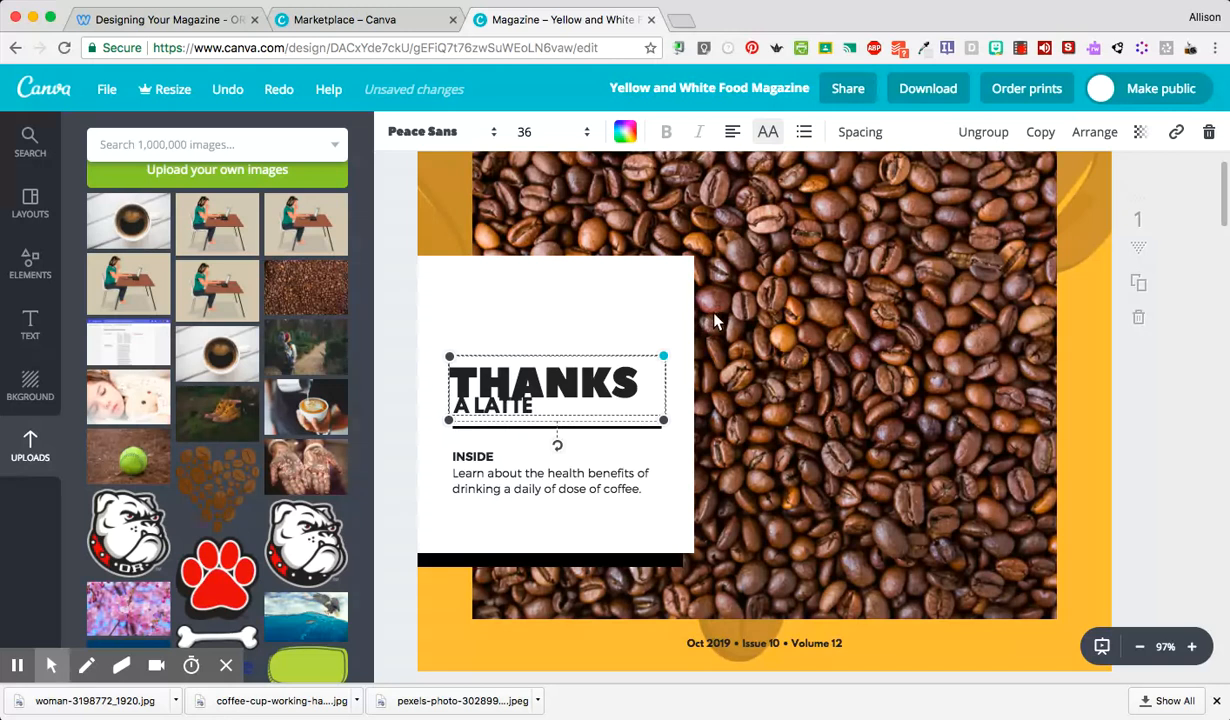
{"action": "left_click_drag", "start_coordinate": [656, 364], "coordinate": [627, 392]}
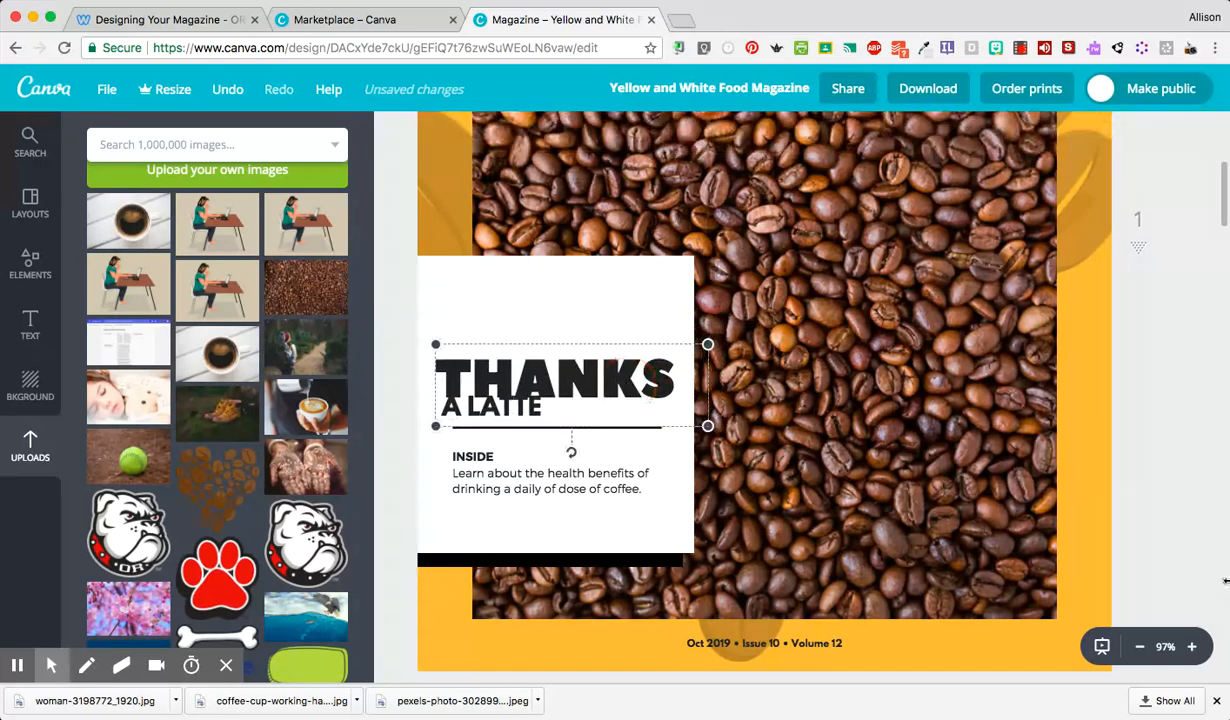
{"action": "left_click", "coordinate": [1141, 648]}
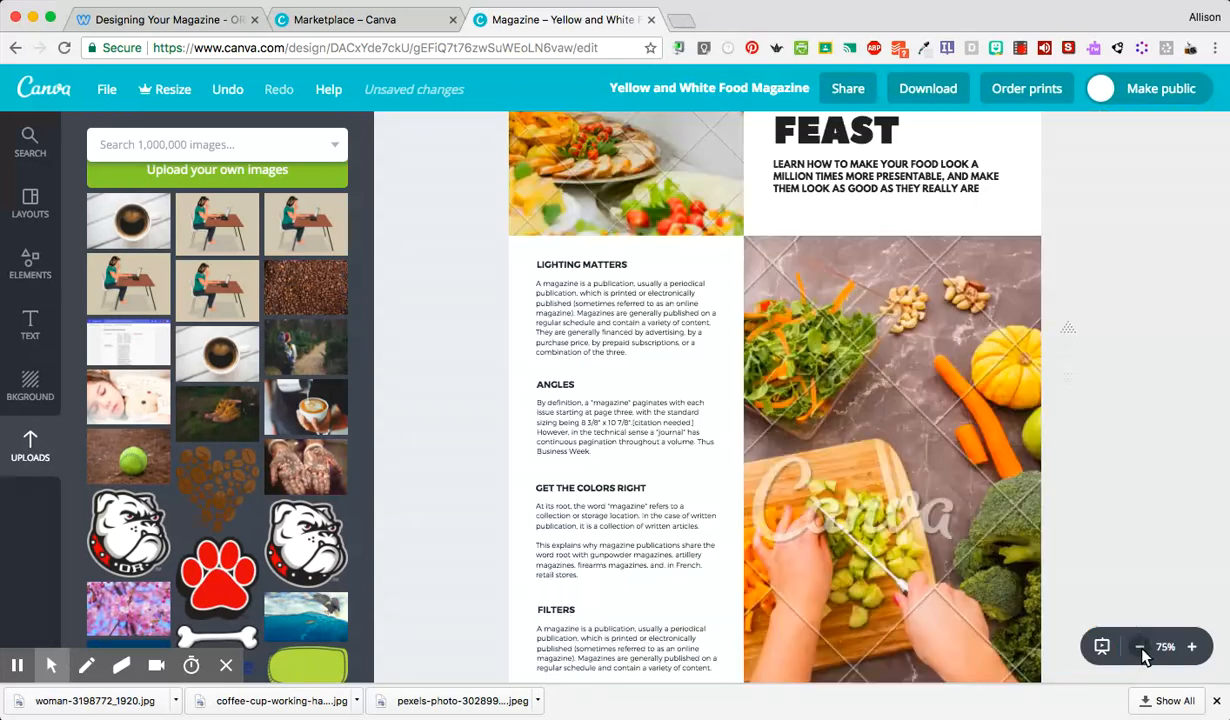
{"action": "scroll", "coordinate": [758, 348], "scroll_direction": "up", "scroll_amount": 15}
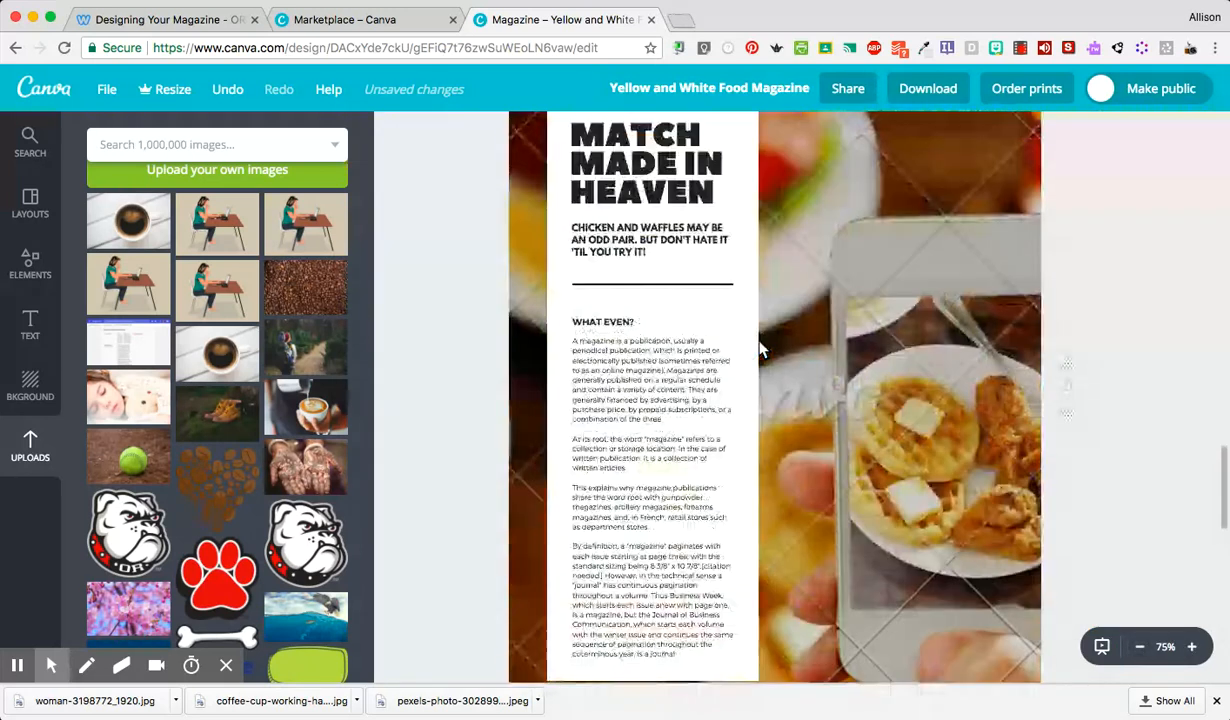
Change the yellow background of page 2, the SERVE UP A GOOD FEAST page, to the default palette's orange
{"action": "scroll", "coordinate": [758, 348], "scroll_direction": "up", "scroll_amount": 10}
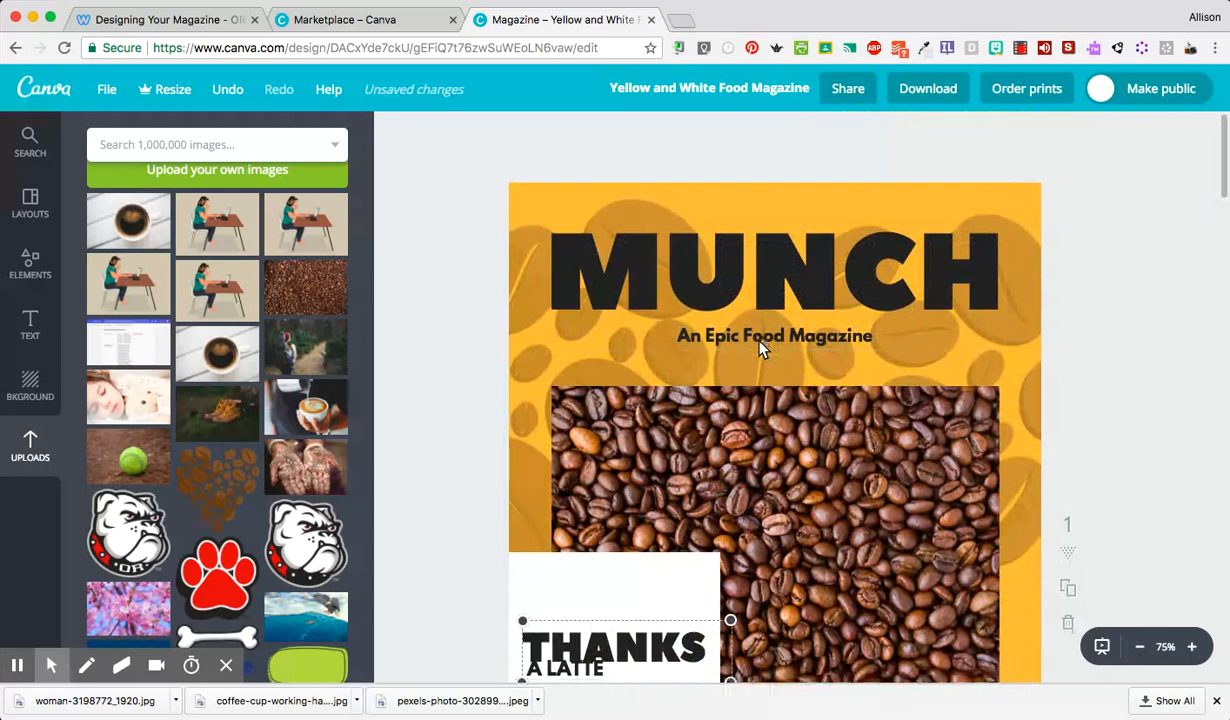
{"action": "scroll", "coordinate": [760, 348], "scroll_direction": "down", "scroll_amount": 3}
{"action": "scroll", "coordinate": [760, 348], "scroll_direction": "down", "scroll_amount": 5}
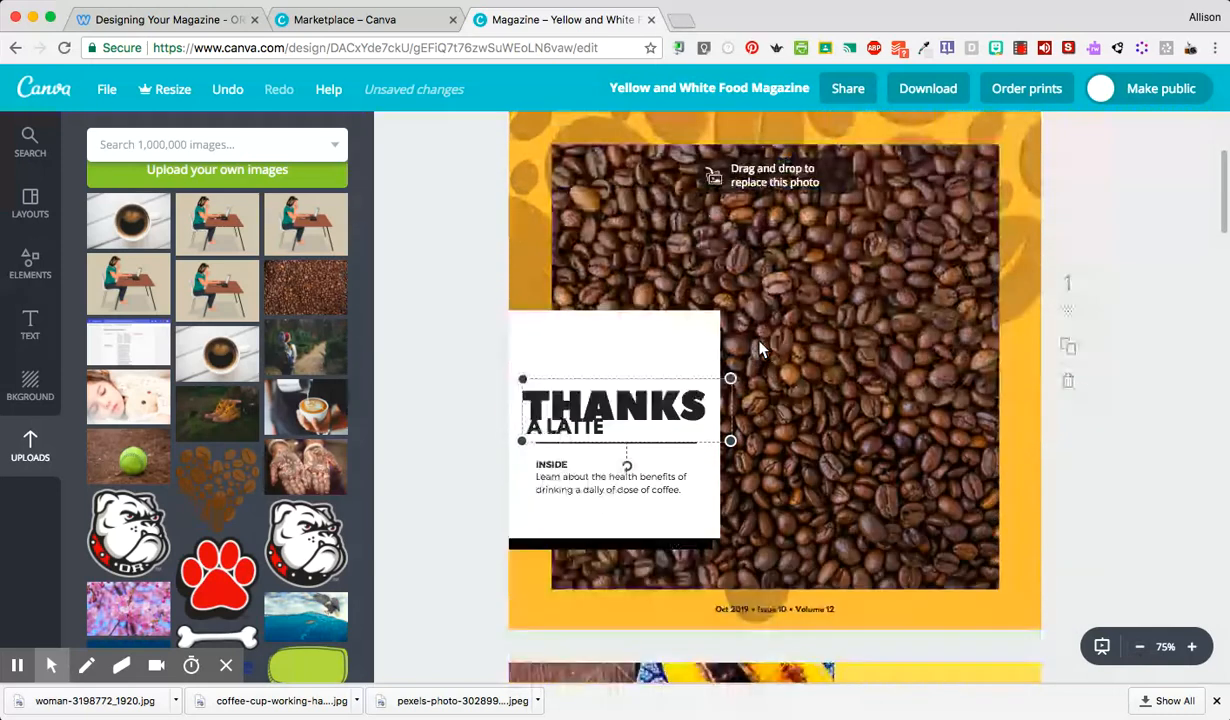
{"action": "scroll", "coordinate": [760, 348], "scroll_direction": "down", "scroll_amount": 7}
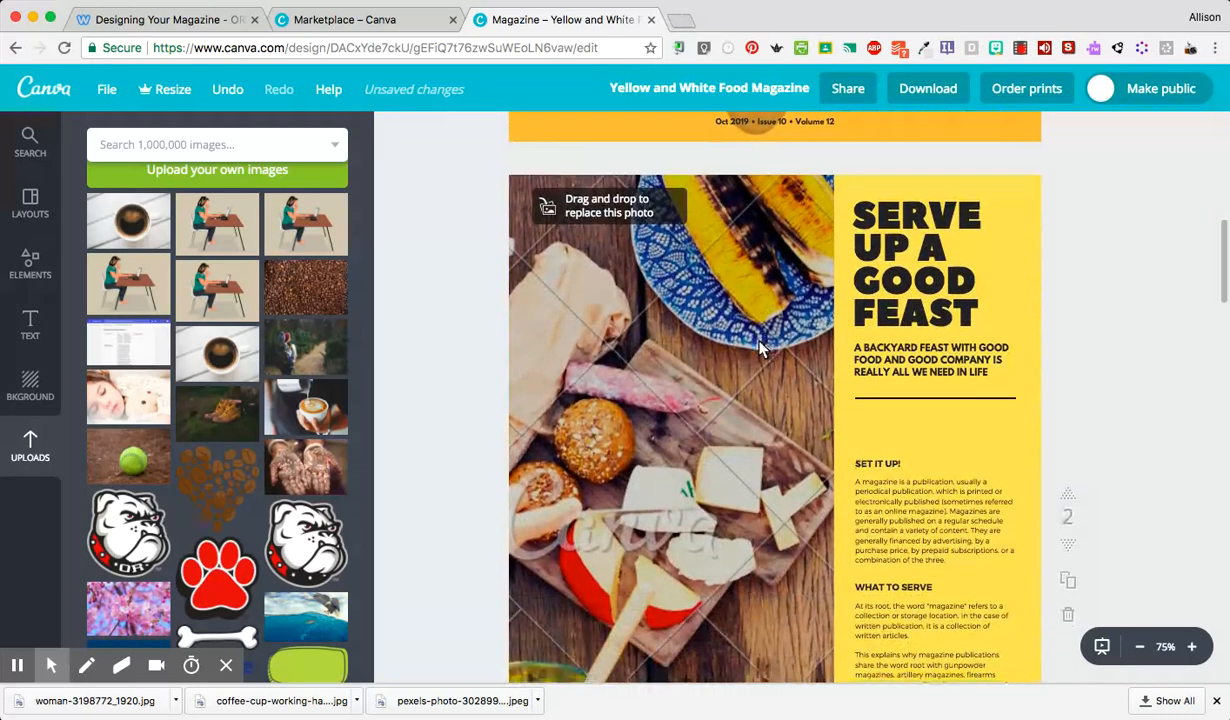
{"action": "left_click", "coordinate": [1030, 155]}
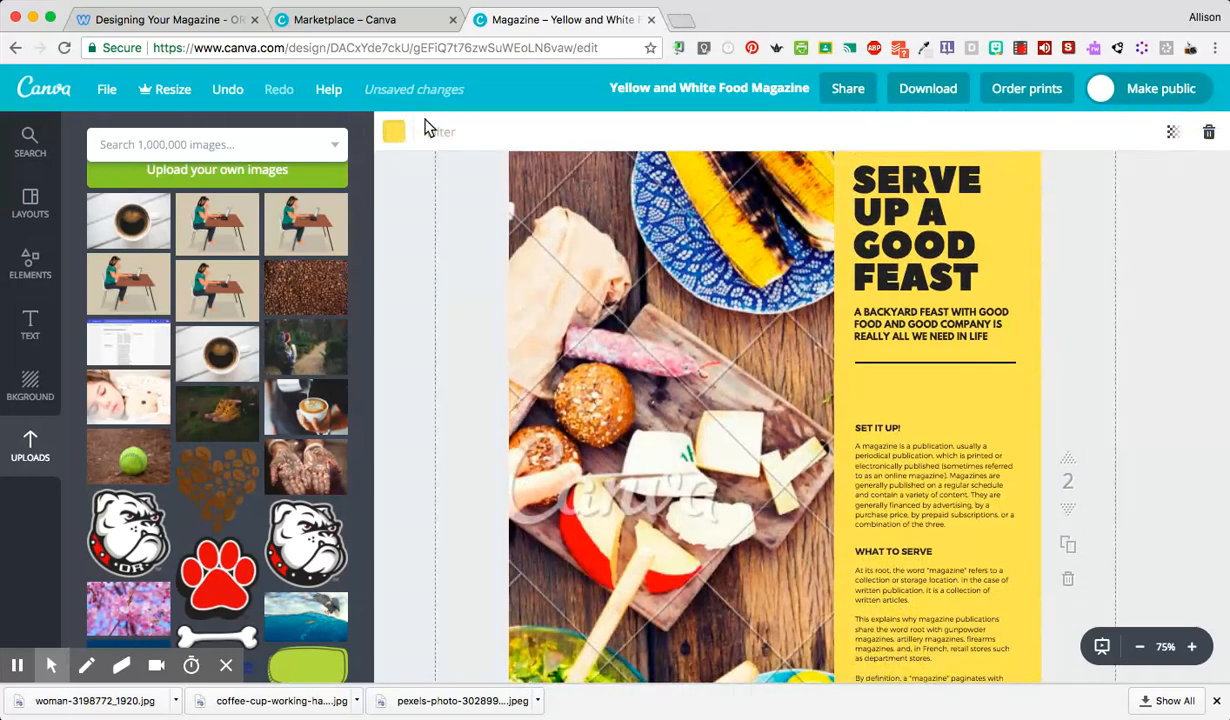
{"action": "left_click", "coordinate": [395, 135]}
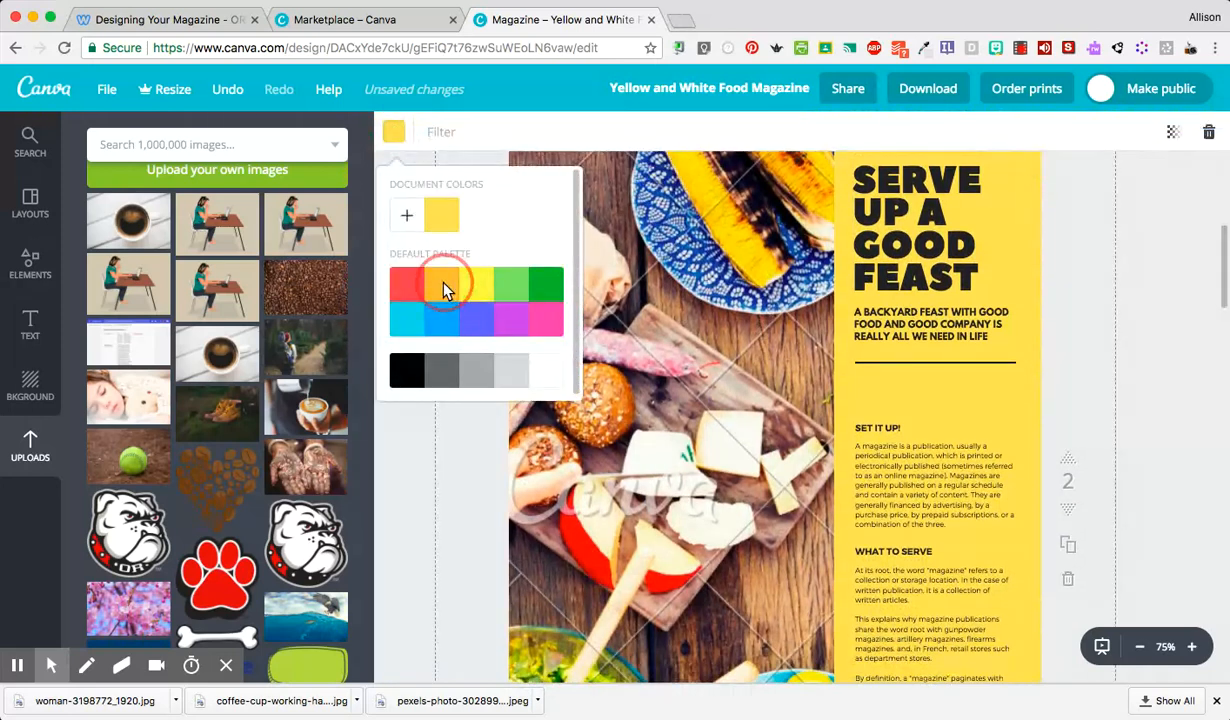
{"action": "left_click", "coordinate": [443, 287]}
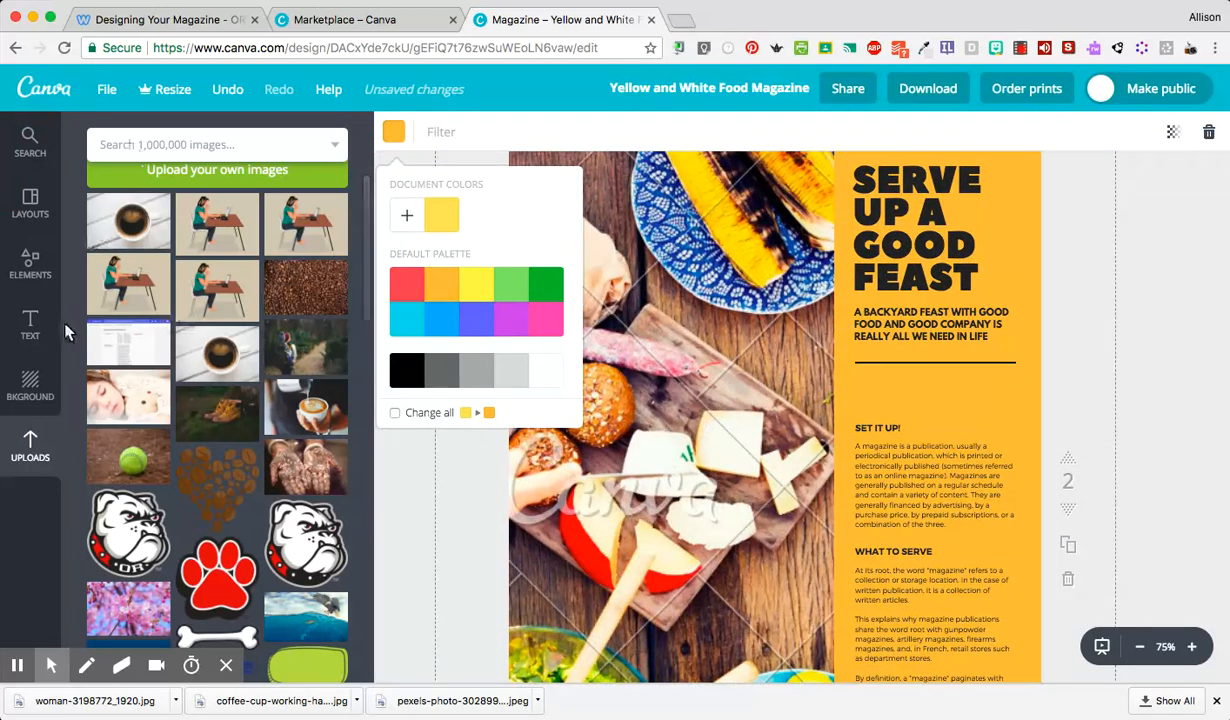
Browse the Grids and Frames element collections to see the available photo layouts
{"action": "left_click", "coordinate": [33, 268]}
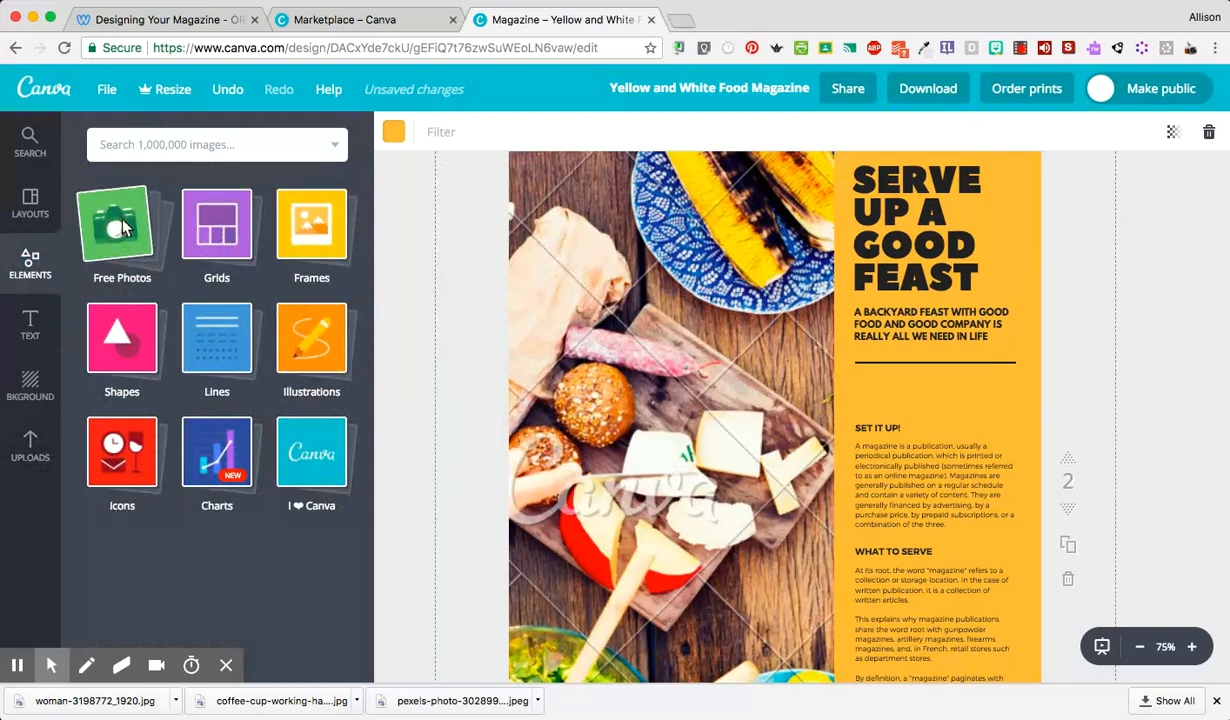
{"action": "left_click", "coordinate": [220, 228]}
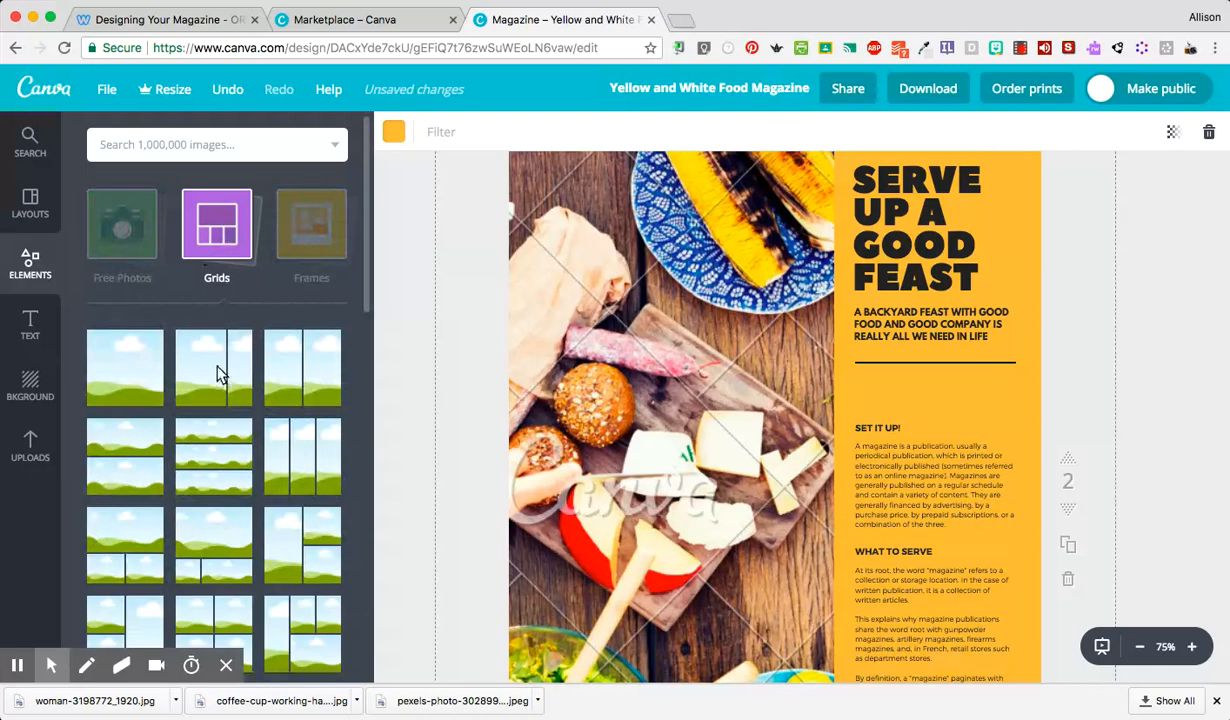
{"action": "scroll", "coordinate": [210, 446], "scroll_direction": "down", "scroll_amount": 3}
{"action": "scroll", "coordinate": [209, 439], "scroll_direction": "up", "scroll_amount": 3}
{"action": "left_click", "coordinate": [316, 234]}
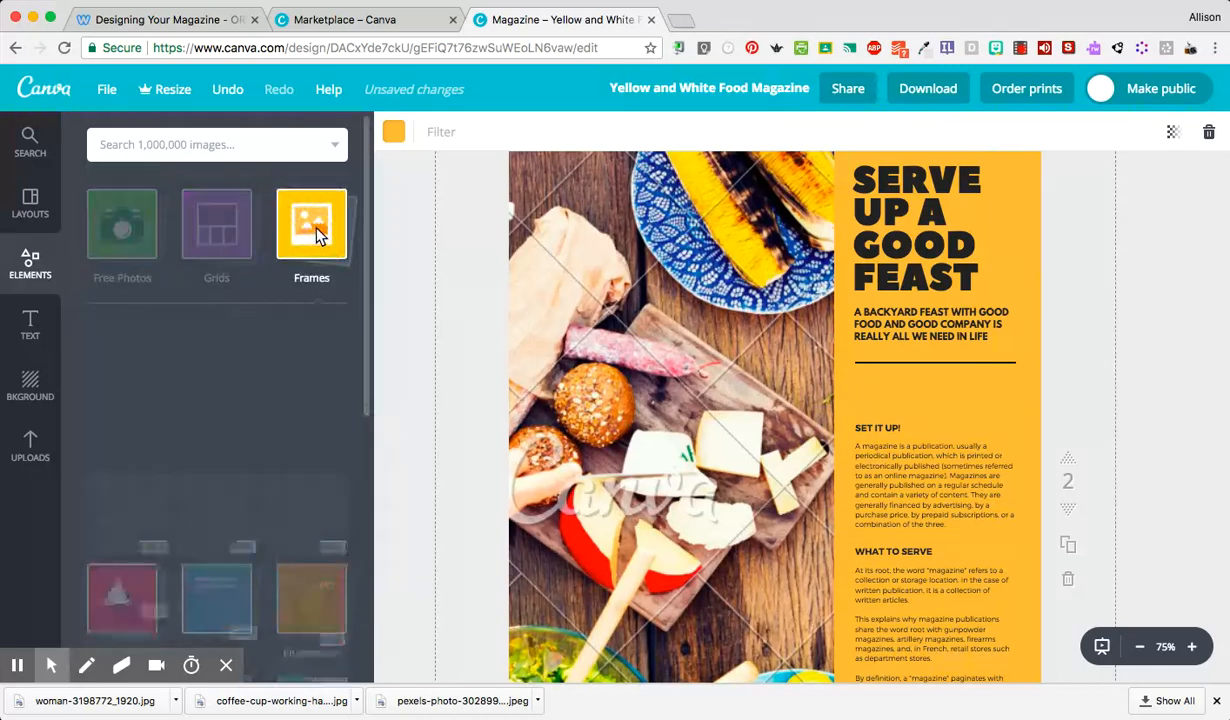
{"action": "scroll", "coordinate": [200, 460], "scroll_direction": "down", "scroll_amount": 5}
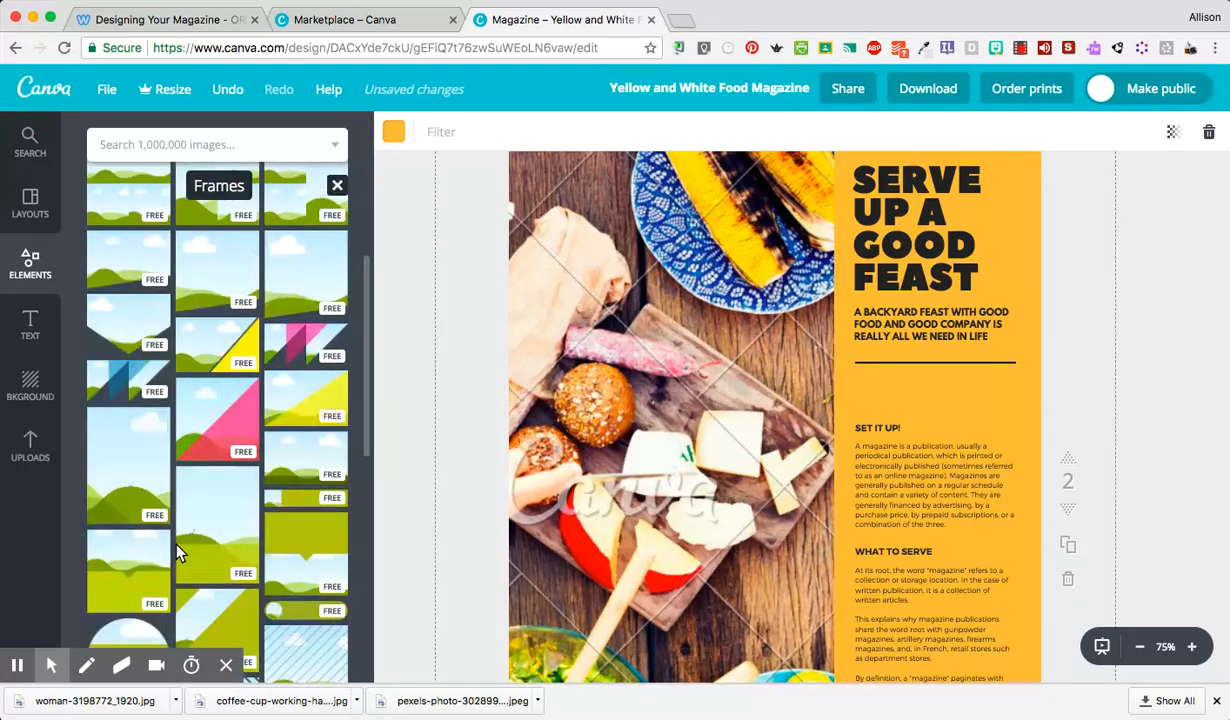
{"action": "scroll", "coordinate": [197, 530], "scroll_direction": "up", "scroll_amount": 5}
{"action": "left_click", "coordinate": [290, 243]}
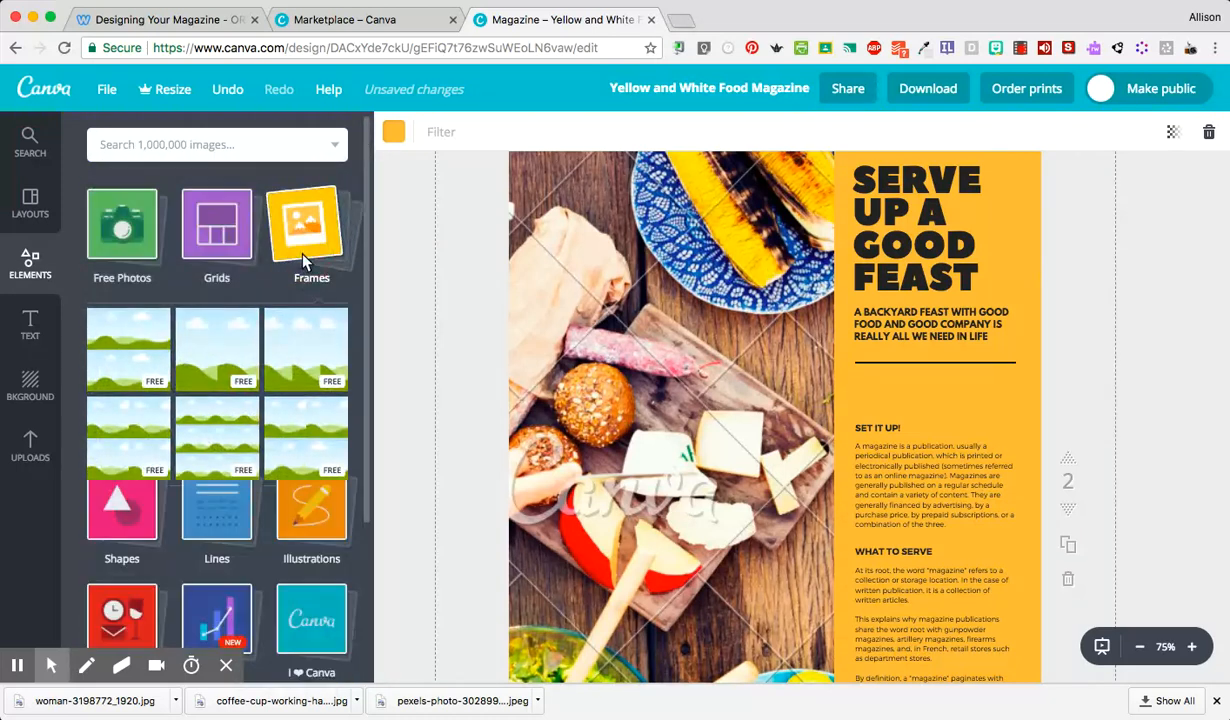
Add a solid square shape to page 2, shrink it and place it over the SERVE UP A GOOD FEAST title
{"action": "left_click", "coordinate": [145, 343]}
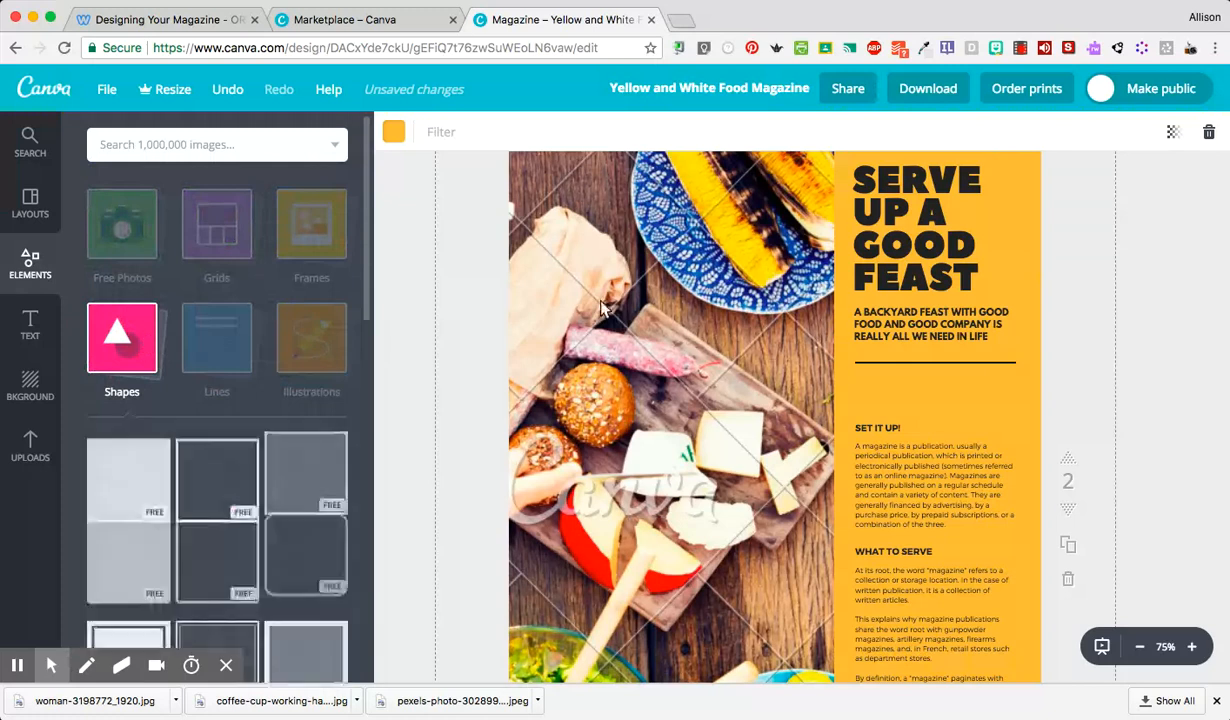
{"action": "left_click_drag", "start_coordinate": [154, 469], "coordinate": [750, 407]}
{"action": "left_click_drag", "start_coordinate": [994, 636], "coordinate": [724, 368]}
{"action": "left_click_drag", "start_coordinate": [637, 321], "coordinate": [912, 267]}
Recolor the square white and send it behind the SERVE UP A GOOD FEAST title
{"action": "left_click", "coordinate": [393, 131]}
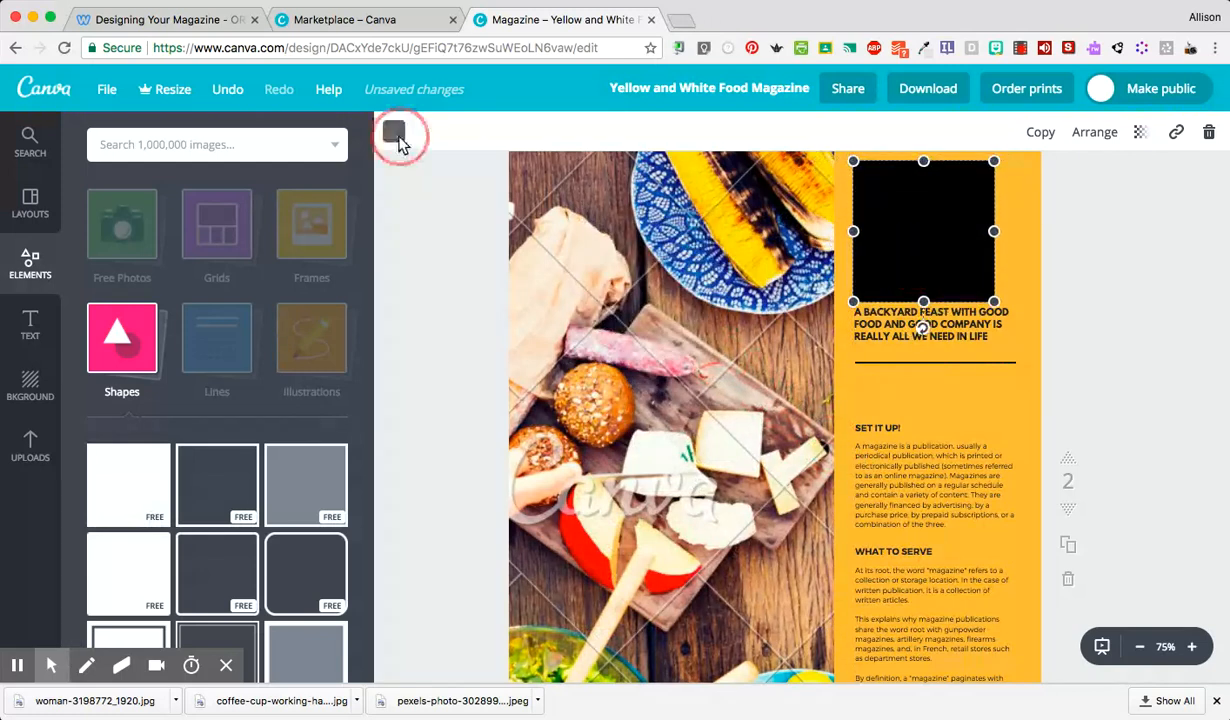
{"action": "left_click", "coordinate": [546, 369]}
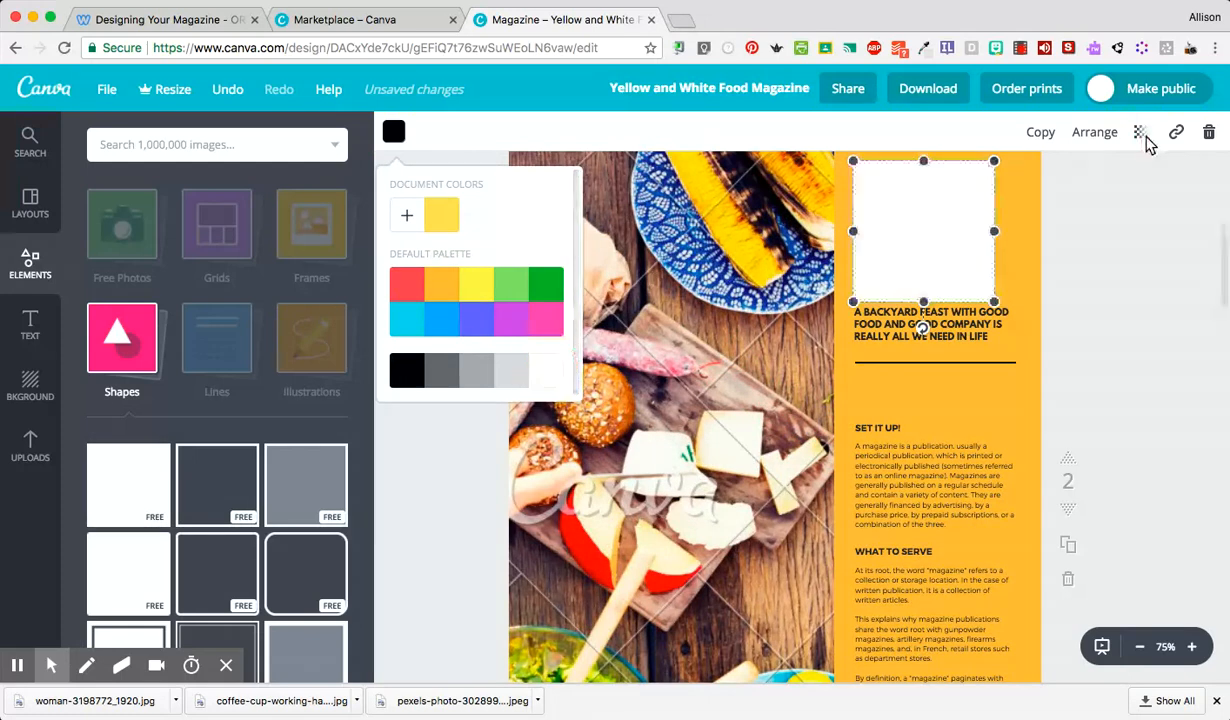
{"action": "left_click", "coordinate": [1094, 132]}
{"action": "left_click", "coordinate": [1091, 222]}
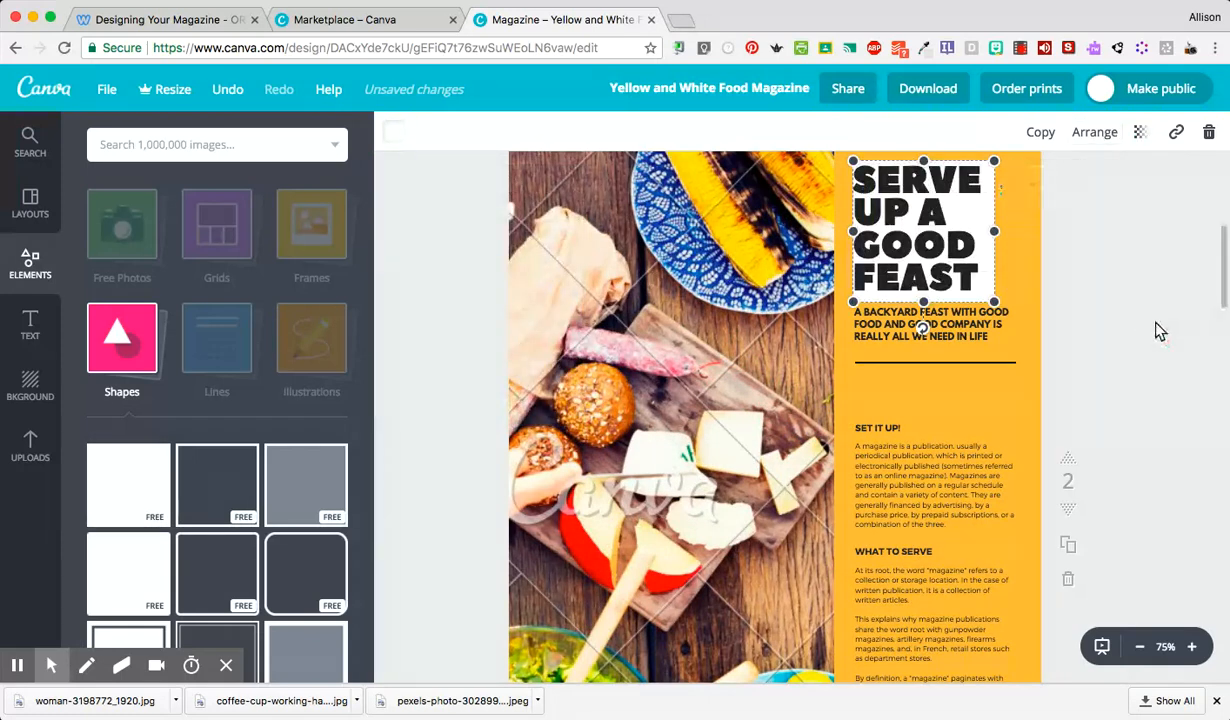
{"action": "left_click", "coordinate": [1110, 309]}
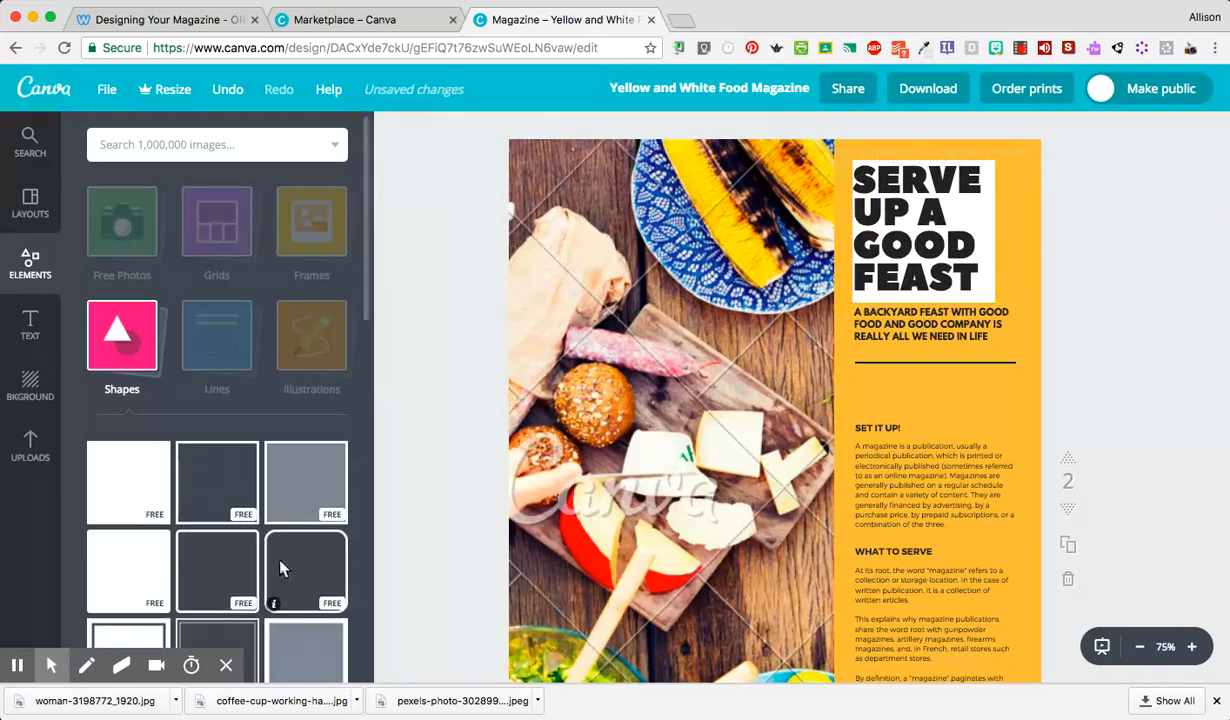
Browse the Lines, Illustrations and Charts element collections to see what they offer
{"action": "scroll", "coordinate": [268, 537], "scroll_direction": "down", "scroll_amount": 1}
{"action": "left_click", "coordinate": [151, 350]}
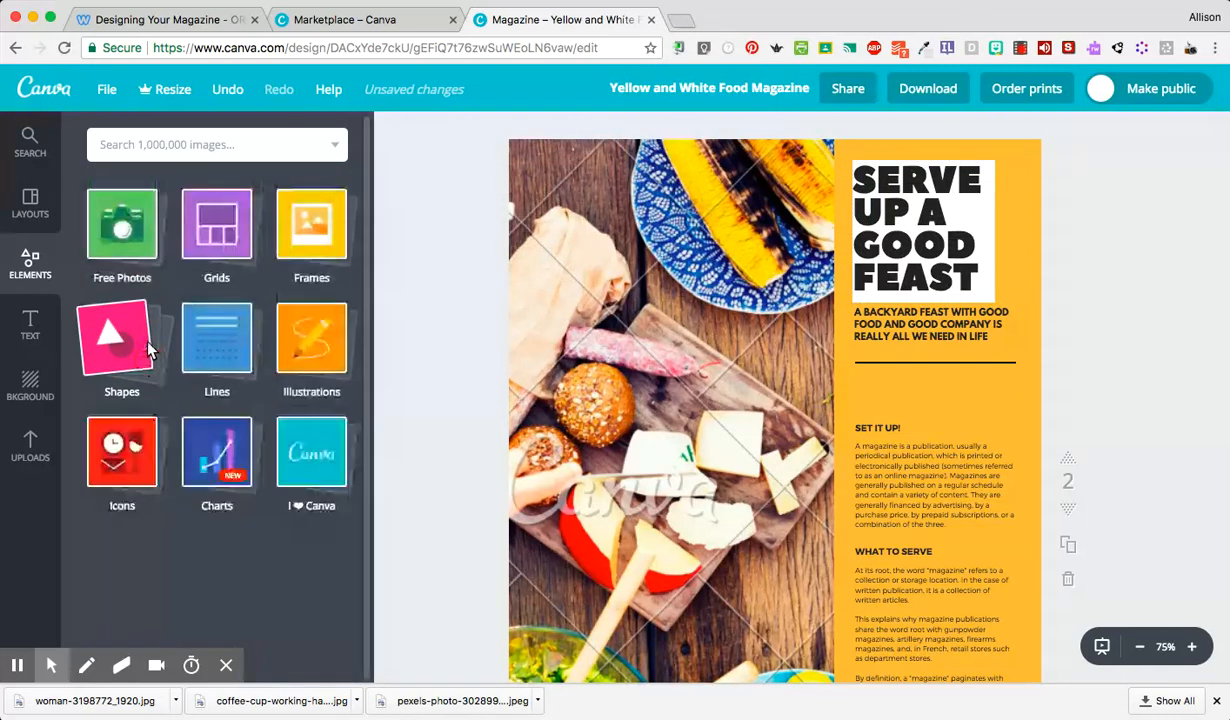
{"action": "left_click", "coordinate": [226, 357]}
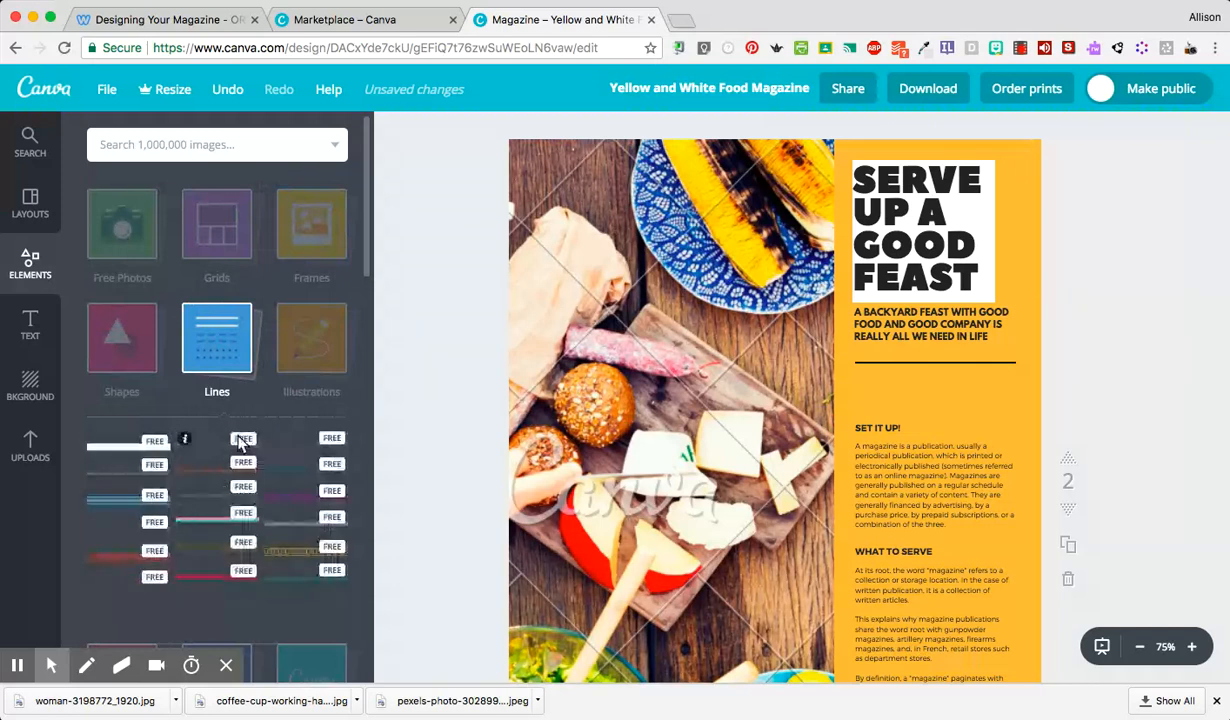
{"action": "scroll", "coordinate": [240, 443], "scroll_direction": "down", "scroll_amount": 2}
{"action": "scroll", "coordinate": [240, 443], "scroll_direction": "down", "scroll_amount": 1}
{"action": "left_click", "coordinate": [294, 195]}
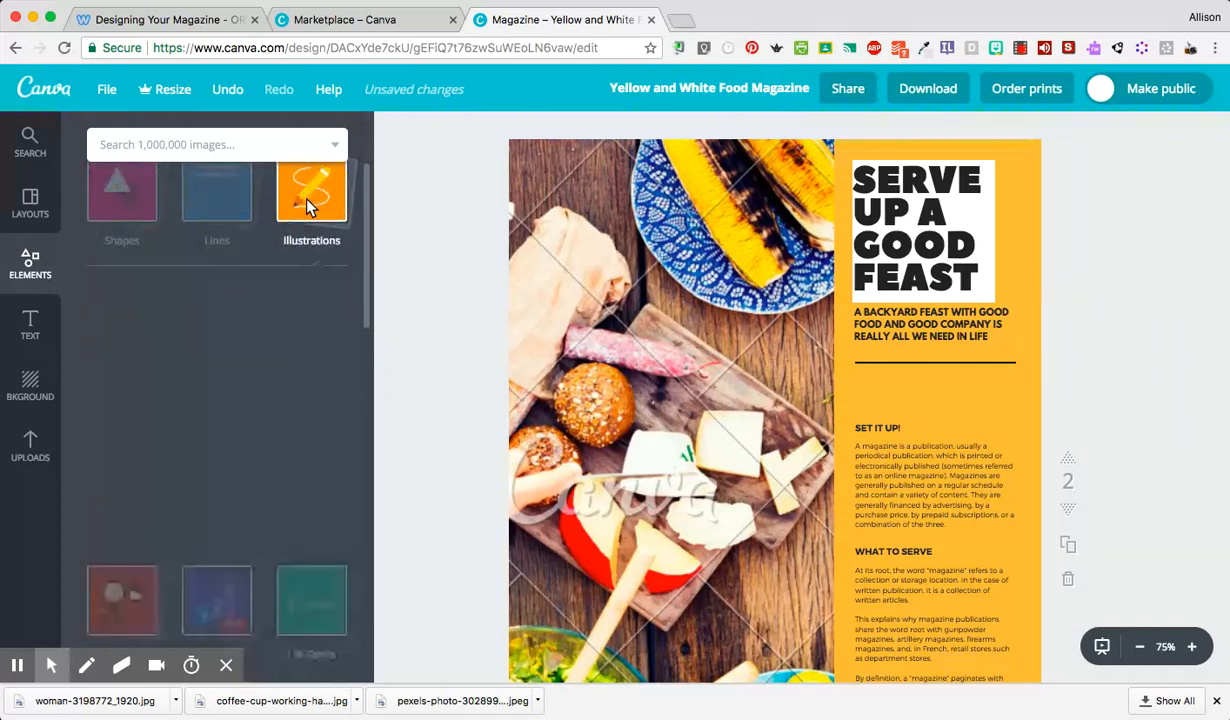
{"action": "left_click", "coordinate": [307, 205]}
{"action": "left_click", "coordinate": [219, 299]}
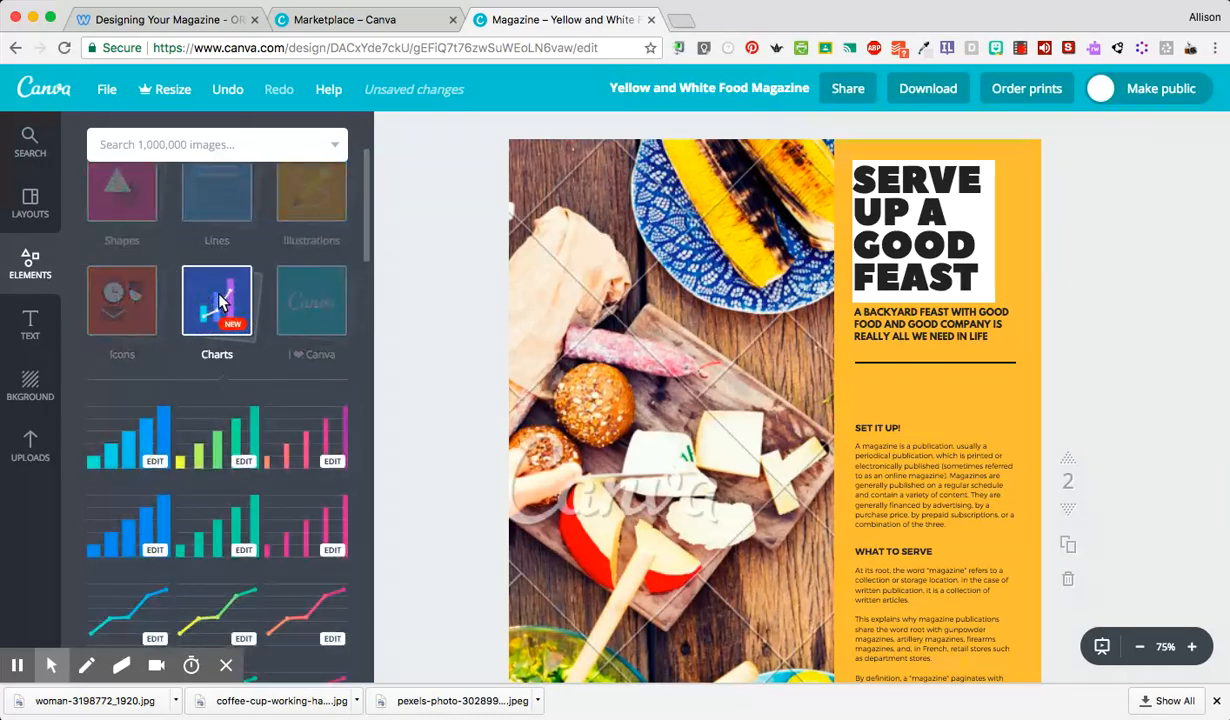
{"action": "scroll", "coordinate": [254, 420], "scroll_direction": "down", "scroll_amount": 3}
{"action": "scroll", "coordinate": [245, 422], "scroll_direction": "up", "scroll_amount": 6}
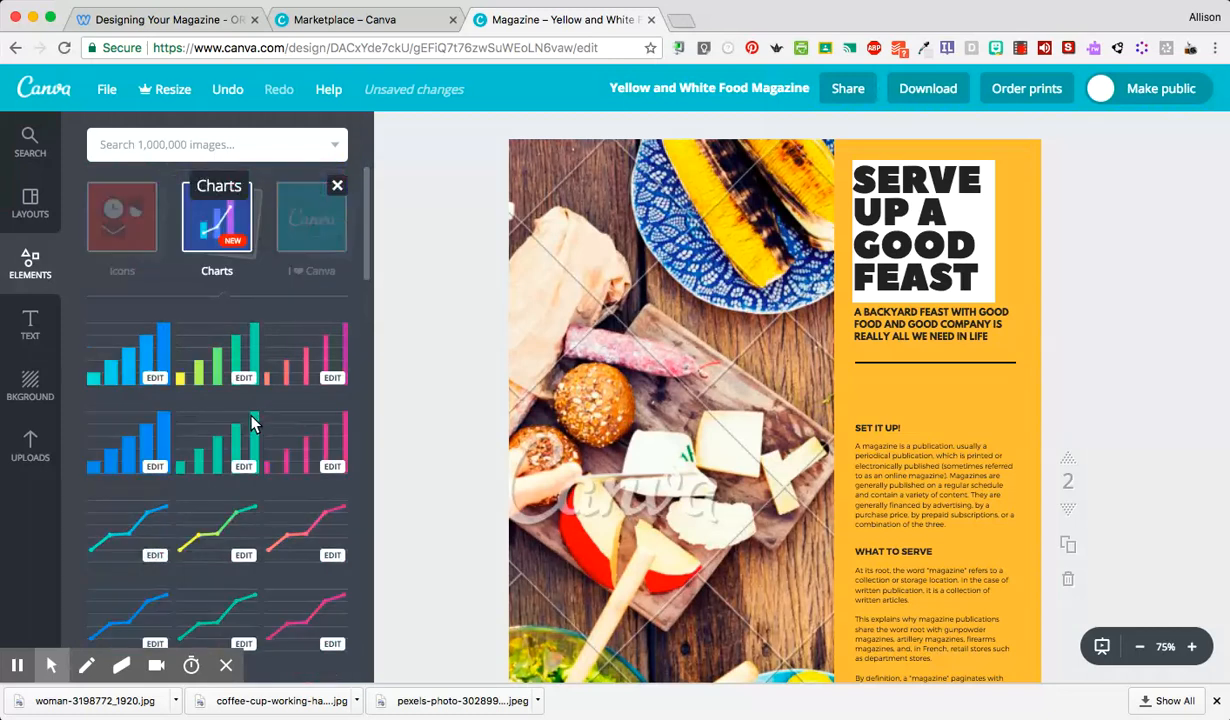
Search the photos for "coffee" and replace page 2's food photo with the free overhead shot of a white cup on coffee beans
{"action": "left_click", "coordinate": [210, 145]}
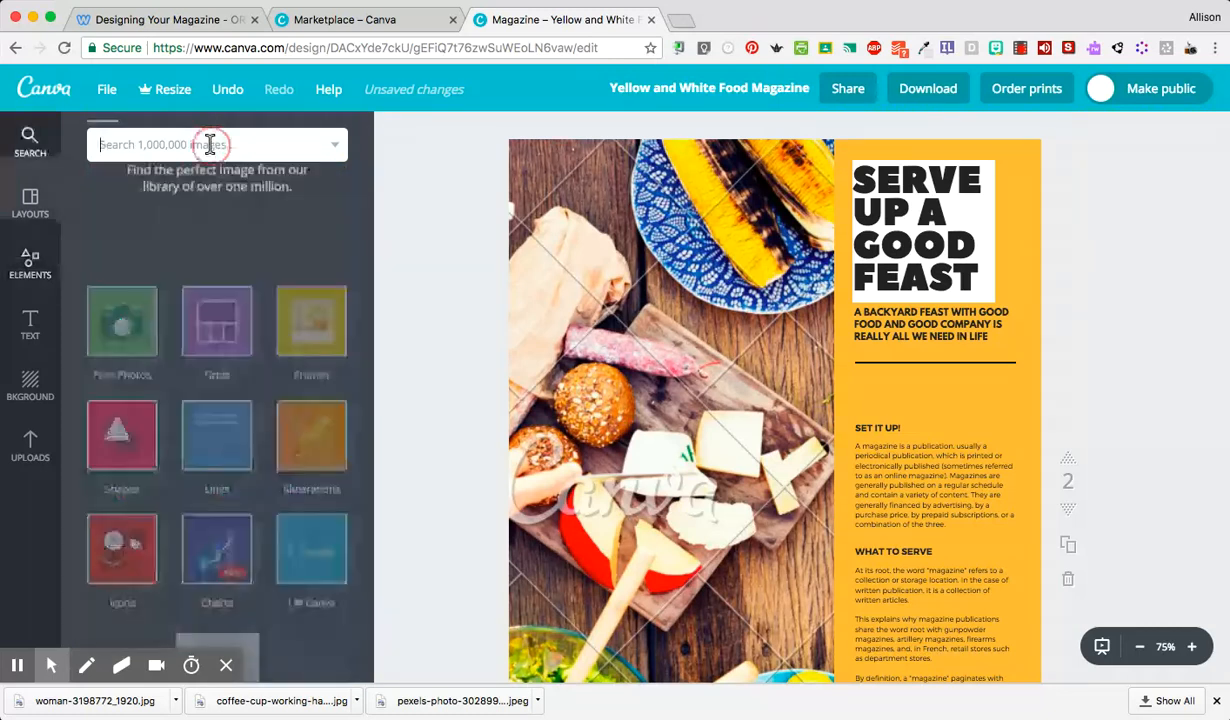
{"action": "type", "text": "coffee"}
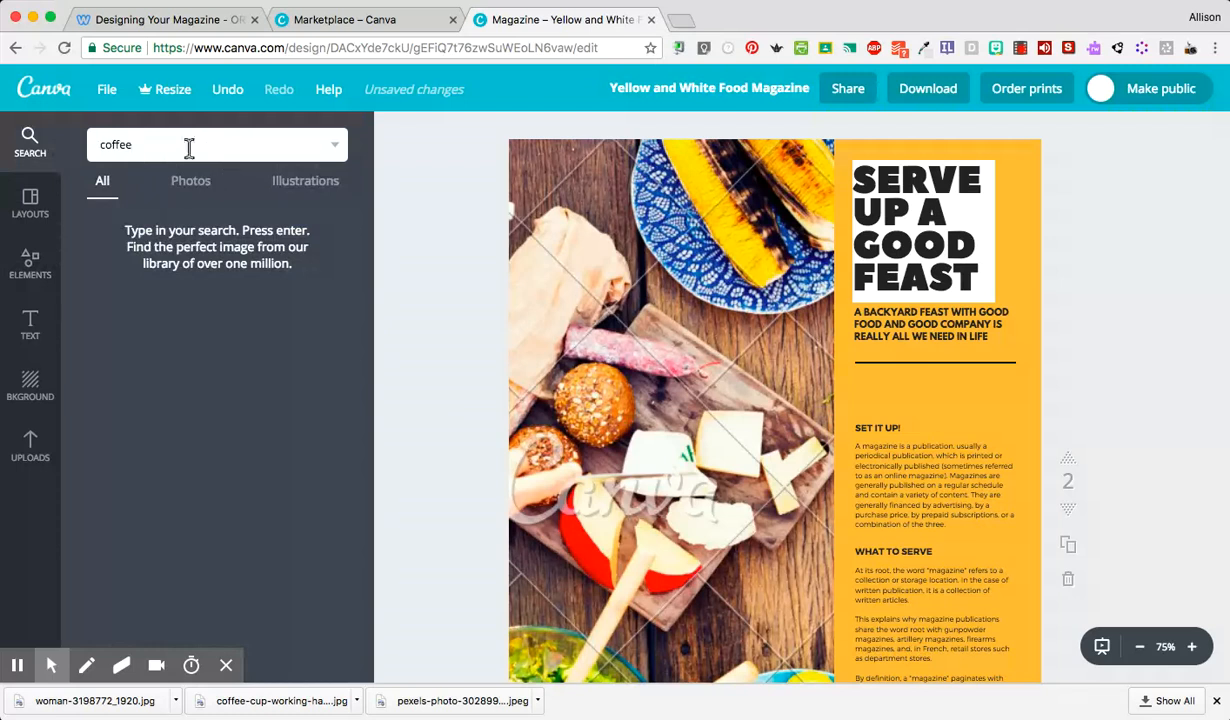
{"action": "left_click", "coordinate": [191, 183]}
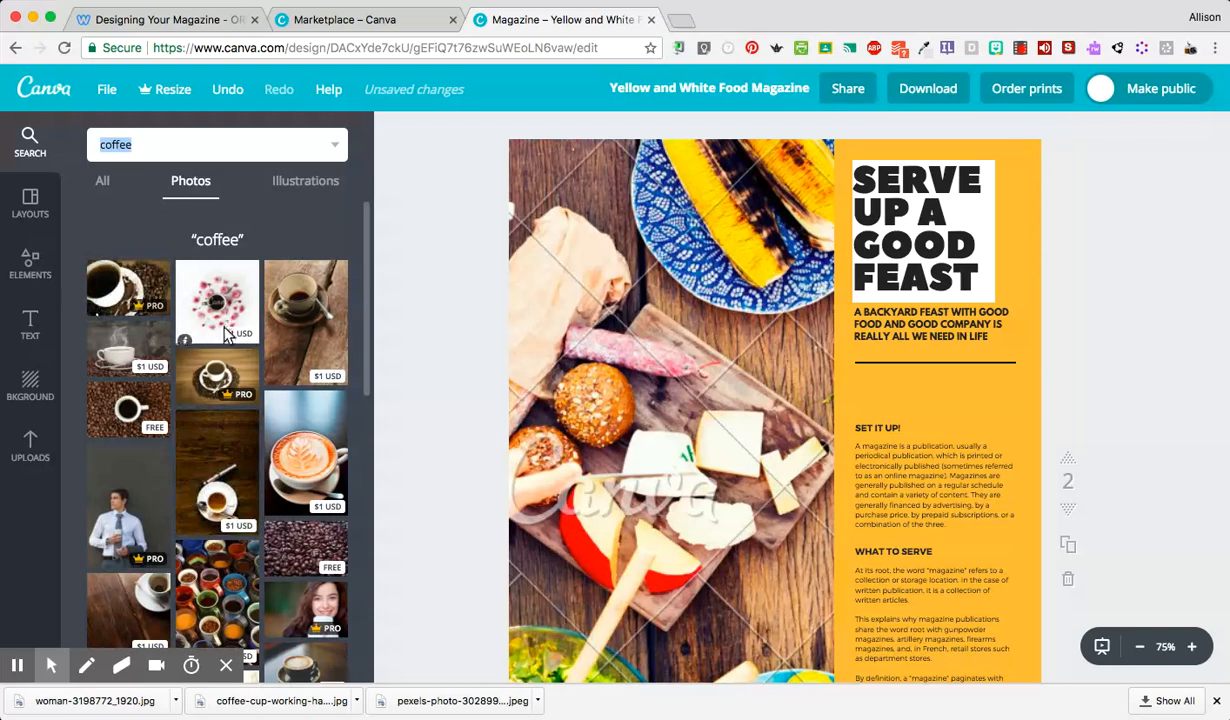
{"action": "scroll", "coordinate": [222, 333], "scroll_direction": "down", "scroll_amount": 2}
{"action": "scroll", "coordinate": [222, 333], "scroll_direction": "down", "scroll_amount": 1}
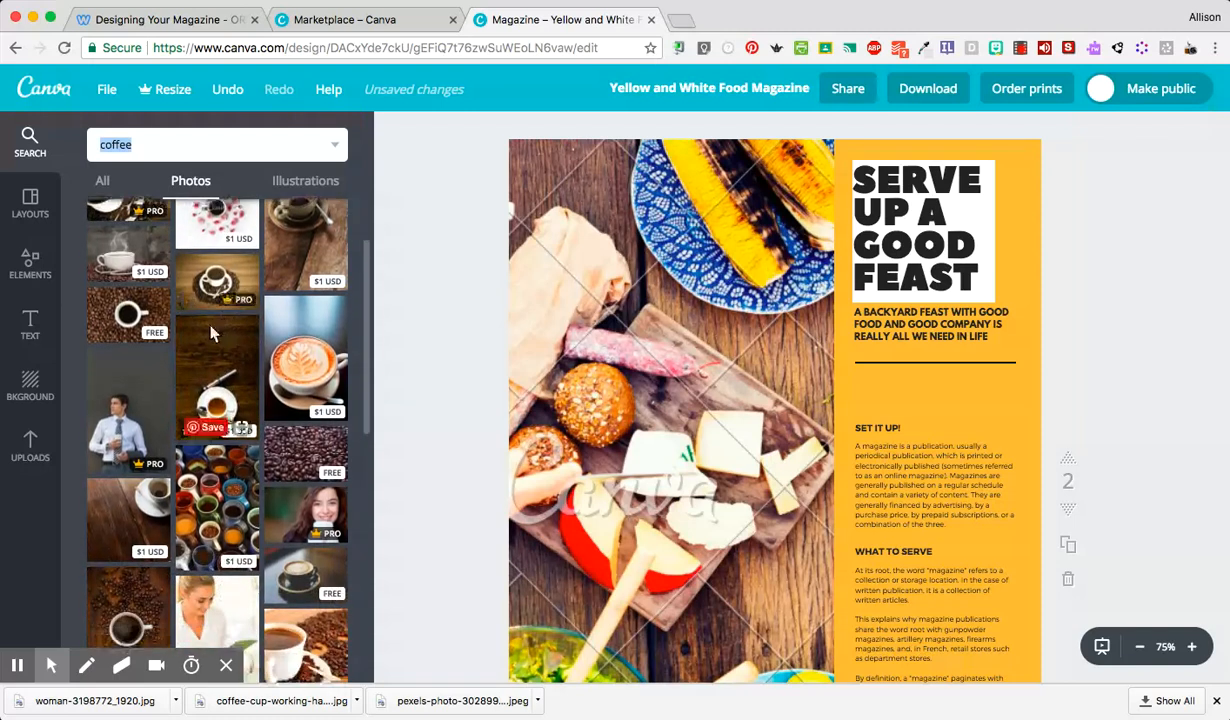
{"action": "left_click", "coordinate": [281, 314]}
{"action": "left_click_drag", "start_coordinate": [281, 314], "coordinate": [632, 372]}
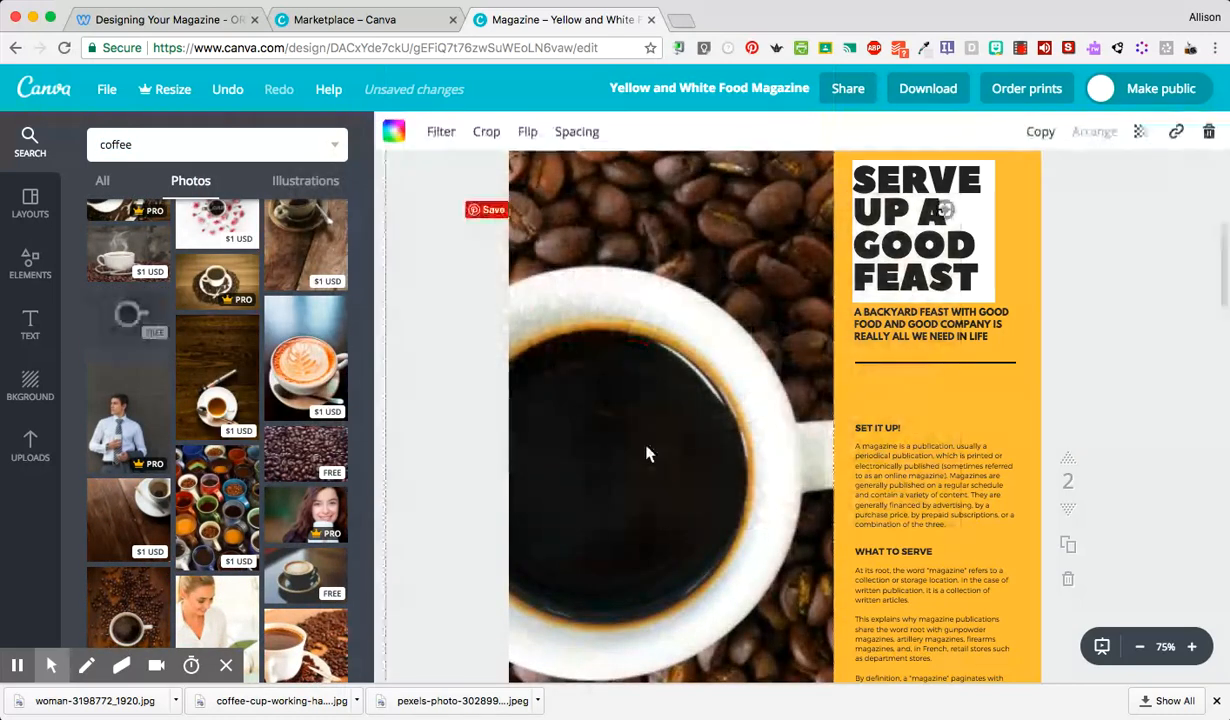
Try the Cali and Edge filters on the coffee cup photo and settle on Cali
{"action": "left_click", "coordinate": [1139, 646]}
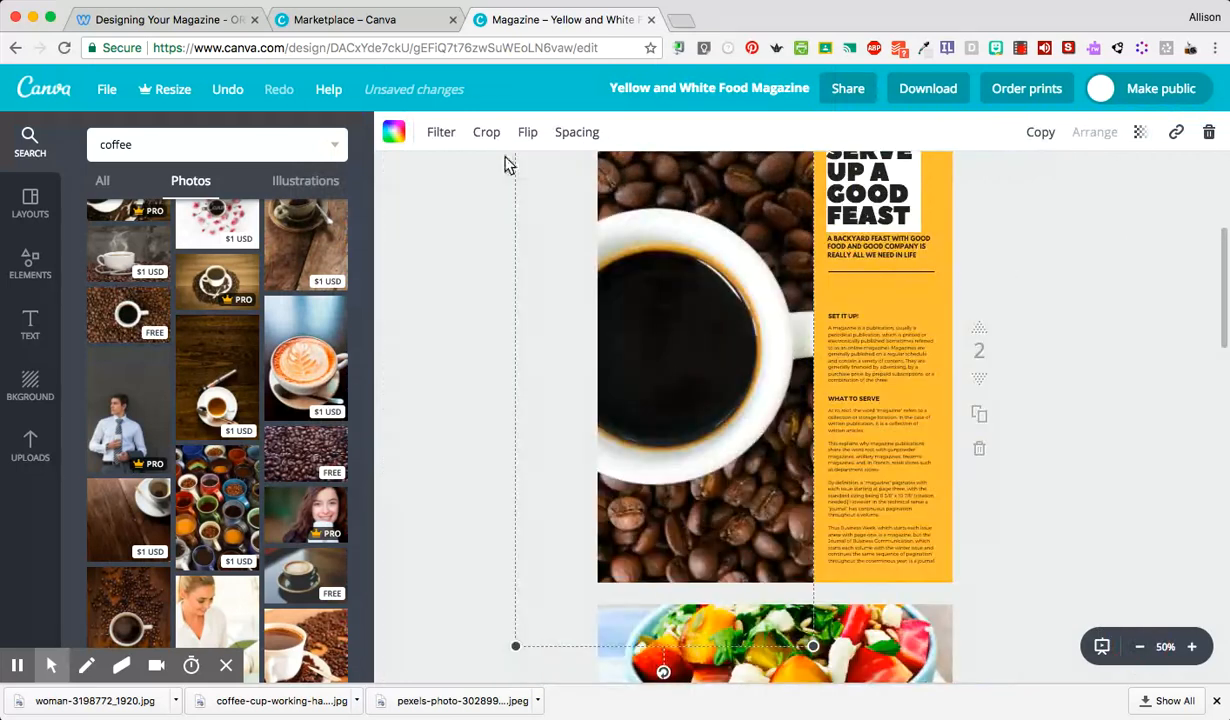
{"action": "left_click", "coordinate": [450, 140]}
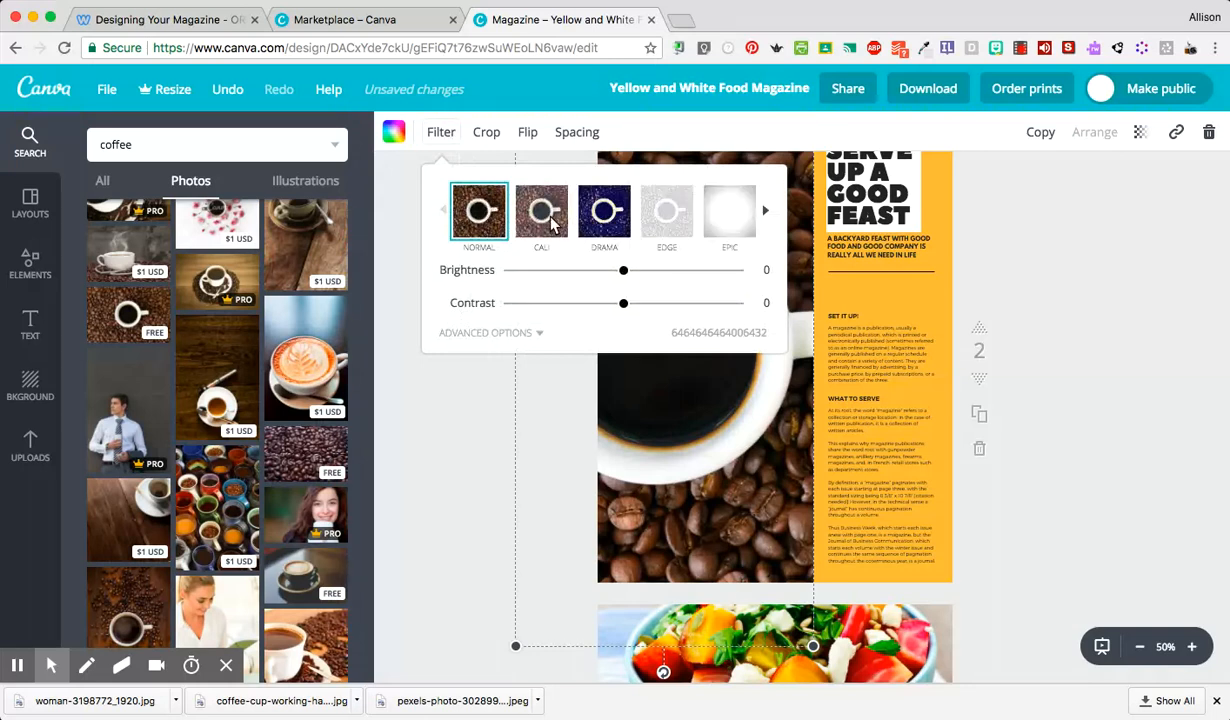
{"action": "left_click", "coordinate": [546, 215]}
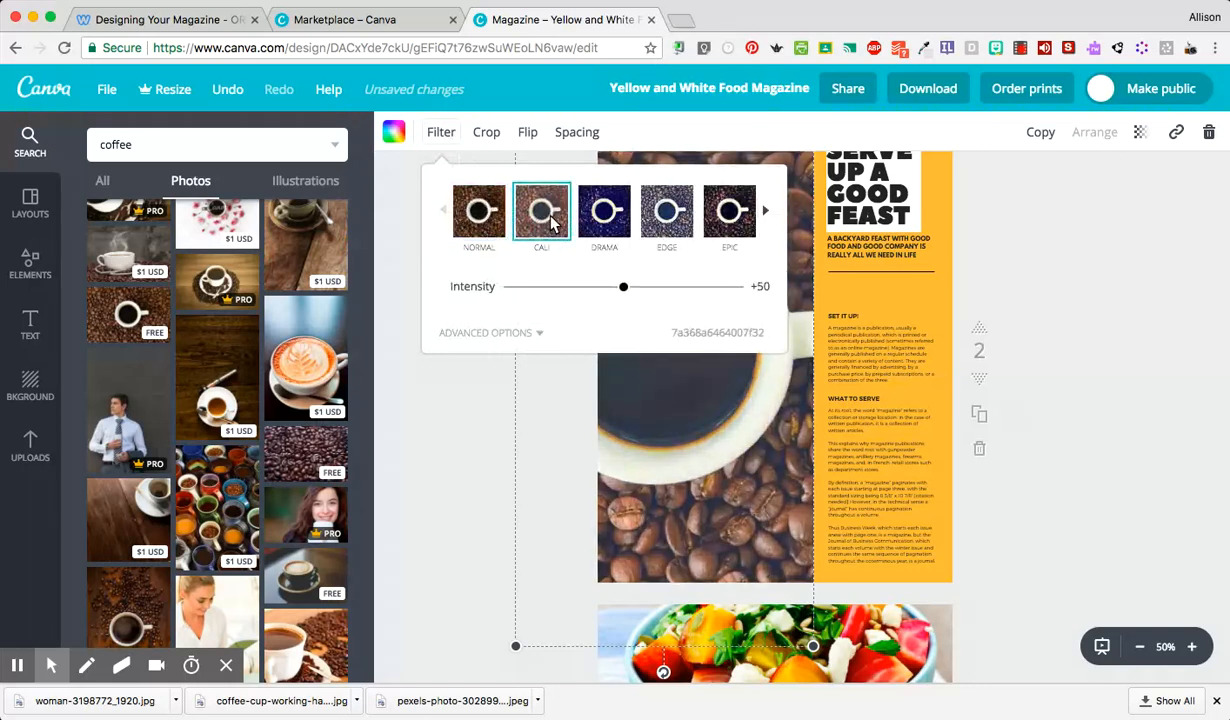
{"action": "left_click", "coordinate": [677, 219]}
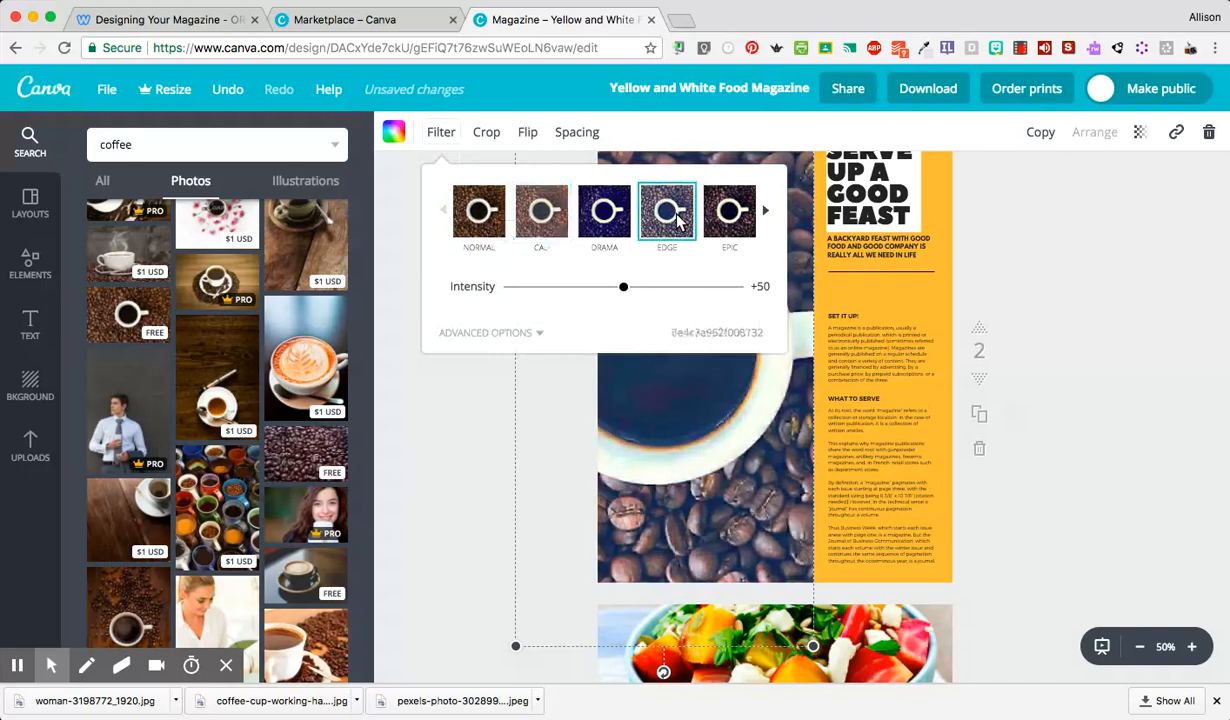
{"action": "left_click", "coordinate": [546, 222]}
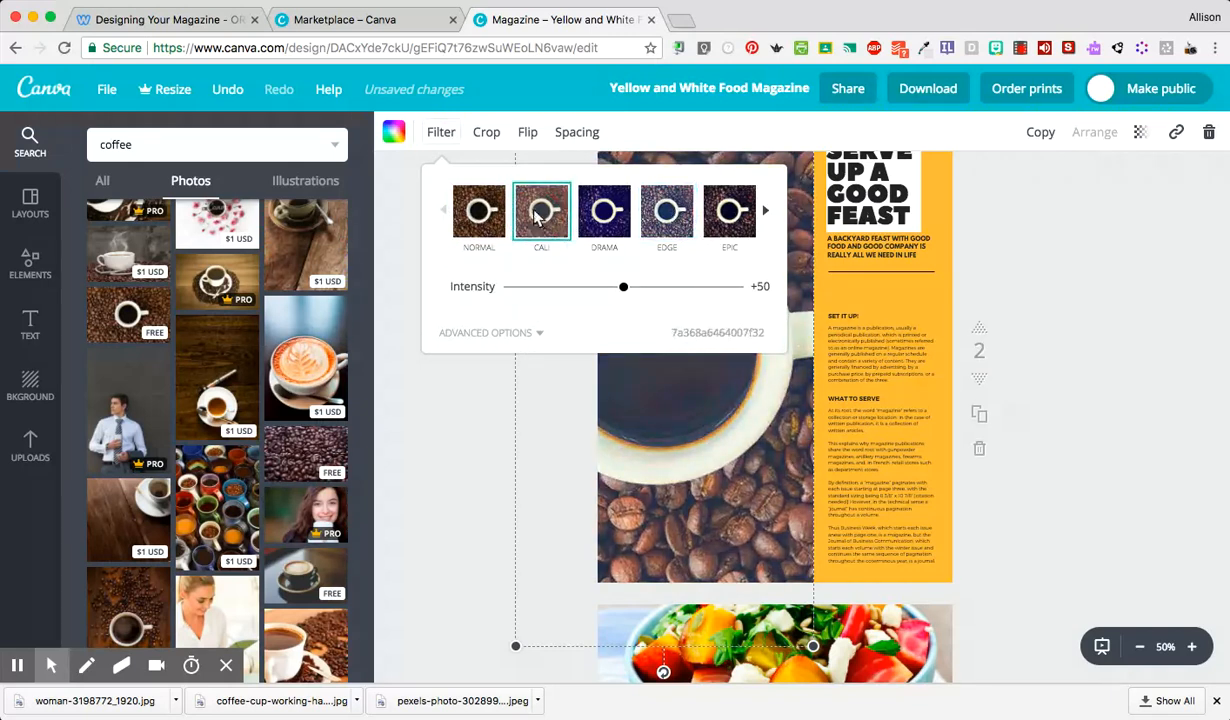
Reposition the coffee cup photo slightly to the left within its crop and apply the crop
{"action": "left_click", "coordinate": [489, 140]}
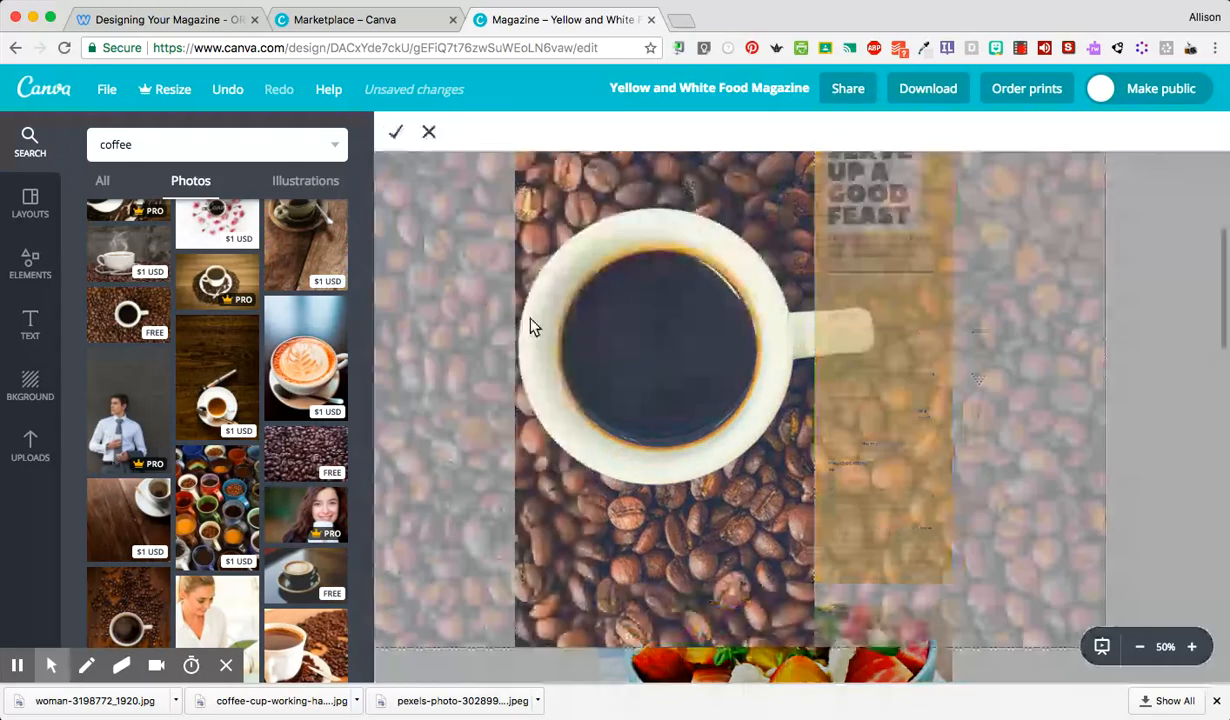
{"action": "mouse_move", "coordinate": [664, 342]}
{"action": "left_mouse_down"}
{"action": "mouse_move", "coordinate": [725, 343]}
{"action": "mouse_move", "coordinate": [618, 343]}
{"action": "mouse_move", "coordinate": [640, 346]}
{"action": "left_mouse_up"}
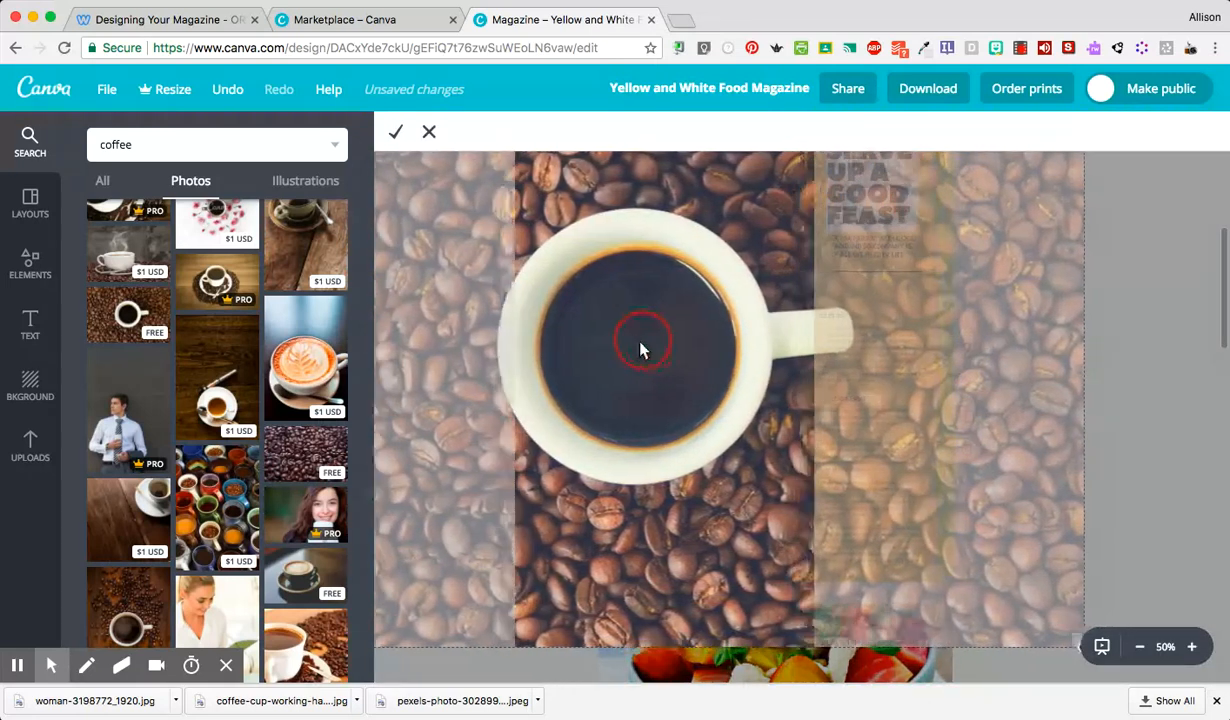
{"action": "left_click", "coordinate": [395, 131]}
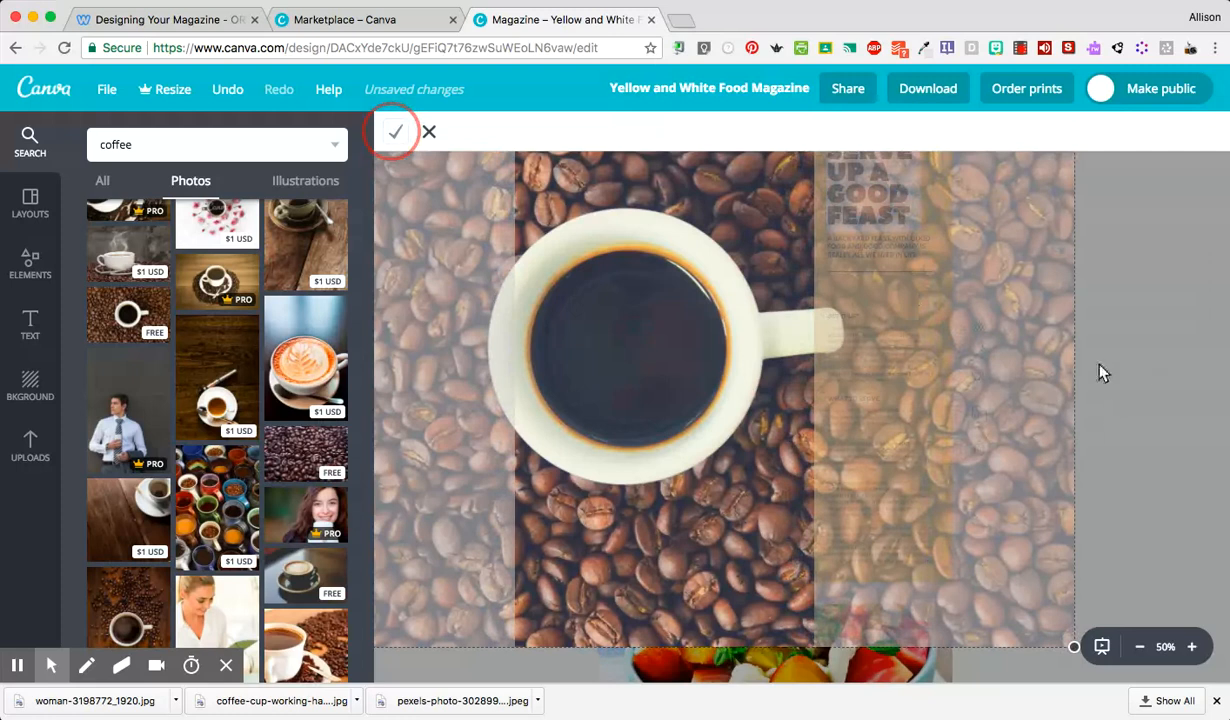
{"action": "scroll", "coordinate": [1096, 377], "scroll_direction": "up", "scroll_amount": 2}
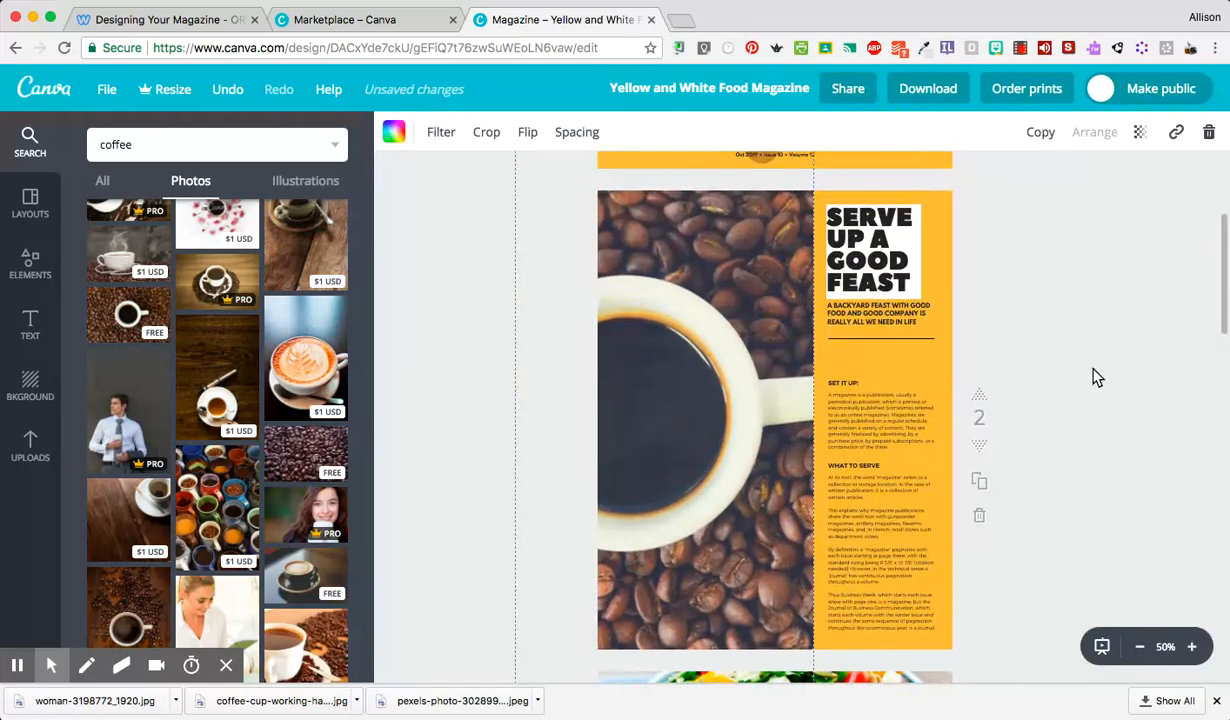
Add the free white-outline takeaway coffee cup illustration to page 2, shrink it and place it in the photo's lower-right corner
{"action": "scroll", "coordinate": [1094, 377], "scroll_direction": "down", "scroll_amount": 1}
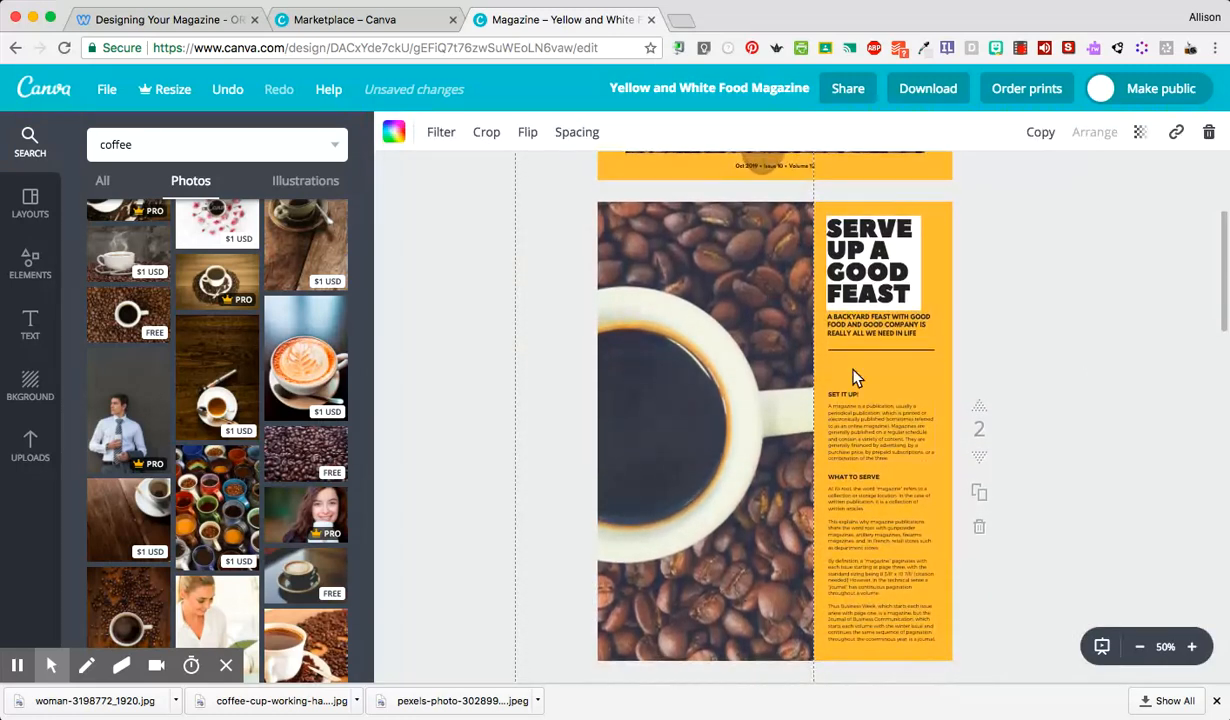
{"action": "scroll", "coordinate": [263, 374], "scroll_direction": "up", "scroll_amount": 3}
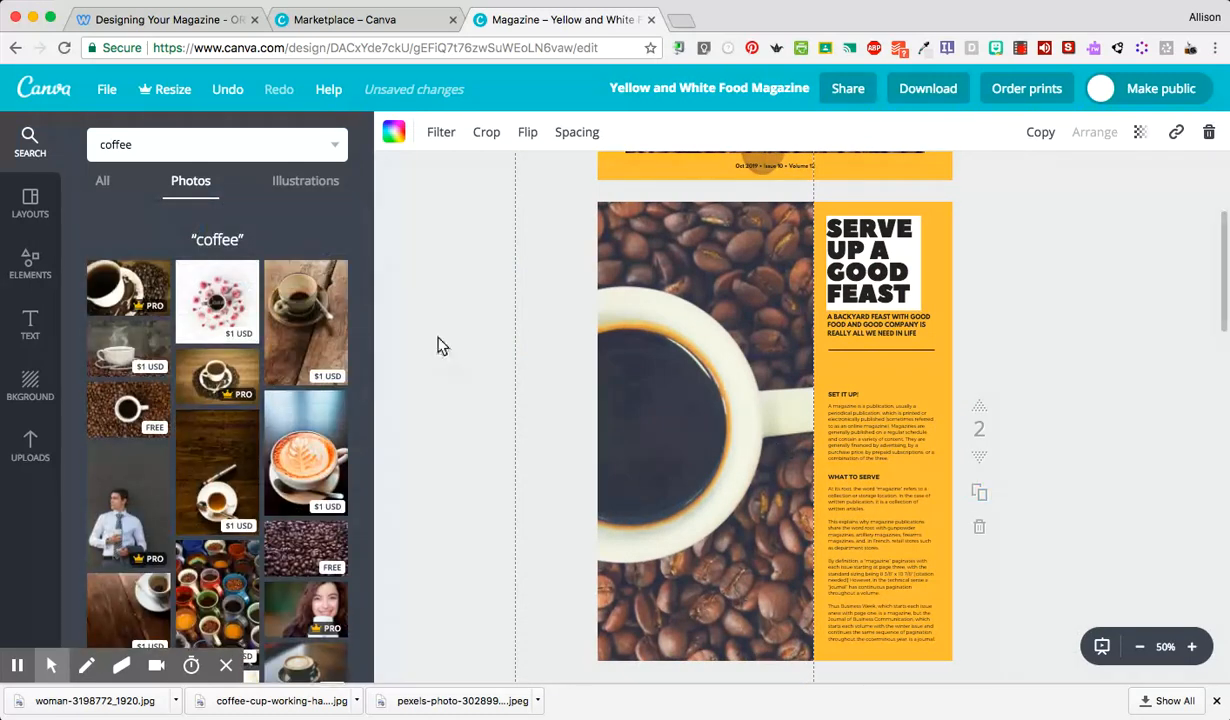
{"action": "left_click", "coordinate": [305, 183]}
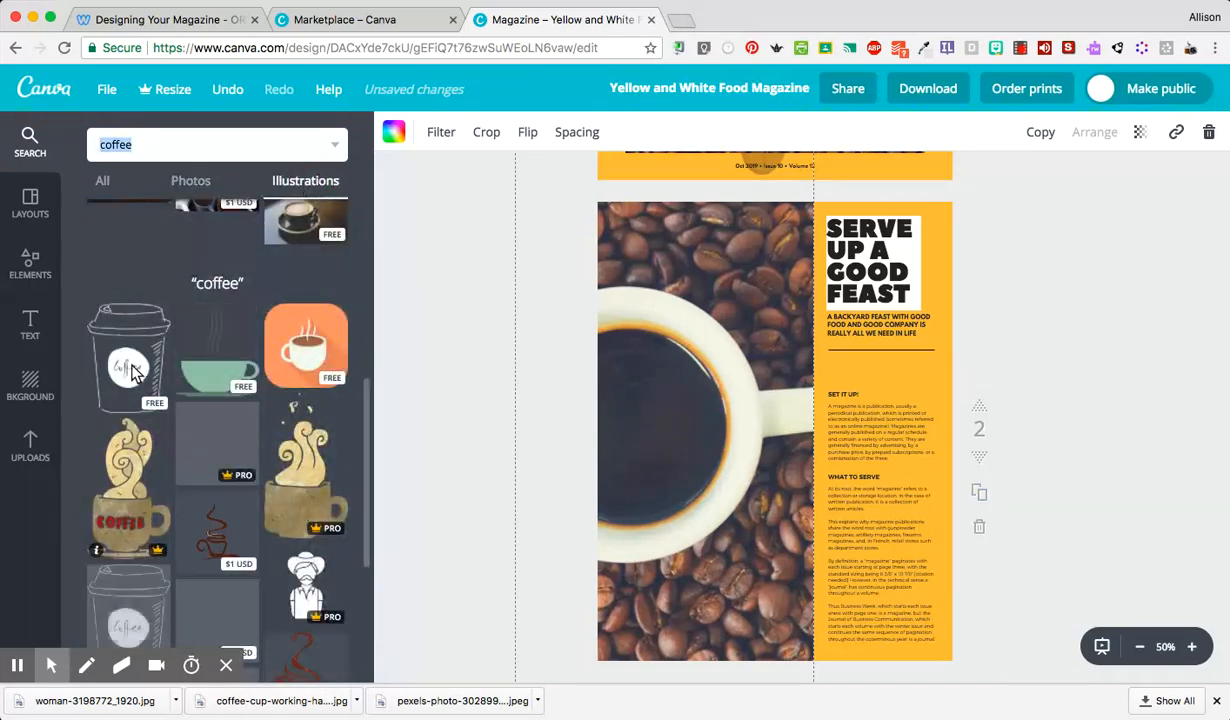
{"action": "left_click_drag", "start_coordinate": [128, 350], "coordinate": [700, 470]}
{"action": "scroll", "coordinate": [790, 568], "scroll_direction": "down", "scroll_amount": 2}
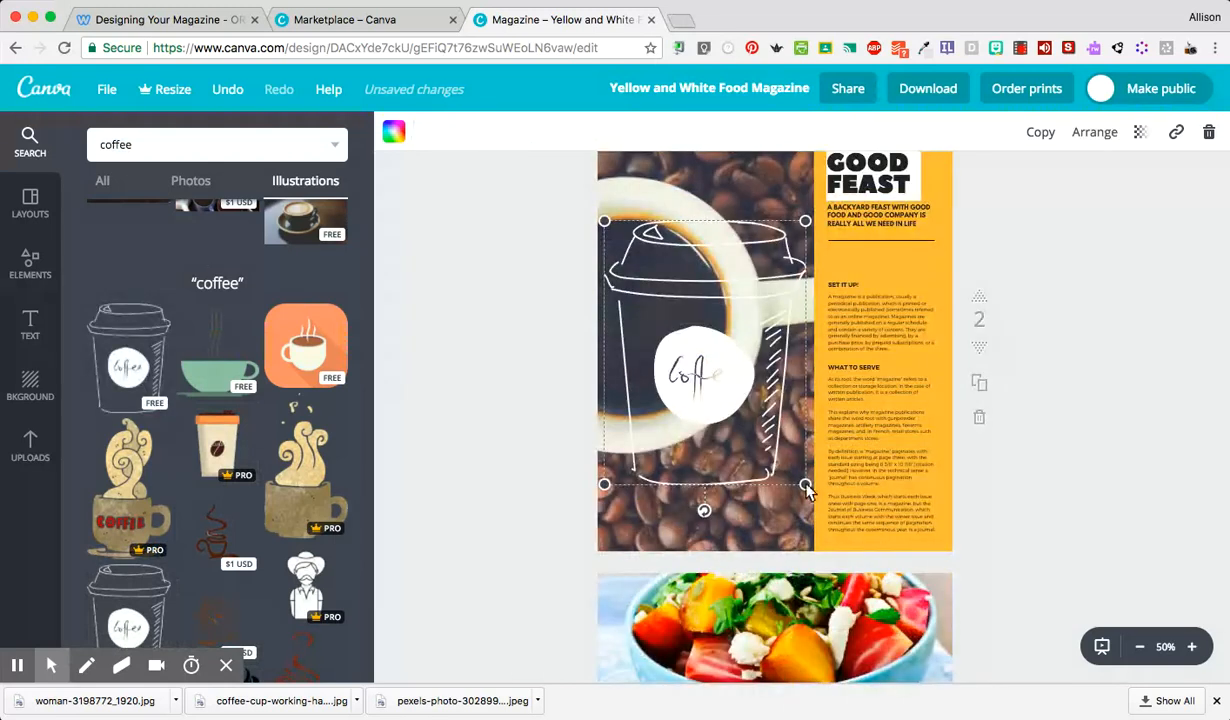
{"action": "left_click_drag", "start_coordinate": [805, 484], "coordinate": [701, 348]}
{"action": "left_click_drag", "start_coordinate": [660, 307], "coordinate": [768, 500]}
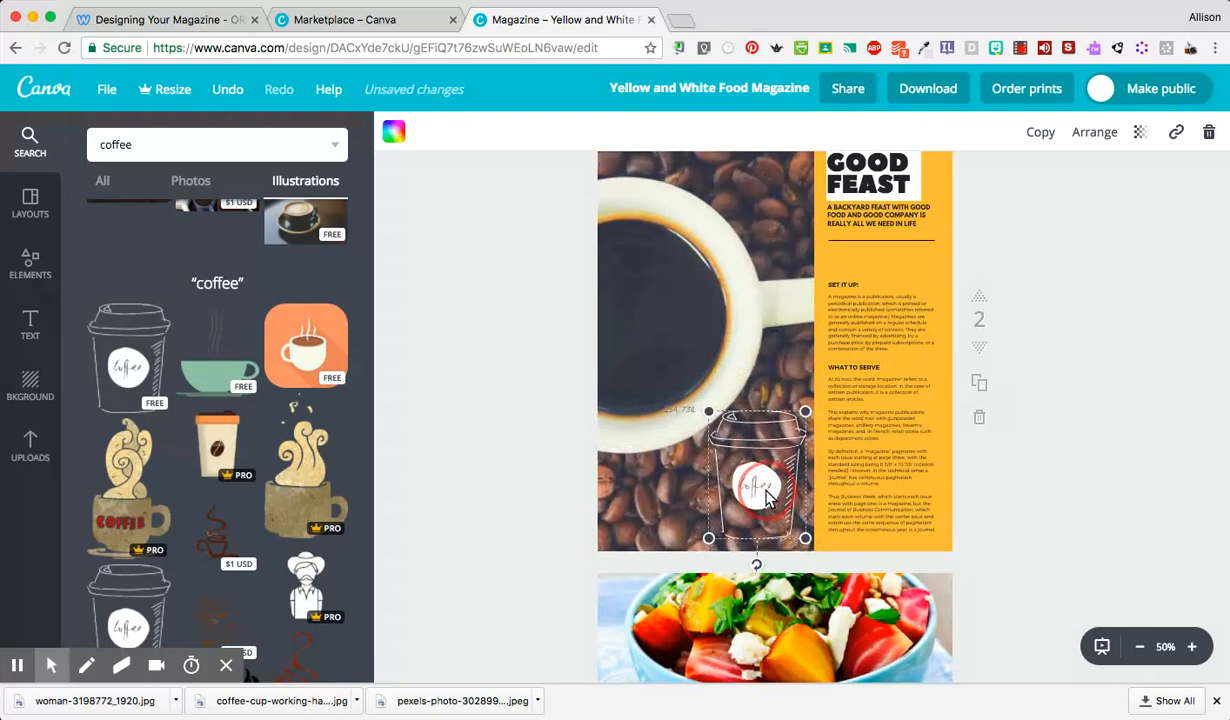
{"action": "left_click", "coordinate": [1054, 541]}
{"action": "scroll", "coordinate": [1054, 541], "scroll_direction": "up", "scroll_amount": 2}
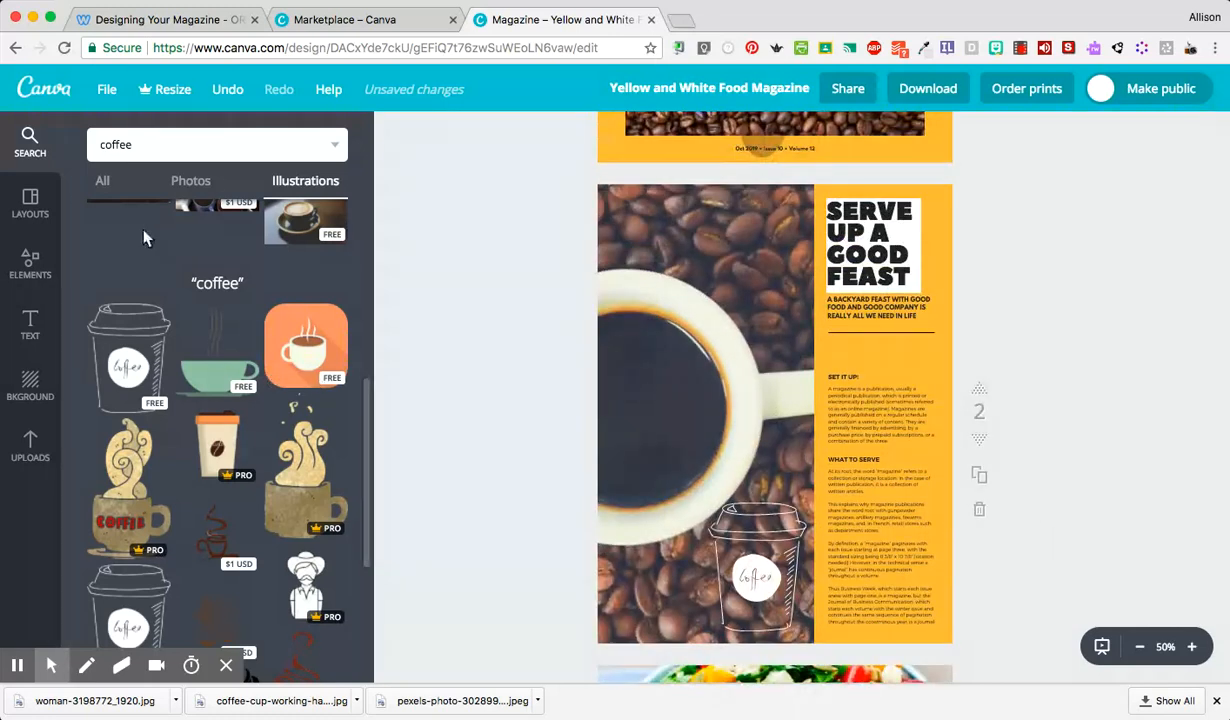
Place a default heading text box near the top of page 2's coffee photo and look through the ready-made text combinations
{"action": "left_click", "coordinate": [26, 282]}
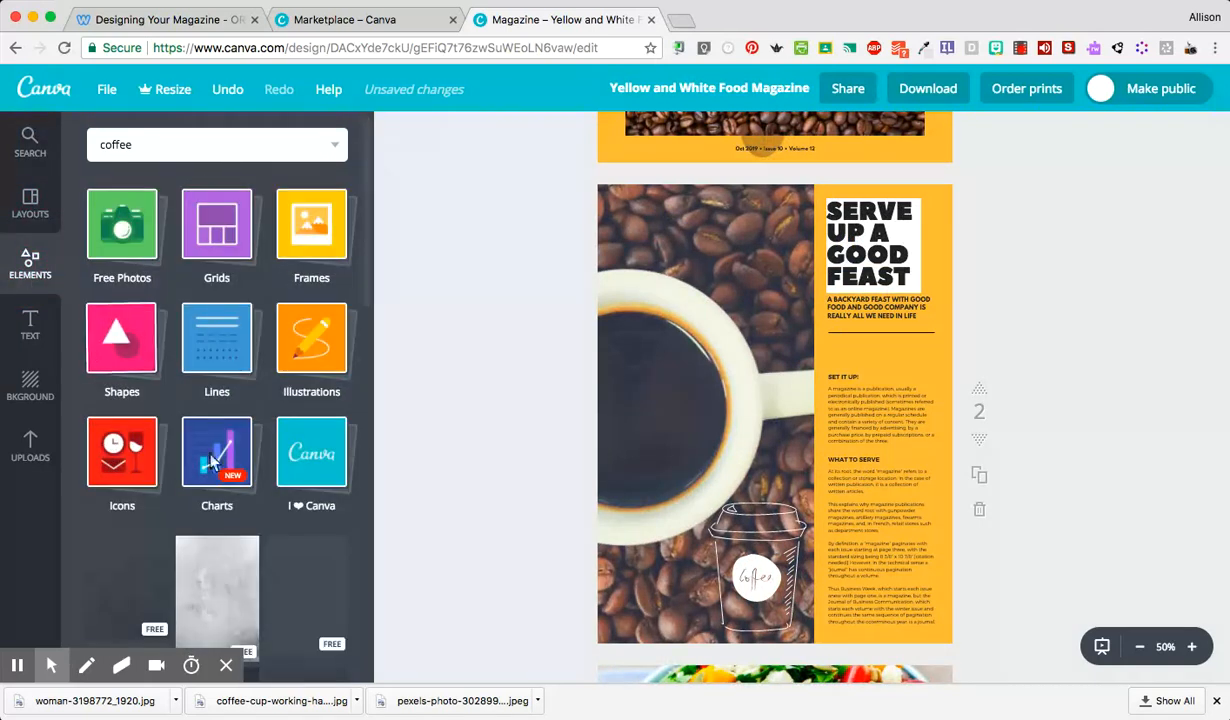
{"action": "left_click", "coordinate": [30, 325]}
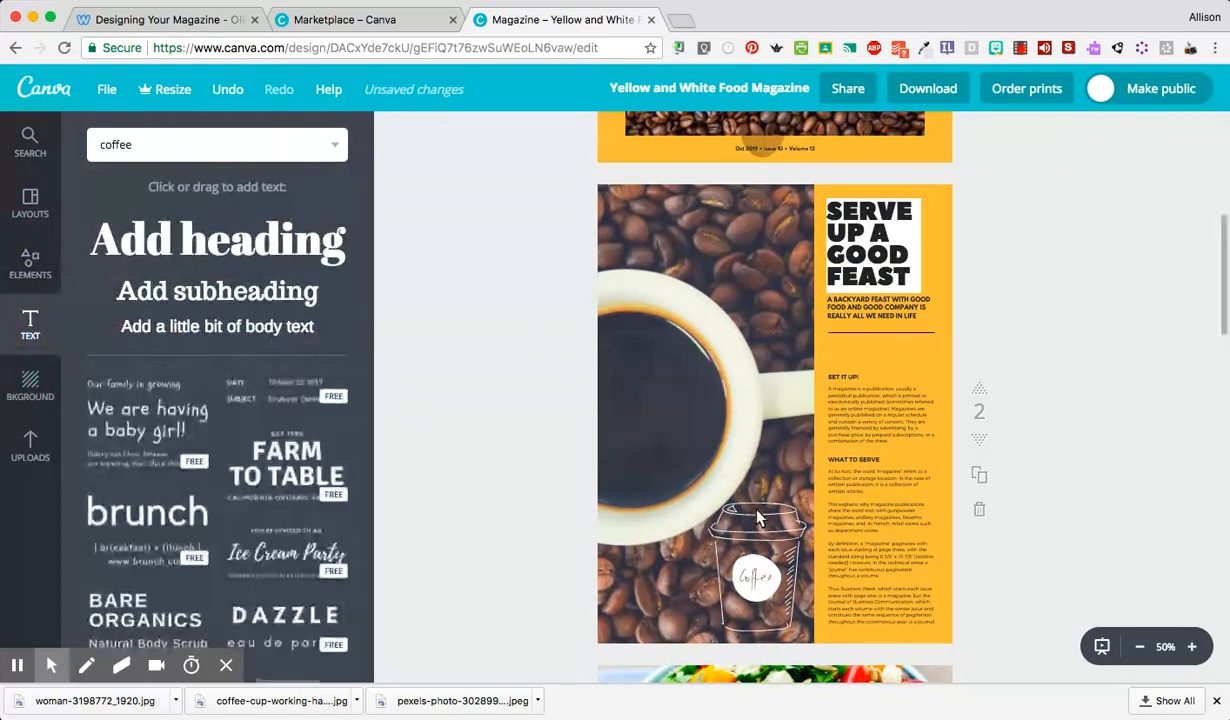
{"action": "scroll", "coordinate": [726, 489], "scroll_direction": "down", "scroll_amount": 1}
{"action": "left_click_drag", "start_coordinate": [229, 255], "coordinate": [690, 205]}
{"action": "scroll", "coordinate": [300, 548], "scroll_direction": "down", "scroll_amount": 3}
{"action": "scroll", "coordinate": [300, 548], "scroll_direction": "down", "scroll_amount": 4}
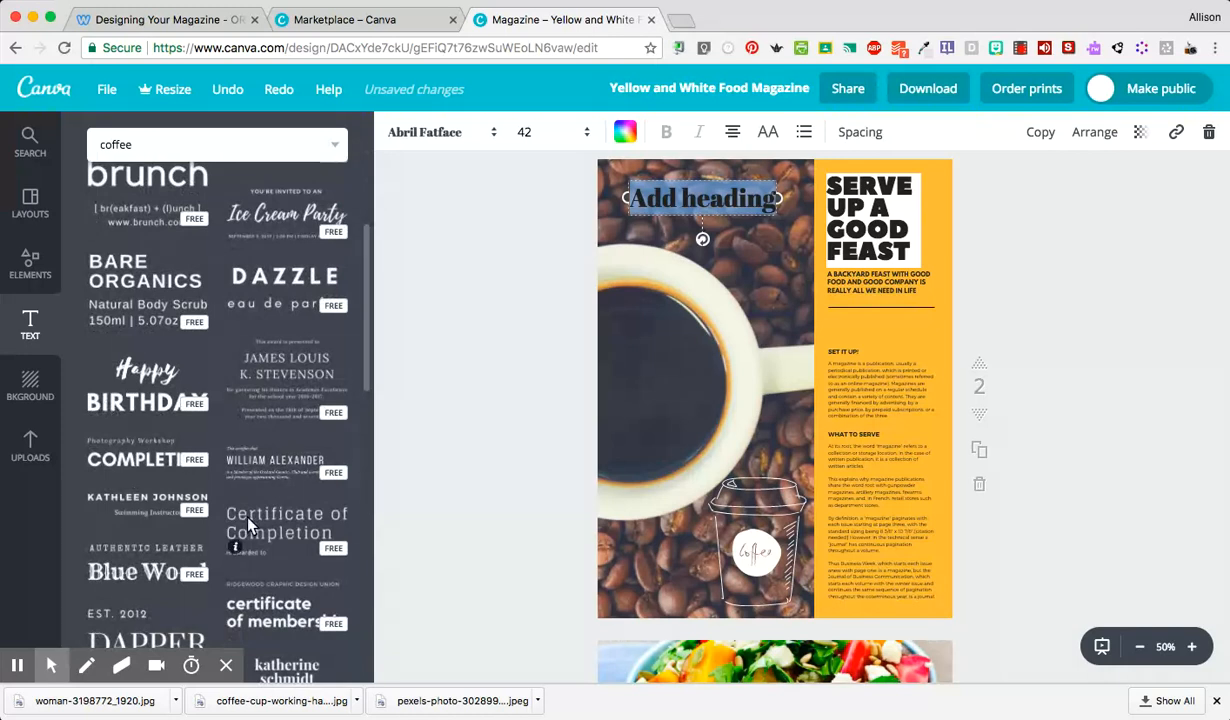
{"action": "scroll", "coordinate": [291, 453], "scroll_direction": "up", "scroll_amount": 7}
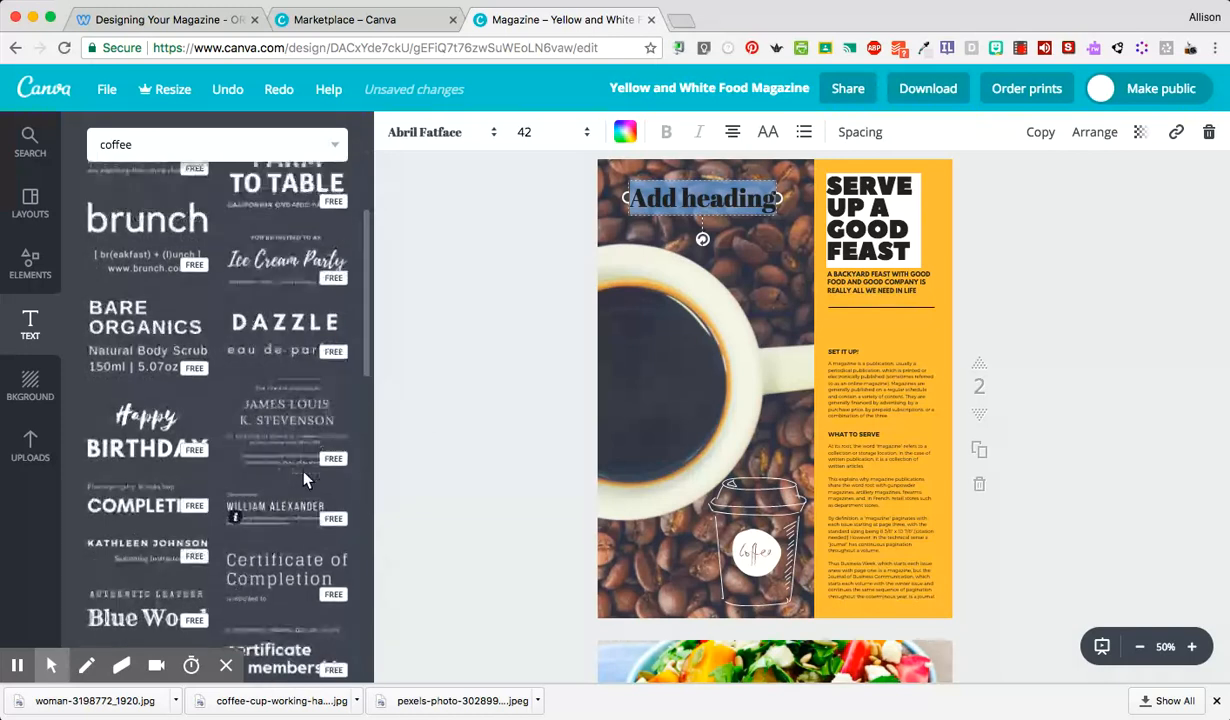
Nudge the cover's THANKS A LATTE text slightly upward and add a default heading text box above it on the white box
{"action": "scroll", "coordinate": [530, 395], "scroll_direction": "up", "scroll_amount": 5}
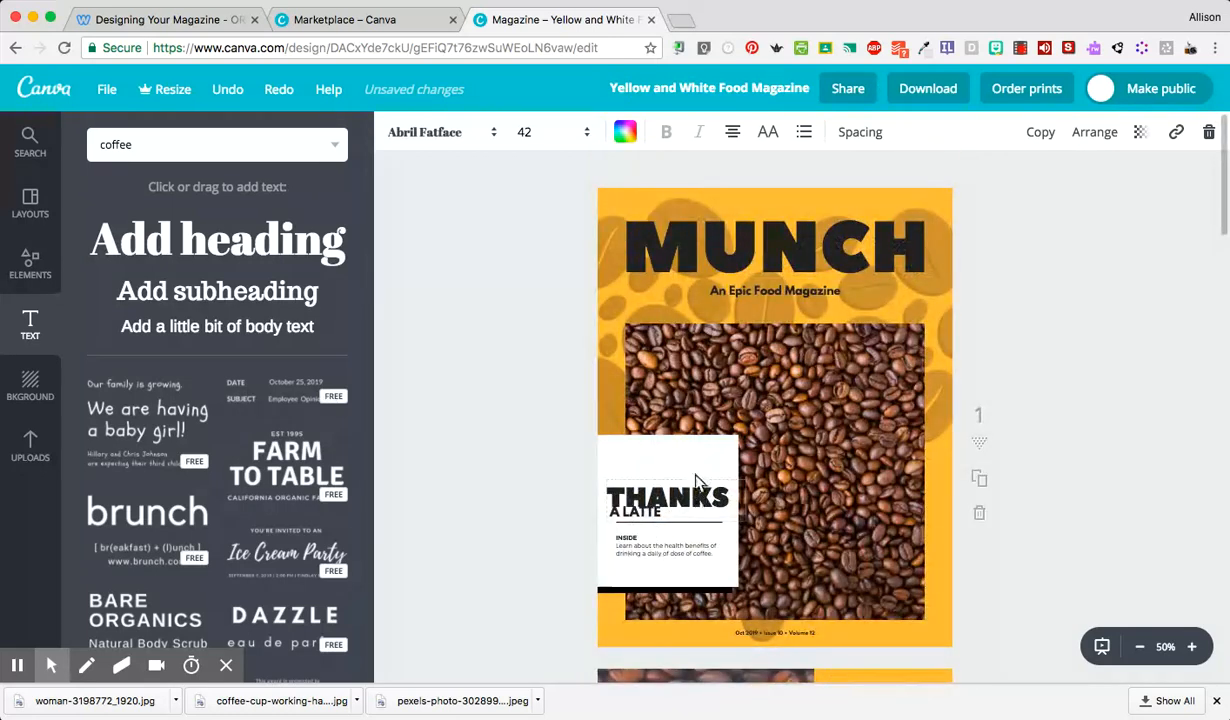
{"action": "mouse_move", "coordinate": [700, 500]}
{"action": "left_mouse_down"}
{"action": "mouse_move", "coordinate": [698, 488]}
{"action": "mouse_move", "coordinate": [698, 500]}
{"action": "left_mouse_up"}
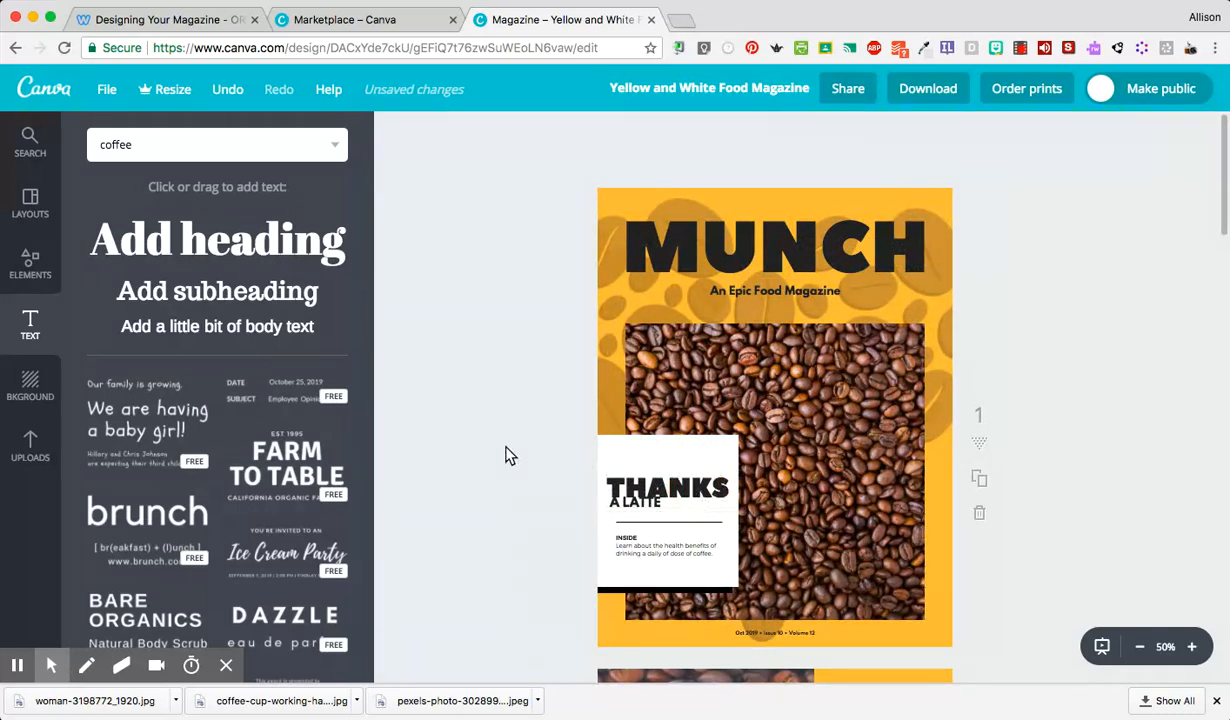
{"action": "left_click_drag", "start_coordinate": [300, 240], "coordinate": [772, 470]}
{"action": "scroll", "coordinate": [560, 482], "scroll_direction": "down", "scroll_amount": 10}
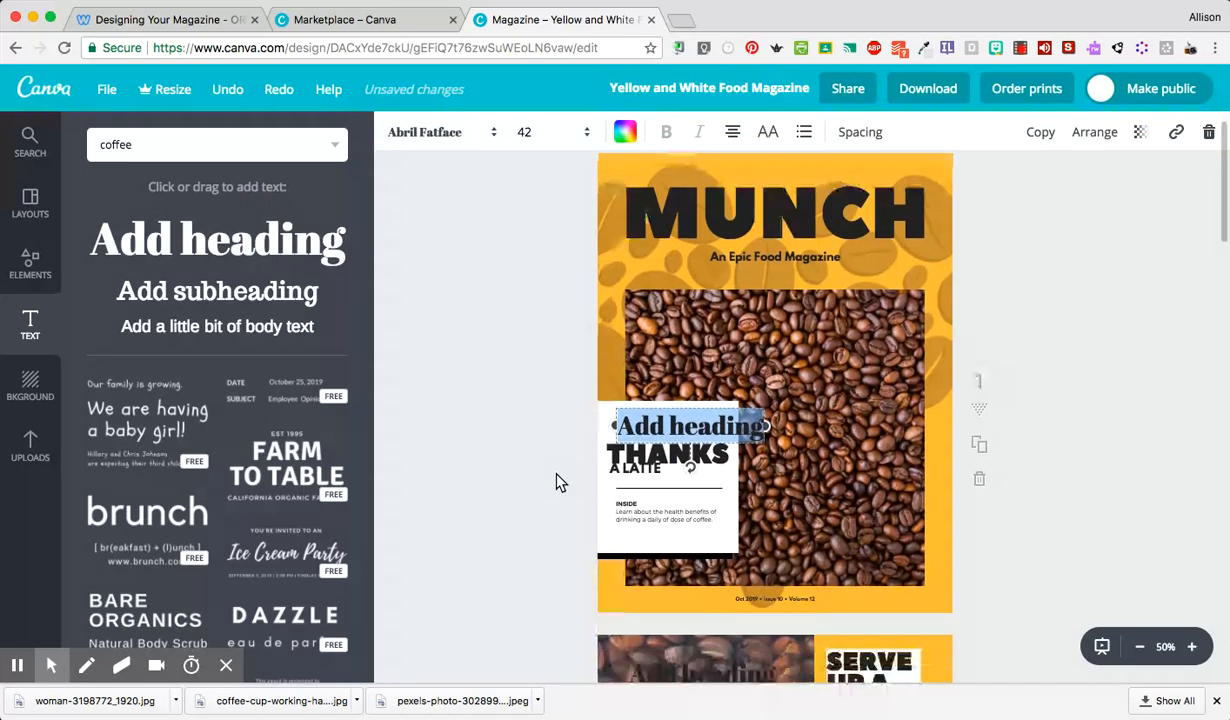
{"action": "scroll", "coordinate": [560, 482], "scroll_direction": "up", "scroll_amount": 10}
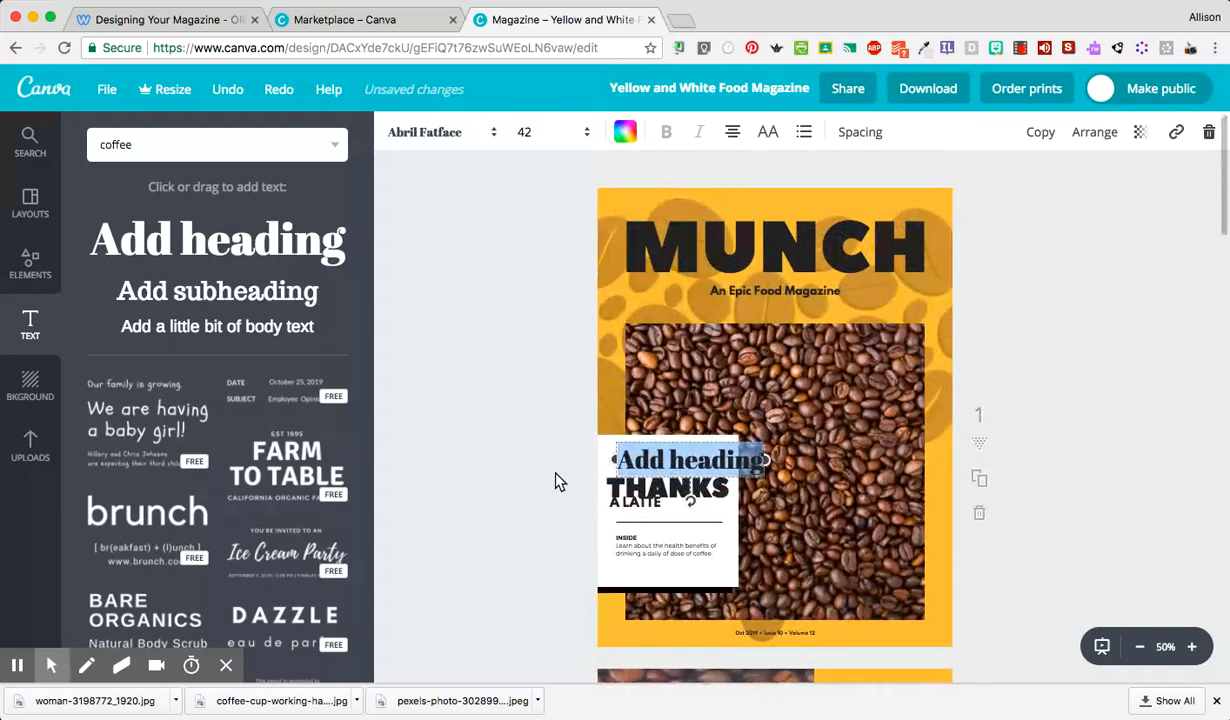
Browse the Canva magazine layouts, including the page sets of the Pink Modern Gossip and Mint Green and Black Food magazines
{"action": "left_click", "coordinate": [27, 210]}
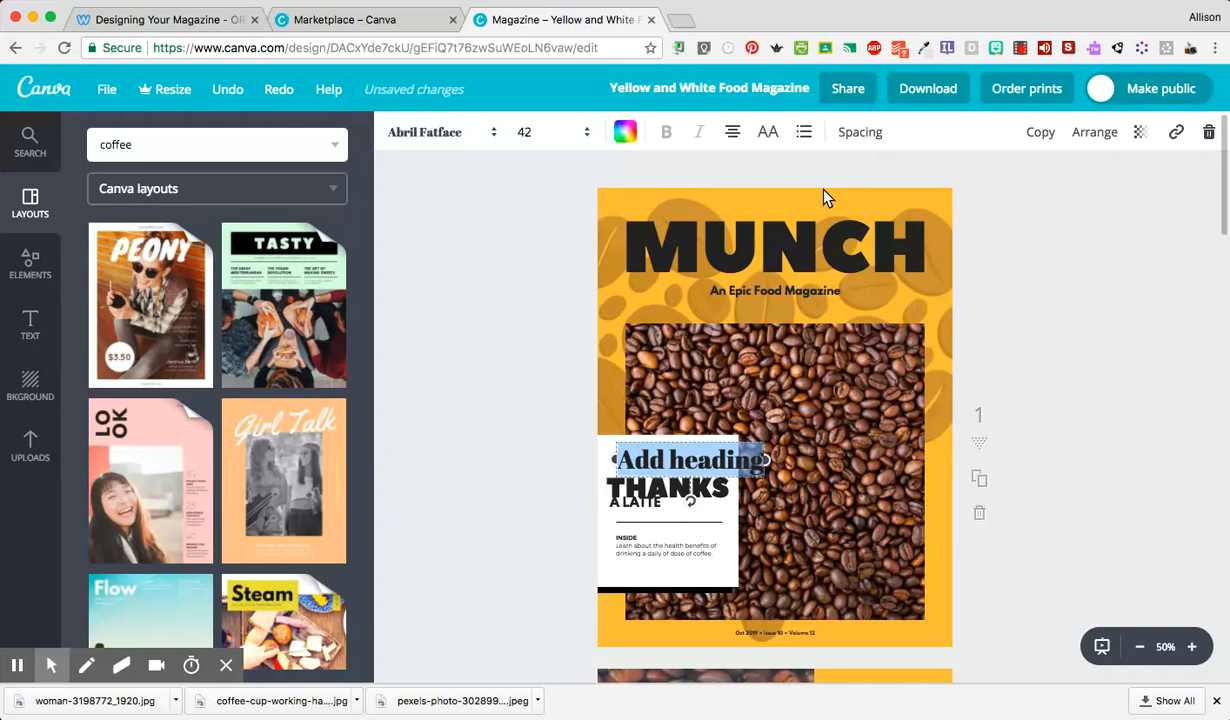
{"action": "scroll", "coordinate": [222, 382], "scroll_direction": "down", "scroll_amount": 3}
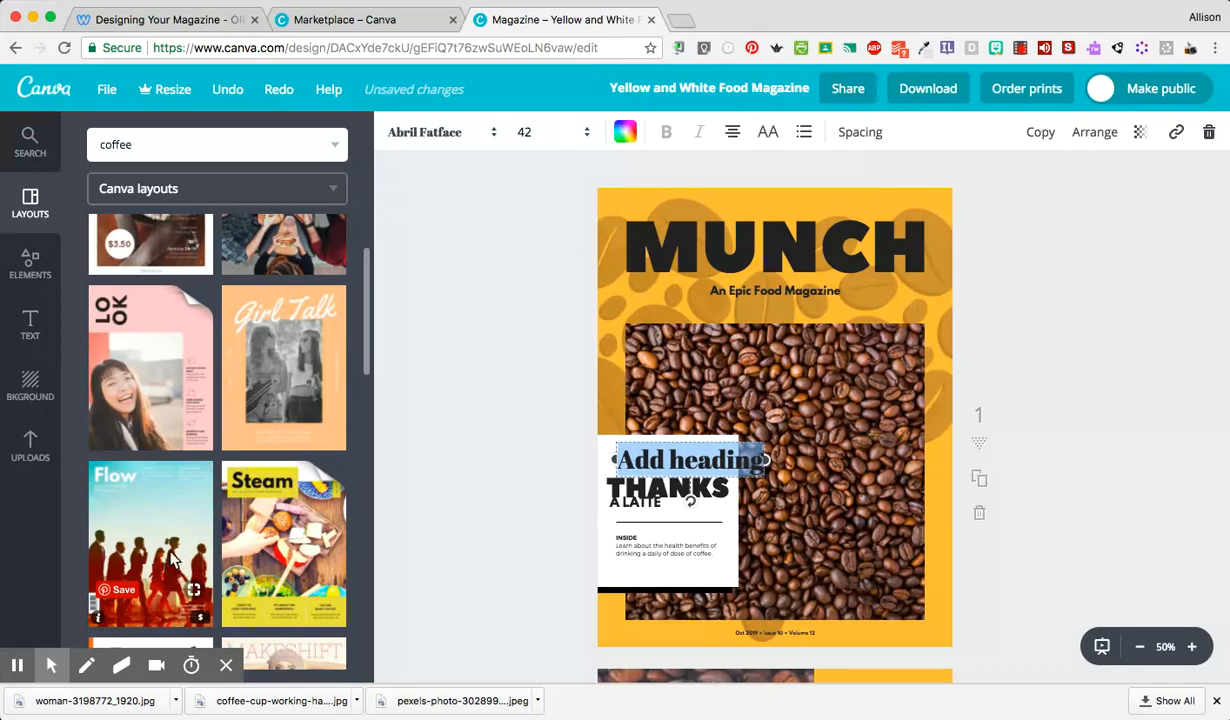
{"action": "scroll", "coordinate": [165, 535], "scroll_direction": "up", "scroll_amount": 2}
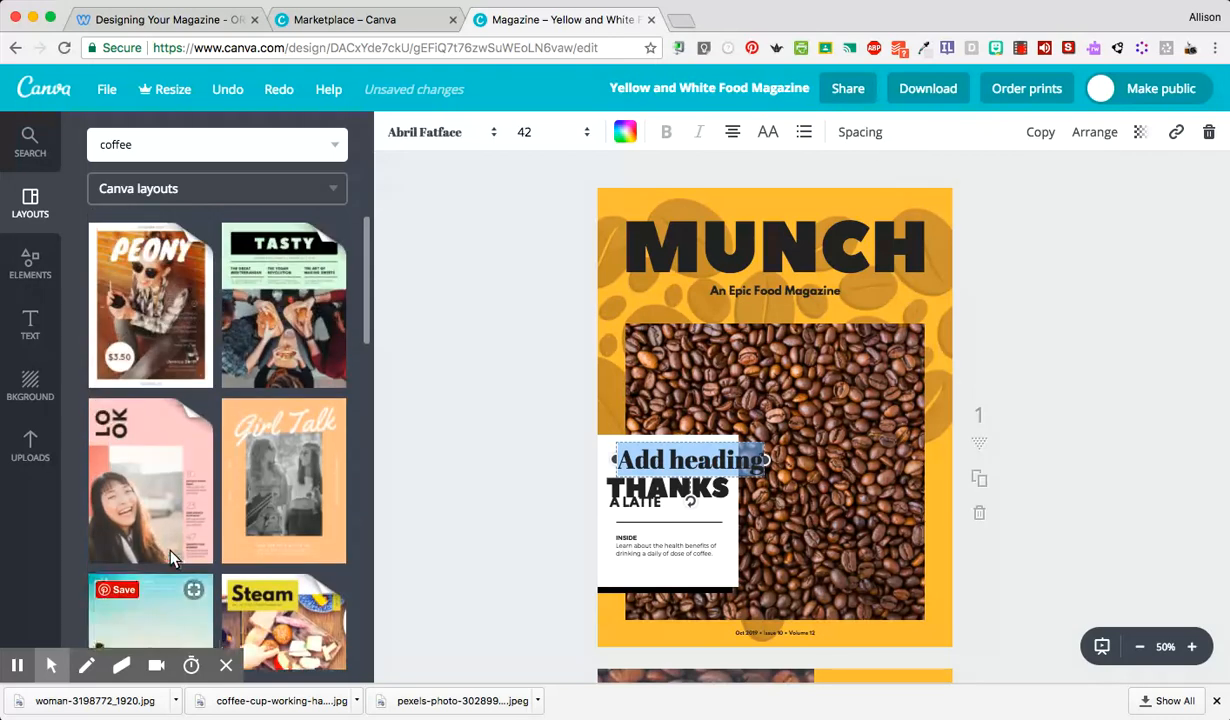
{"action": "left_click", "coordinate": [167, 460]}
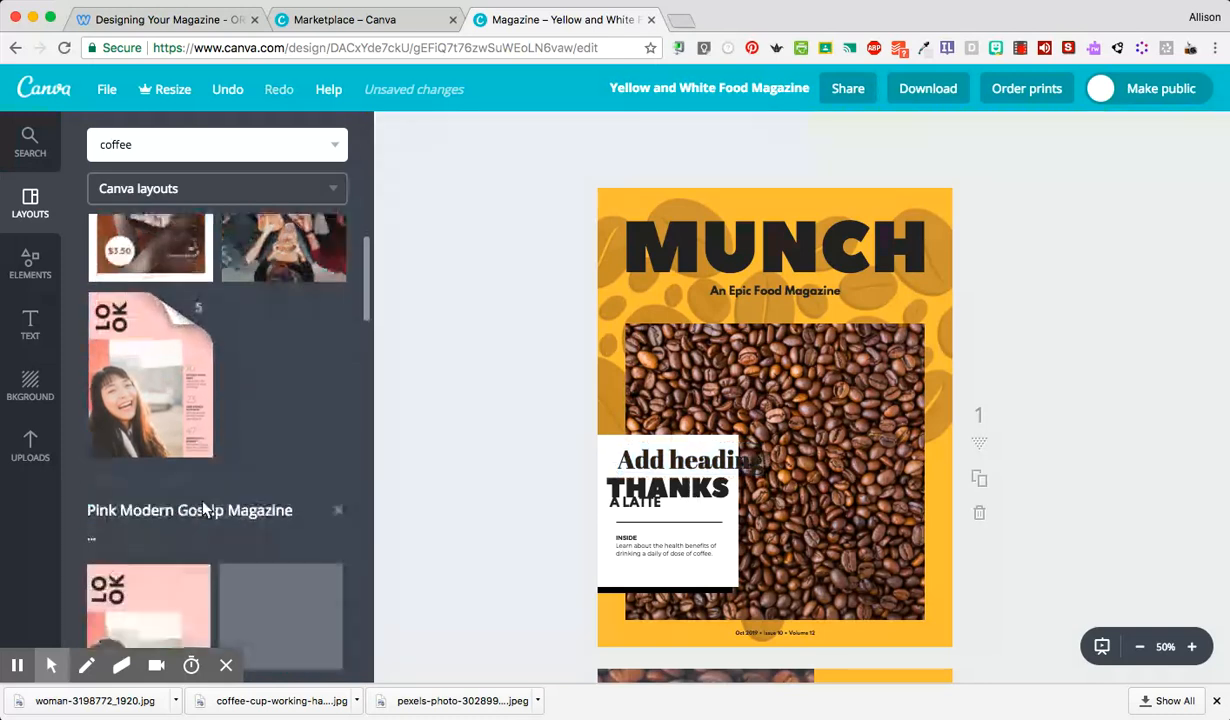
{"action": "scroll", "coordinate": [200, 505], "scroll_direction": "down", "scroll_amount": 3}
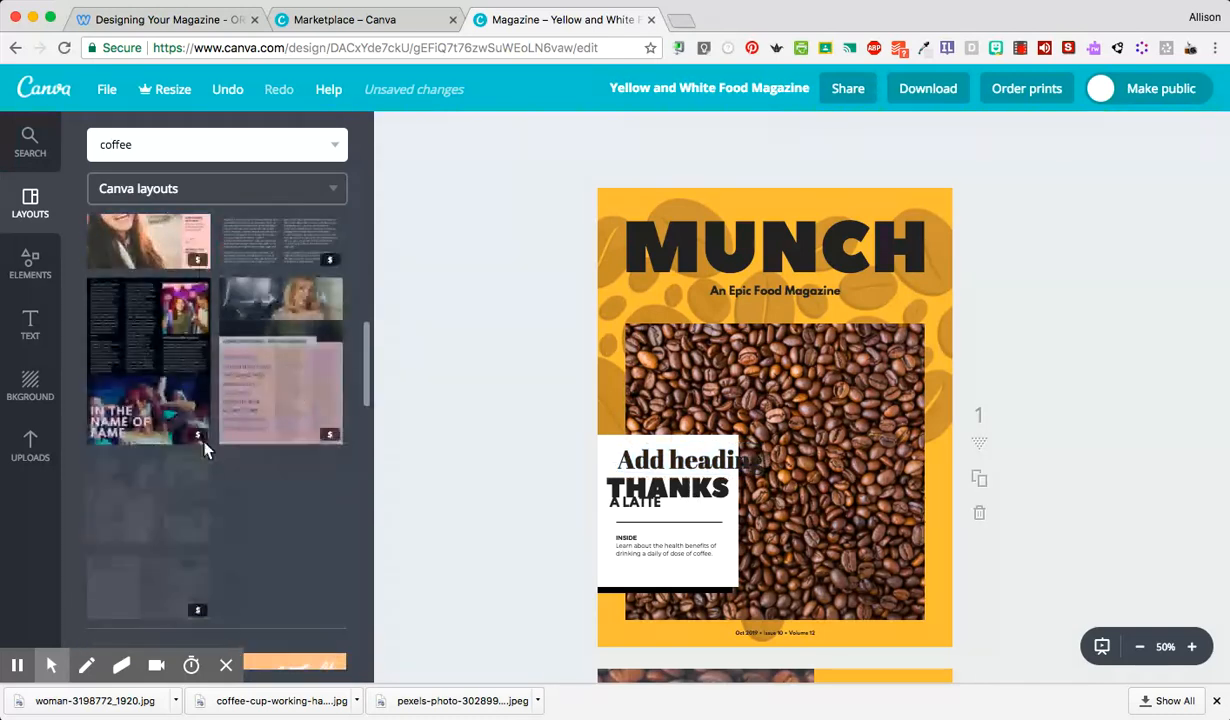
{"action": "scroll", "coordinate": [305, 533], "scroll_direction": "up", "scroll_amount": 5}
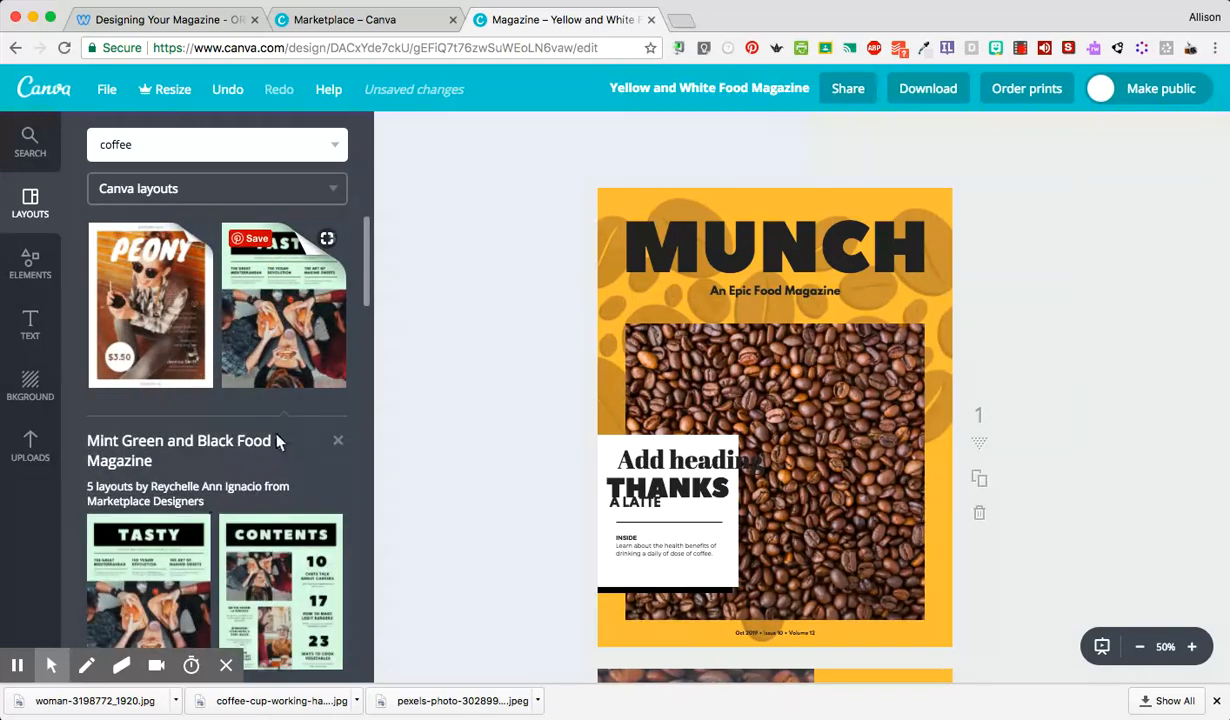
{"action": "scroll", "coordinate": [277, 441], "scroll_direction": "down", "scroll_amount": 2}
{"action": "scroll", "coordinate": [277, 441], "scroll_direction": "down", "scroll_amount": 10}
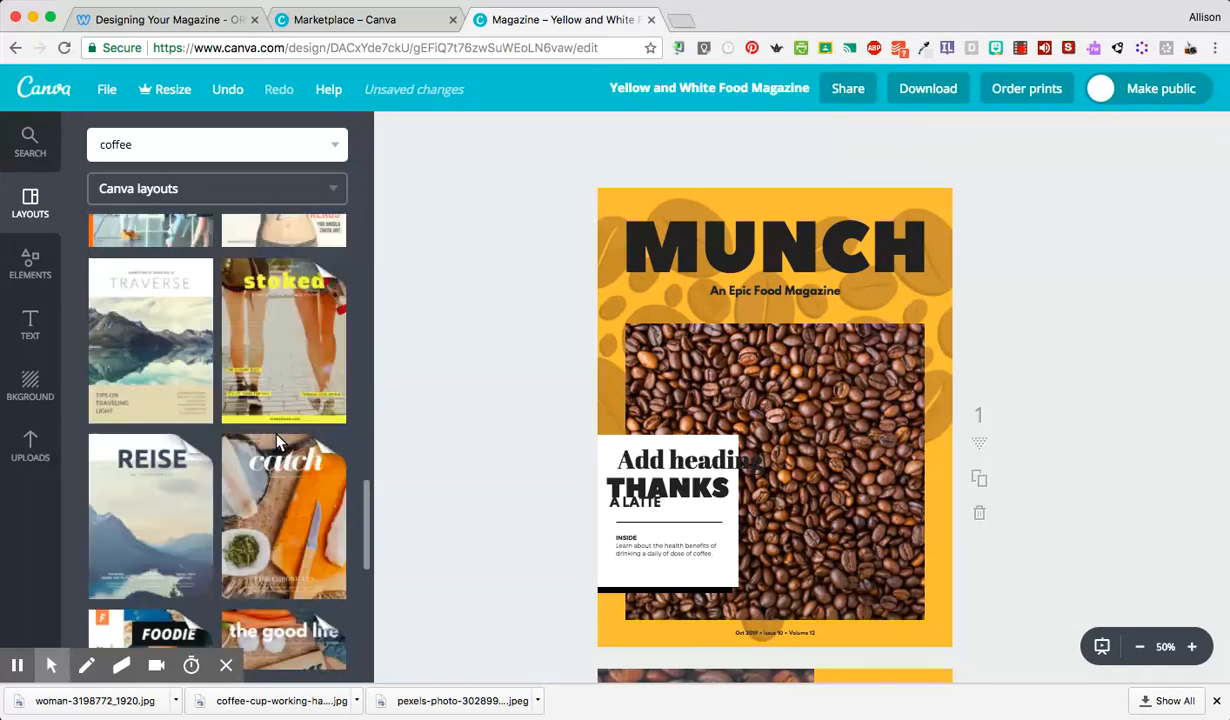
{"action": "scroll", "coordinate": [277, 441], "scroll_direction": "down", "scroll_amount": 2}
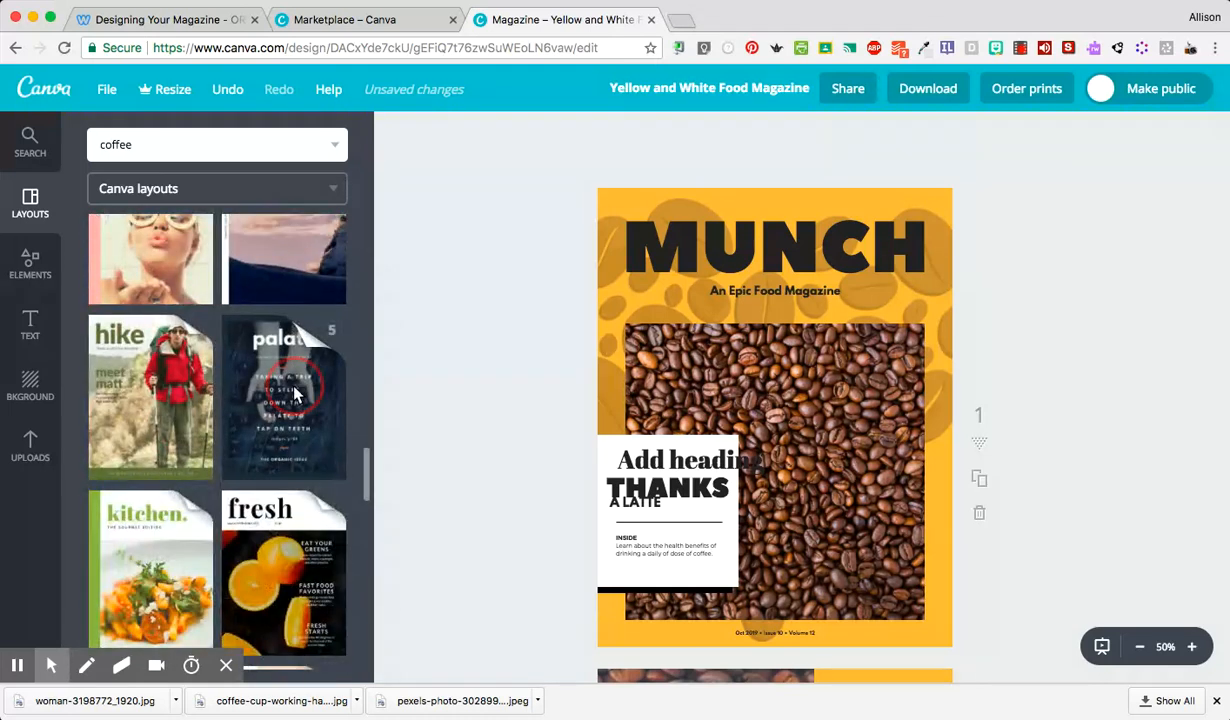
{"action": "scroll", "coordinate": [282, 370], "scroll_direction": "down", "scroll_amount": 1}
{"action": "scroll", "coordinate": [278, 410], "scroll_direction": "up", "scroll_amount": 15}
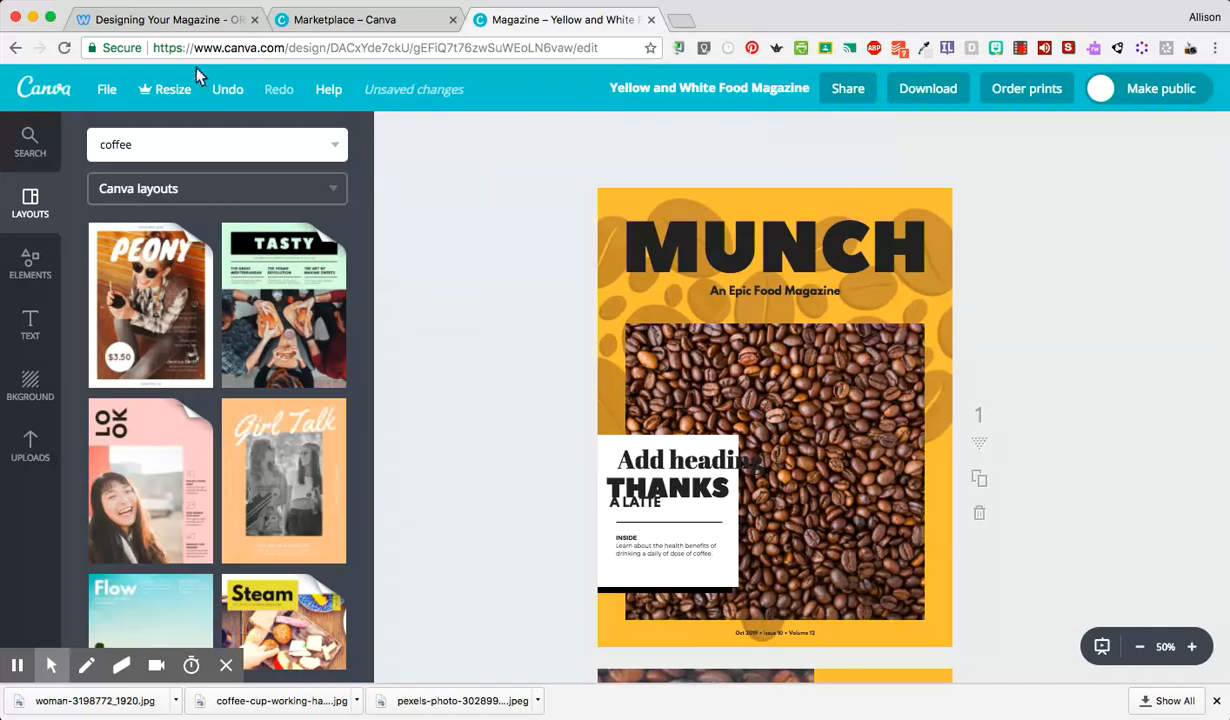
Try to save the edited magazine design, repeating the save once
{"action": "left_click", "coordinate": [107, 89]}
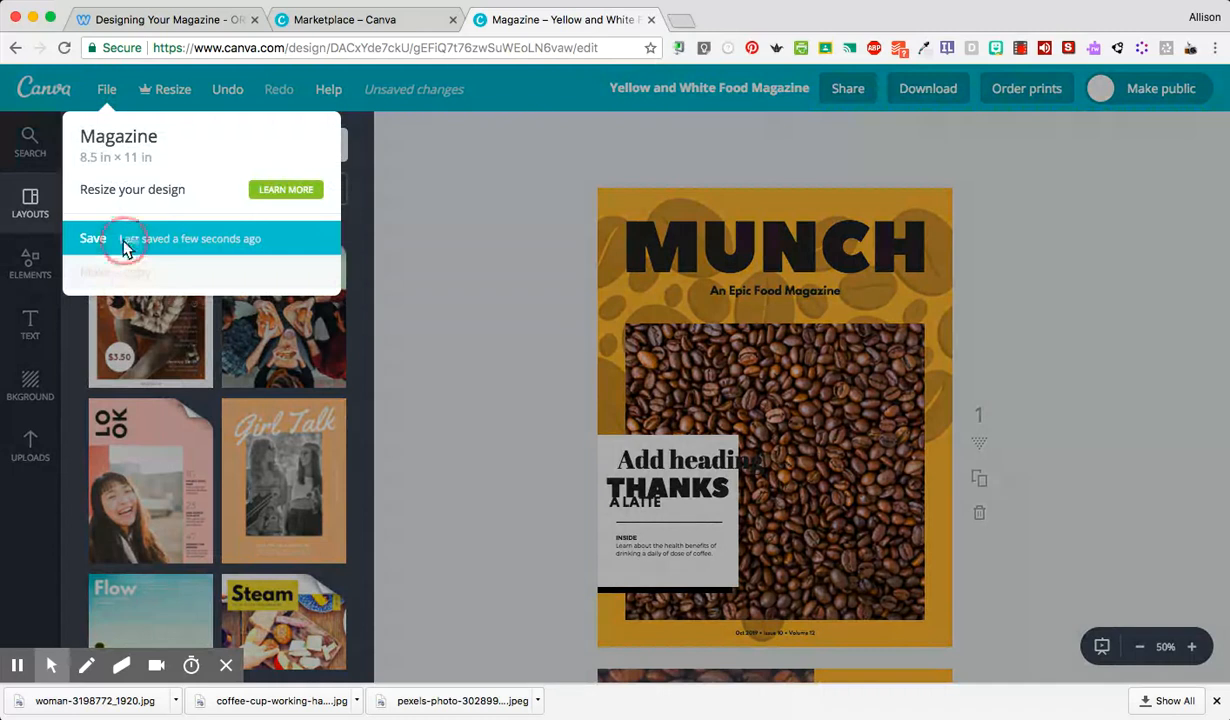
{"action": "left_click", "coordinate": [129, 242]}
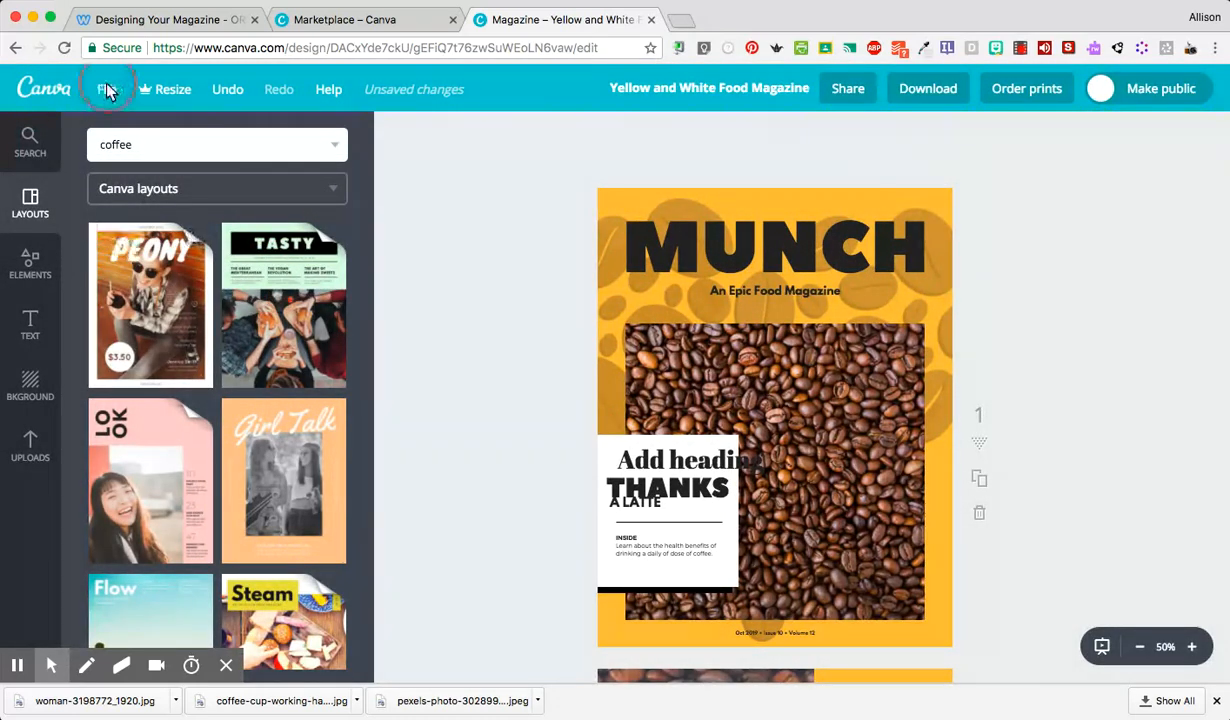
{"action": "left_click", "coordinate": [106, 89]}
{"action": "left_click", "coordinate": [105, 241]}
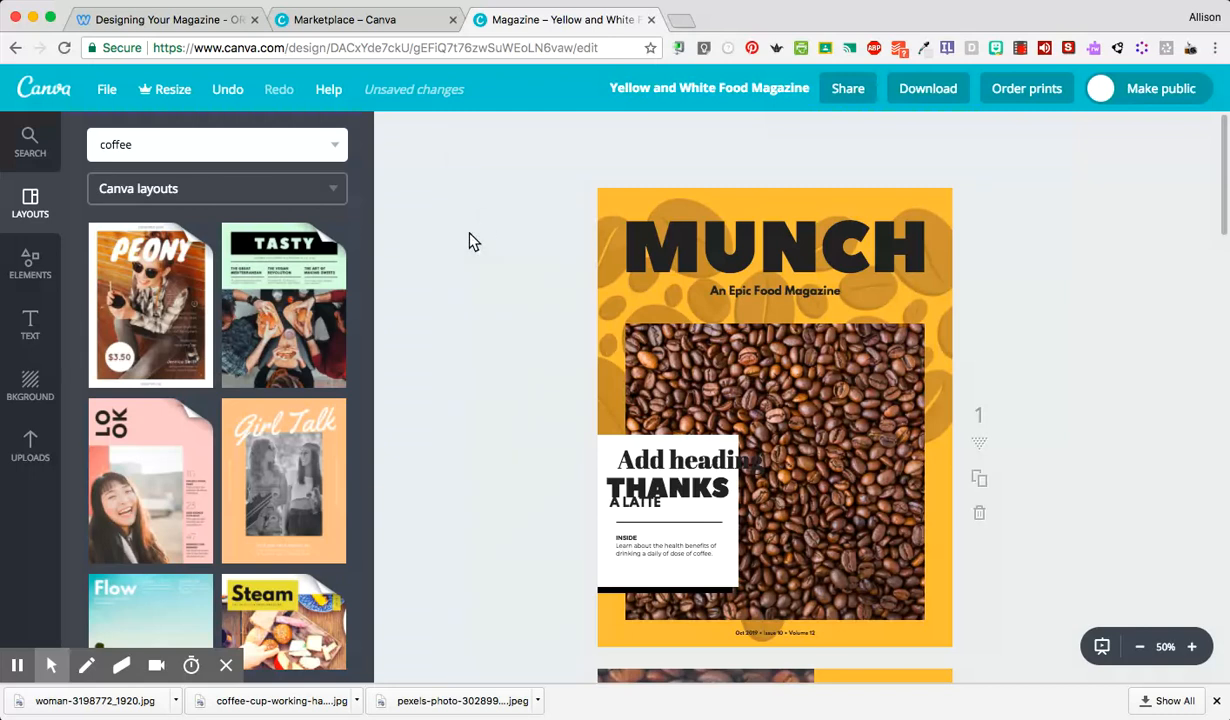
Look over the cover and page 2, and reload the design's web page
{"action": "scroll", "coordinate": [477, 378], "scroll_direction": "down", "scroll_amount": 5}
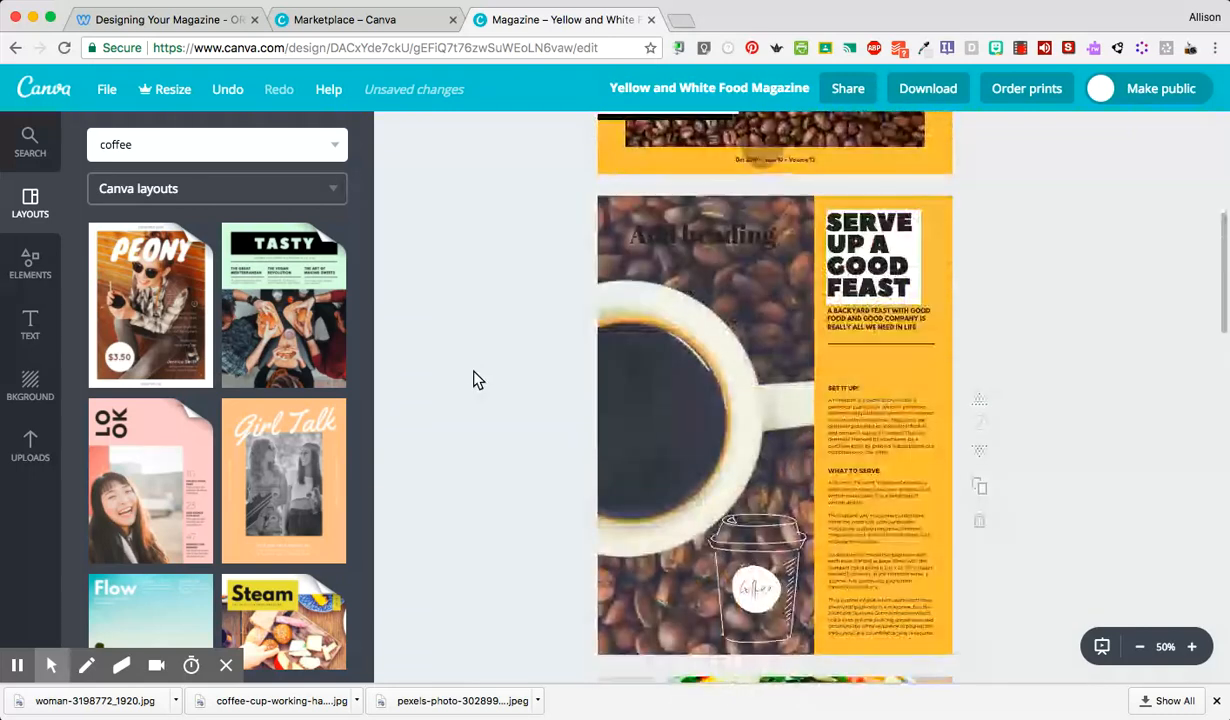
{"action": "scroll", "coordinate": [477, 378], "scroll_direction": "down", "scroll_amount": 2}
{"action": "scroll", "coordinate": [477, 378], "scroll_direction": "up", "scroll_amount": 6}
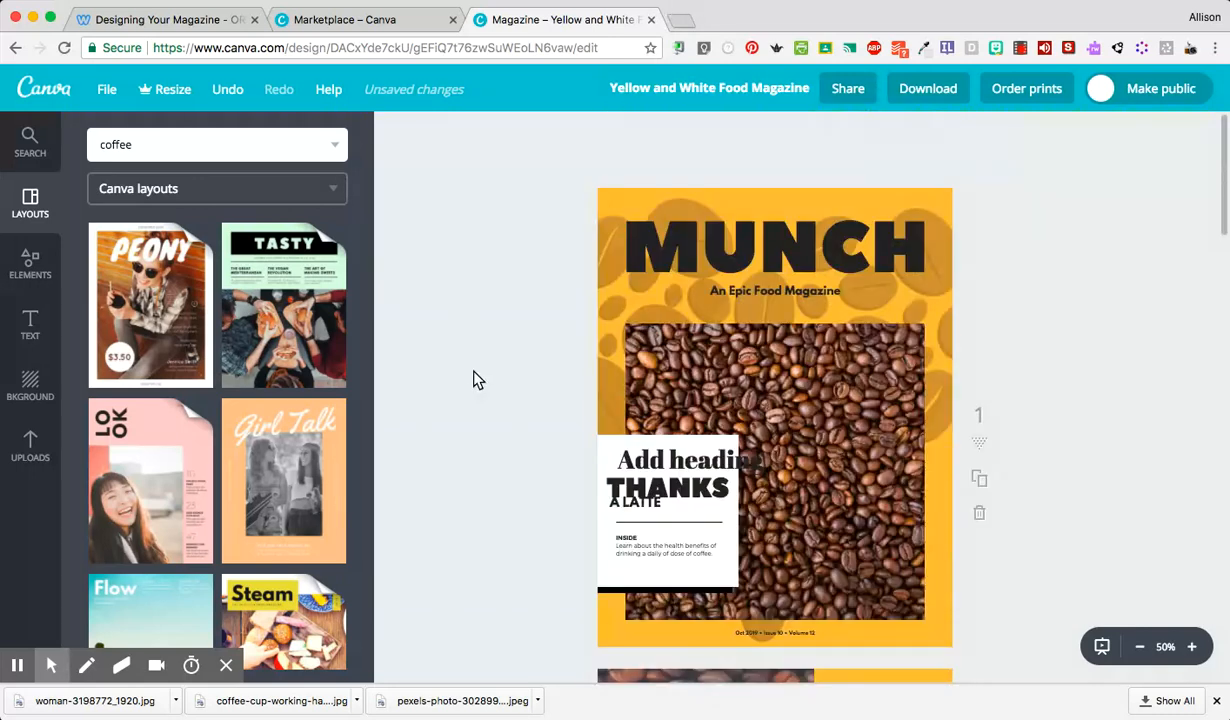
{"action": "left_click", "coordinate": [65, 47]}
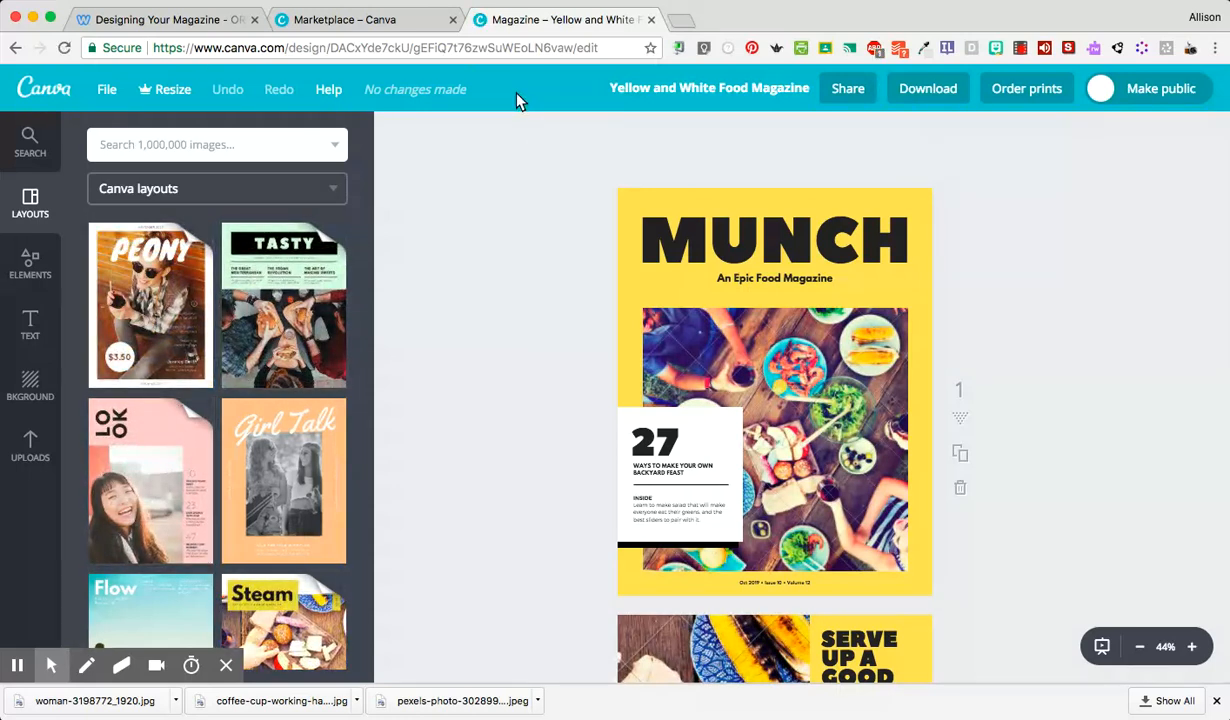
Show the element collections and save the reloaded magazine design, repeating the save once
{"action": "left_click", "coordinate": [34, 264]}
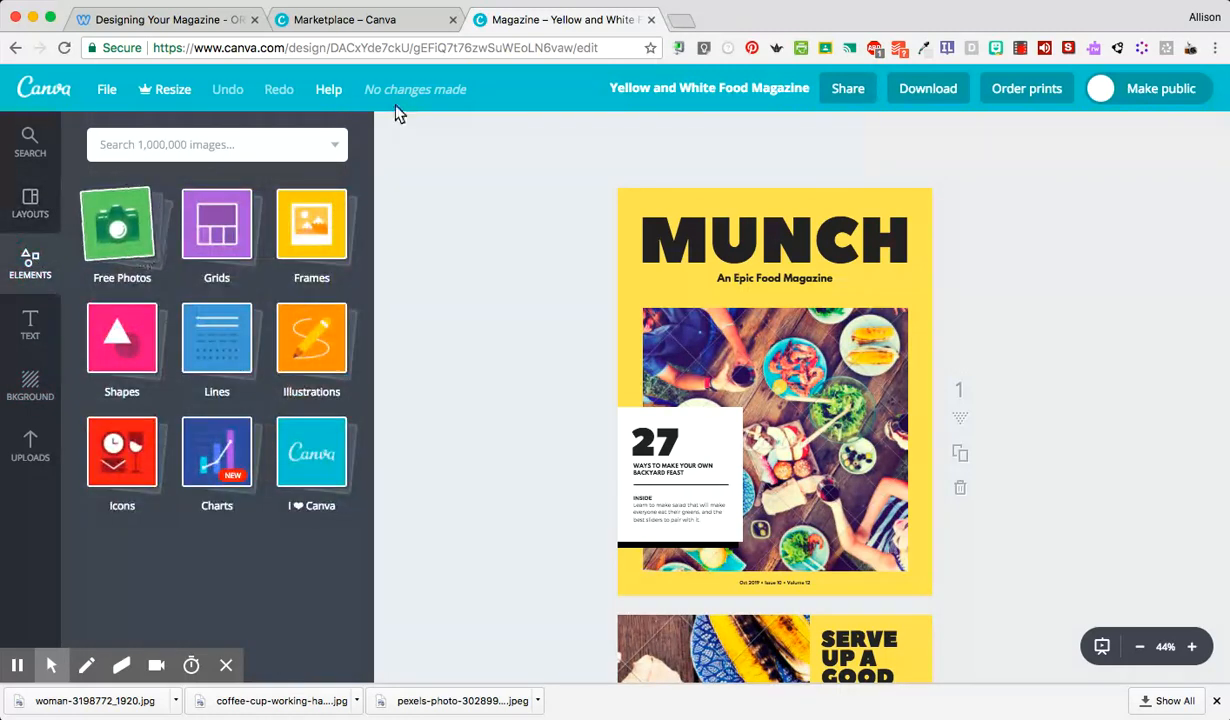
{"action": "left_click", "coordinate": [110, 88]}
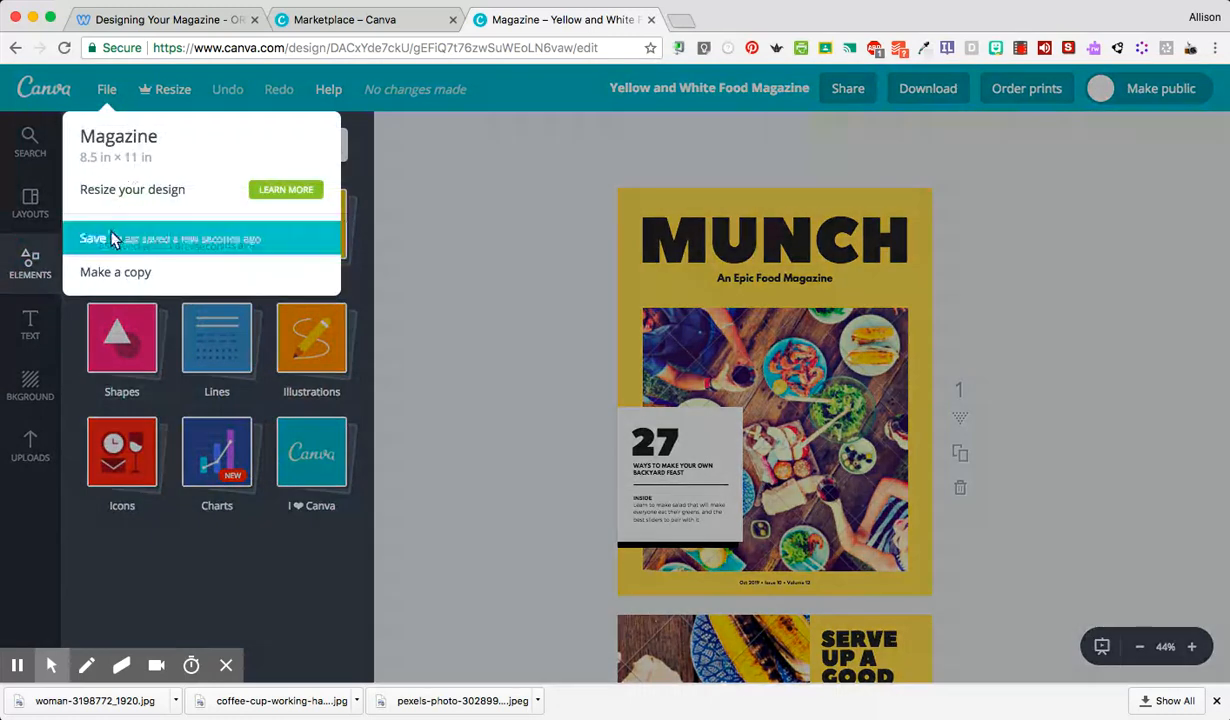
{"action": "left_click", "coordinate": [113, 239]}
{"action": "left_click", "coordinate": [384, 98]}
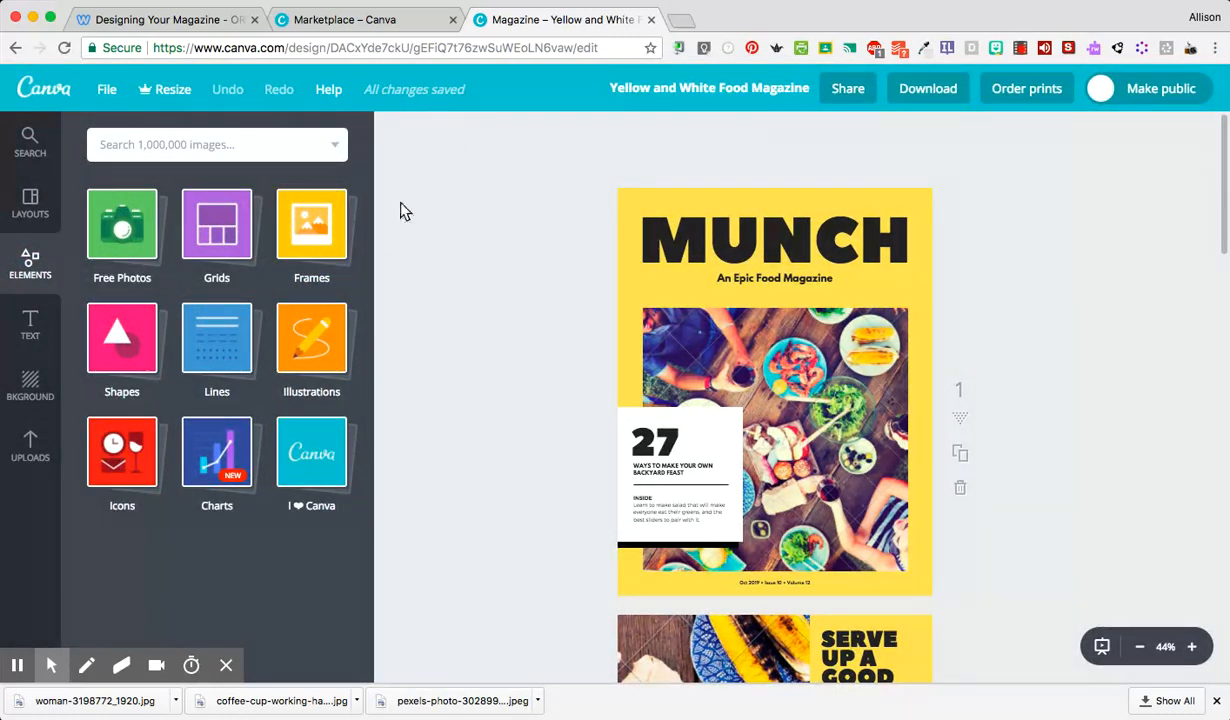
{"action": "left_click", "coordinate": [104, 88]}
{"action": "left_click", "coordinate": [138, 248]}
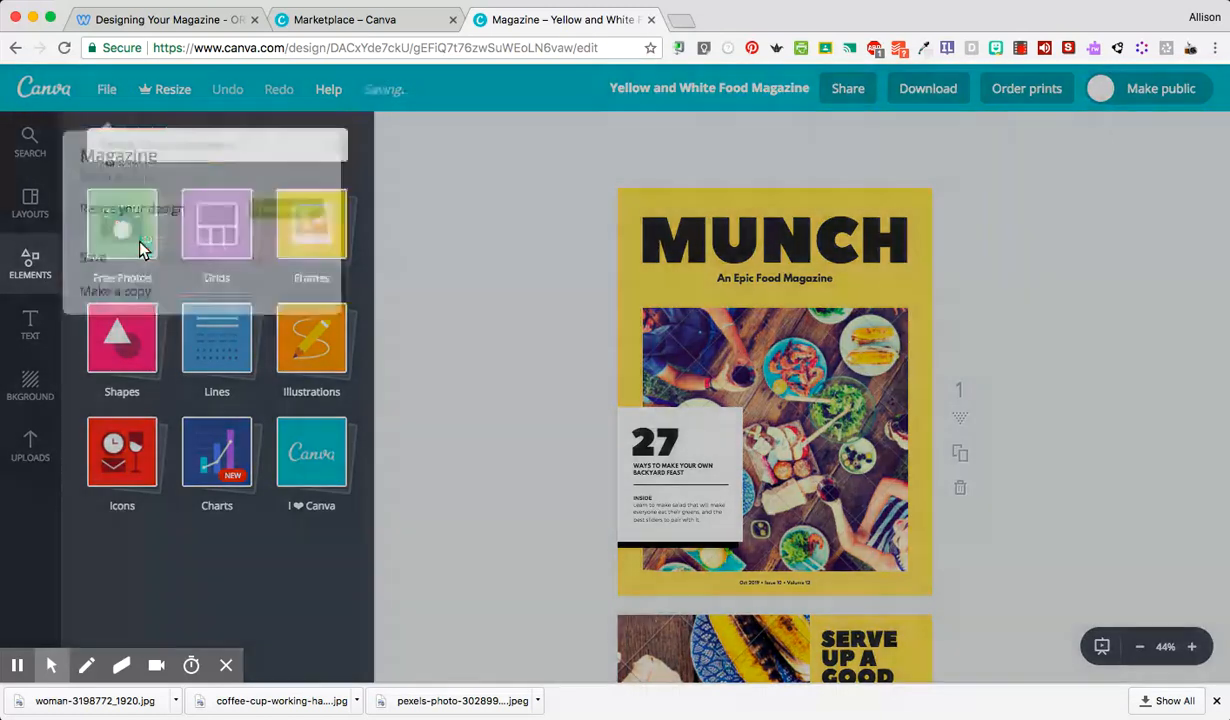